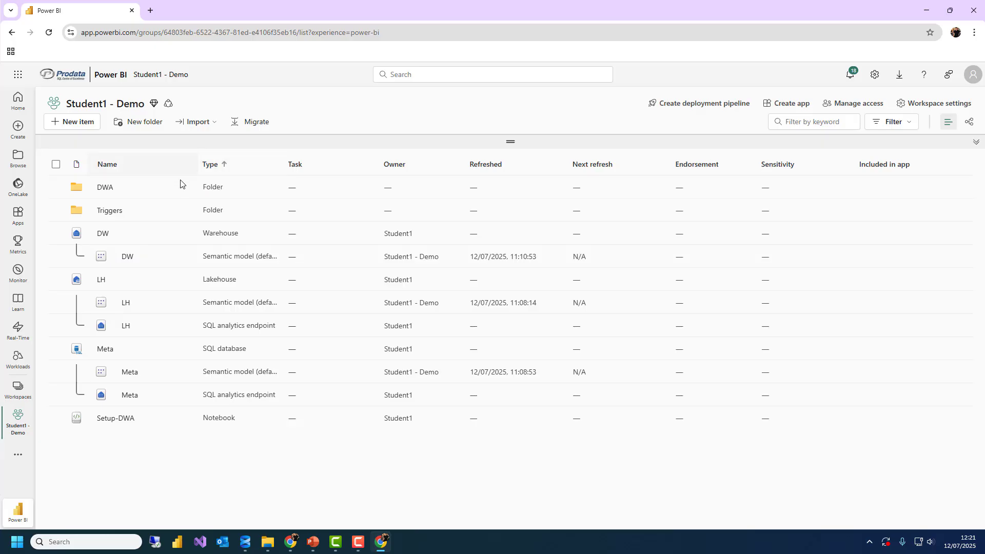
Open the LH lakehouse from the Student1 - Demo workspace item list
click(101, 284)
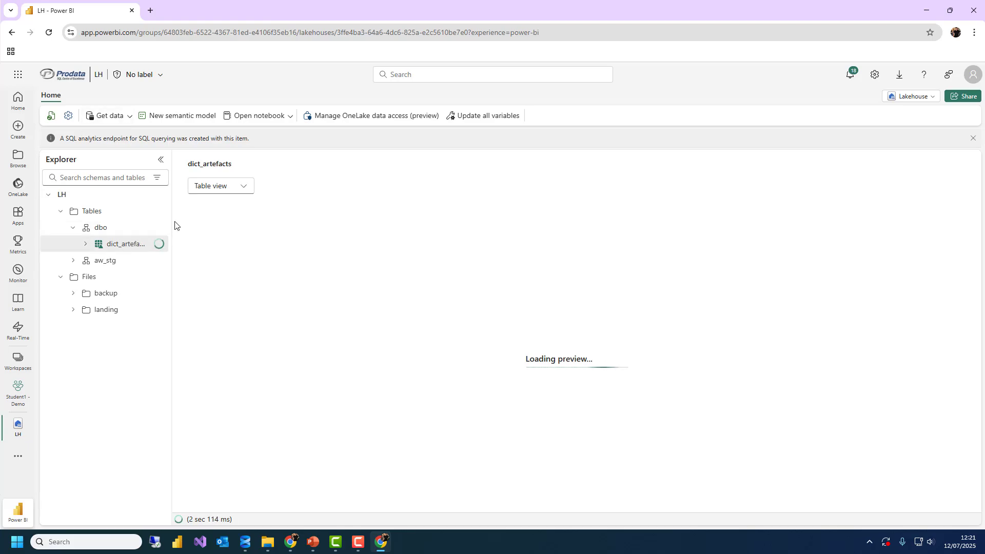
Widen the Explorer pane and expand Files > landing > aw to list its nine files
drag(173, 224, 207, 312)
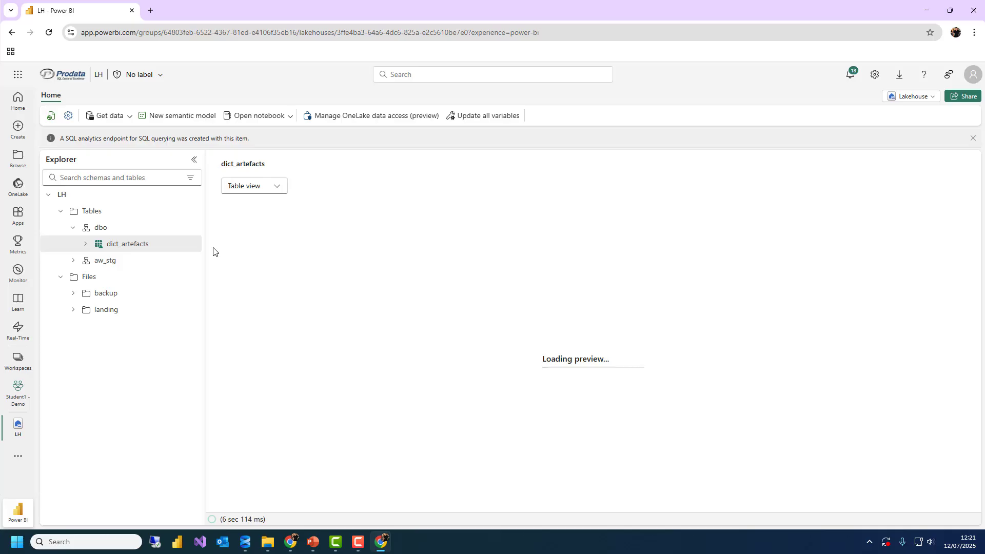
click(61, 214)
click(61, 213)
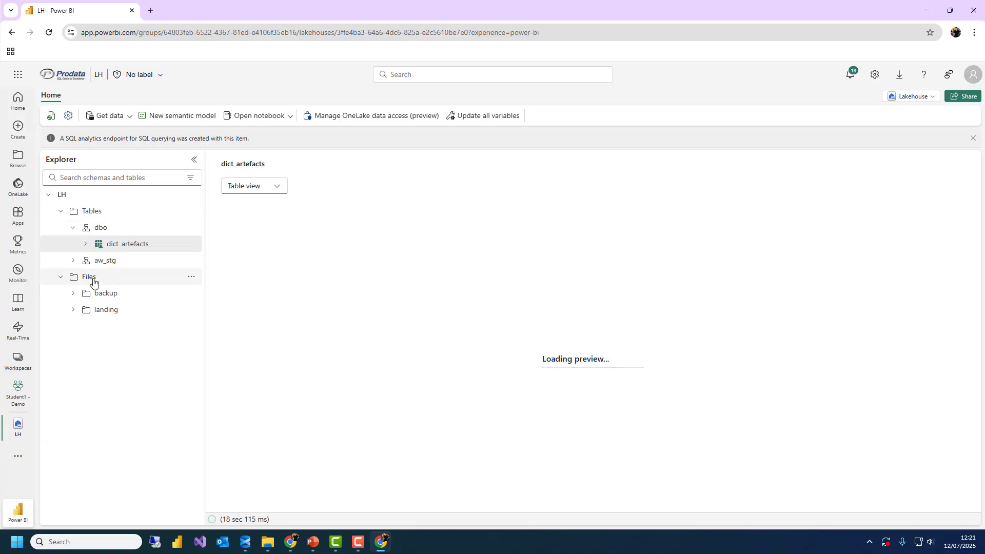
click(72, 310)
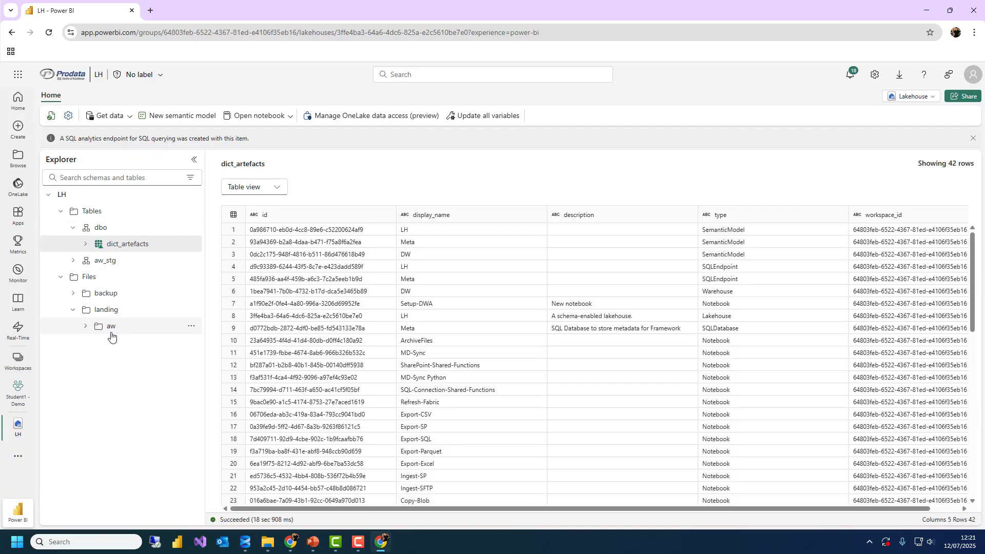
click(109, 327)
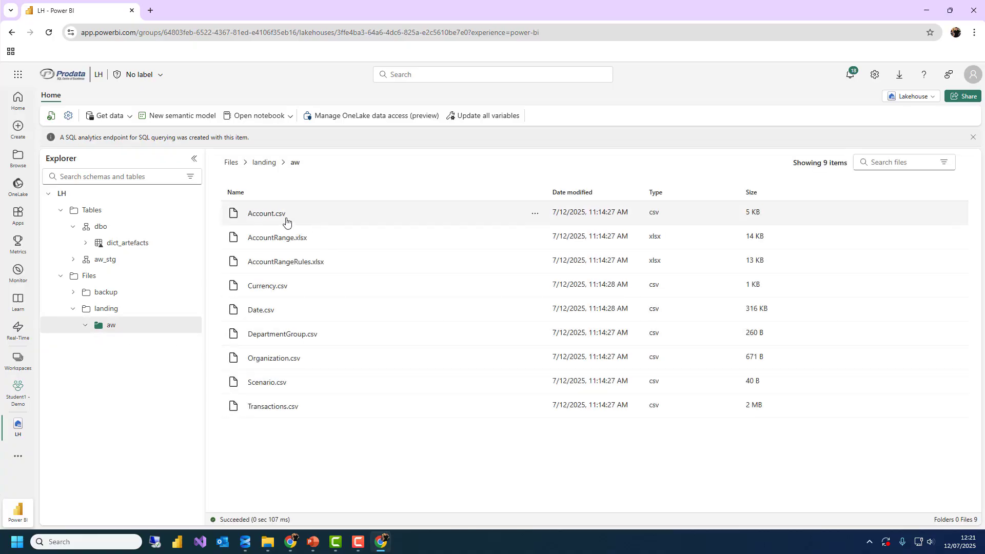
Check the Account.csv and Open notebook menus, then expand aw_stg to show its nine tables
click(534, 216)
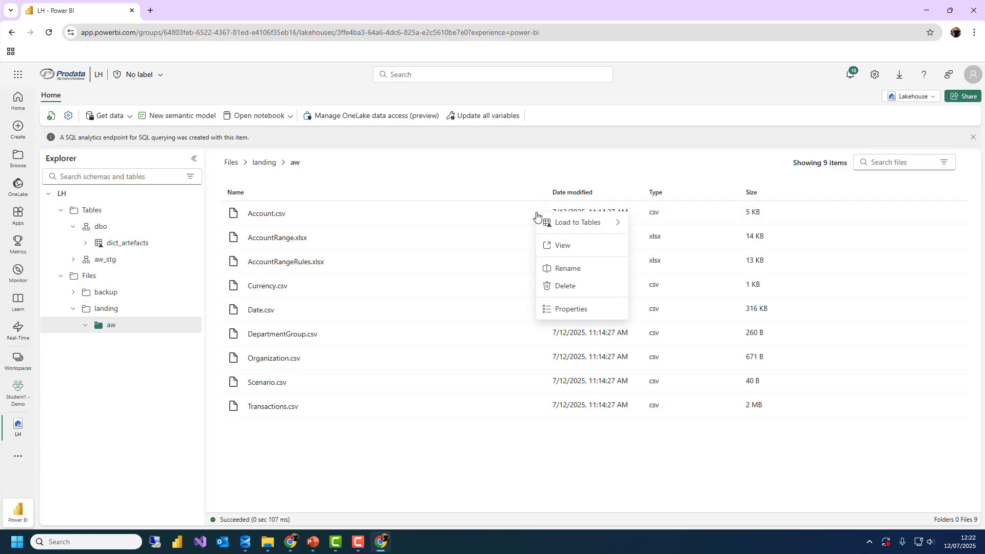
mouse_move(585, 227)
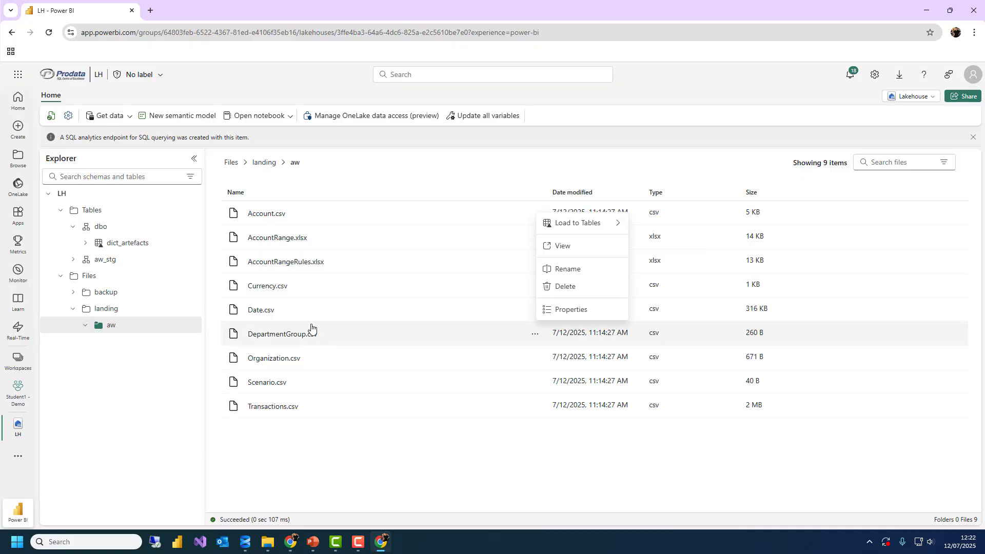
click(288, 116)
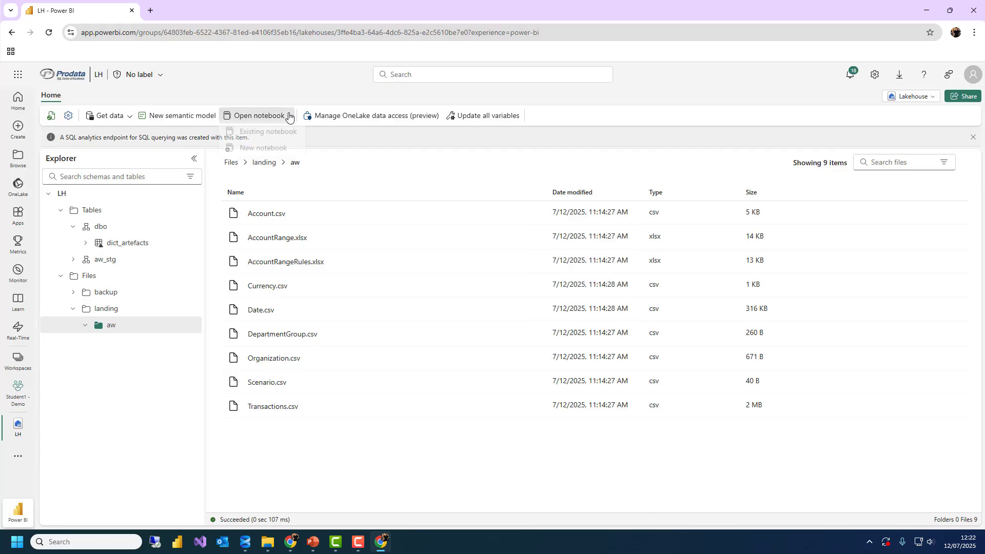
click(340, 143)
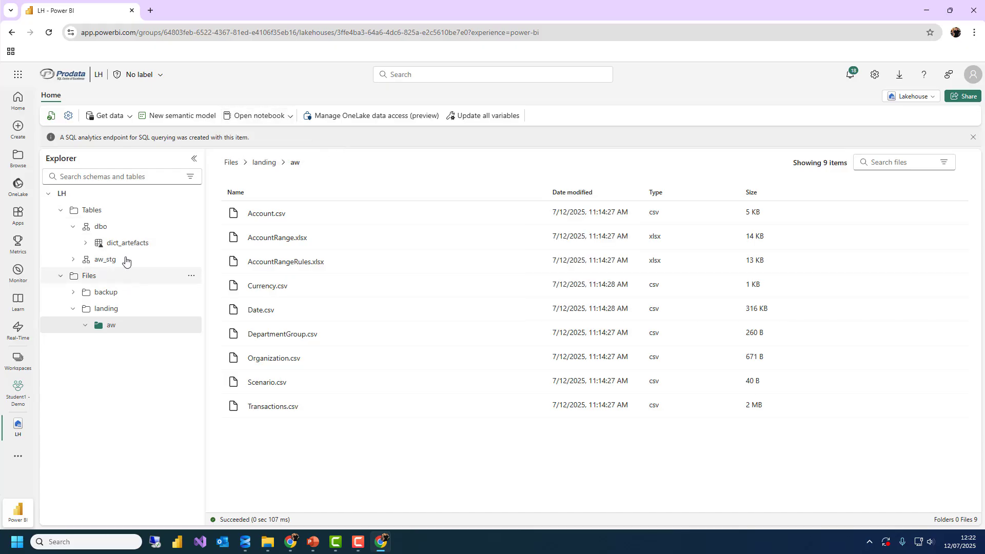
click(73, 259)
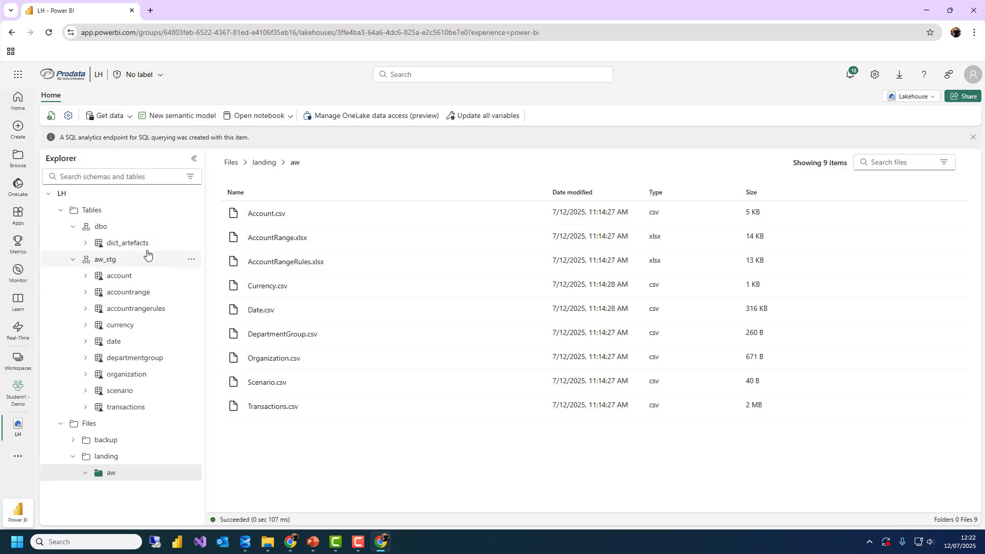
Open Maintenance for the account table, cancel it unrun, and refresh the LH lakehouse
click(191, 278)
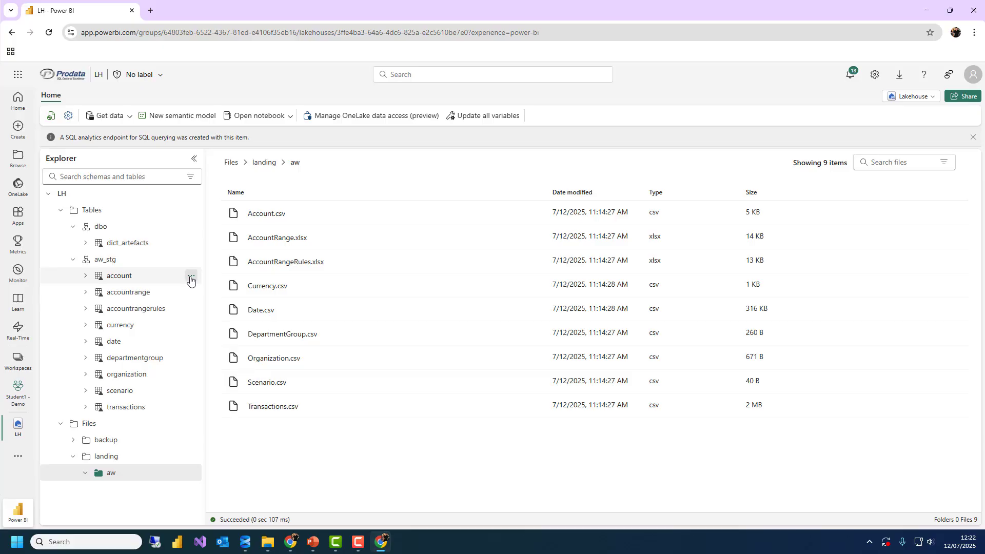
click(228, 369)
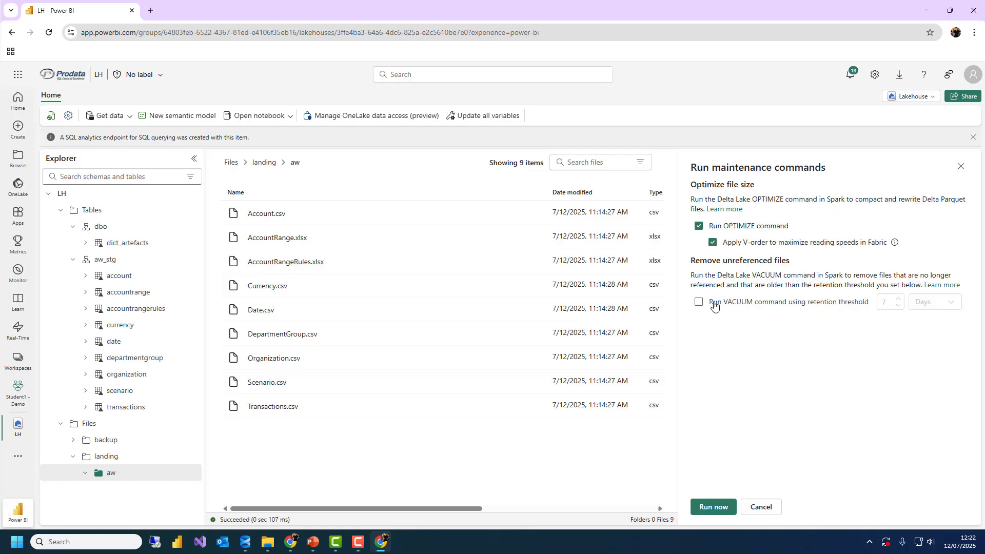
click(766, 508)
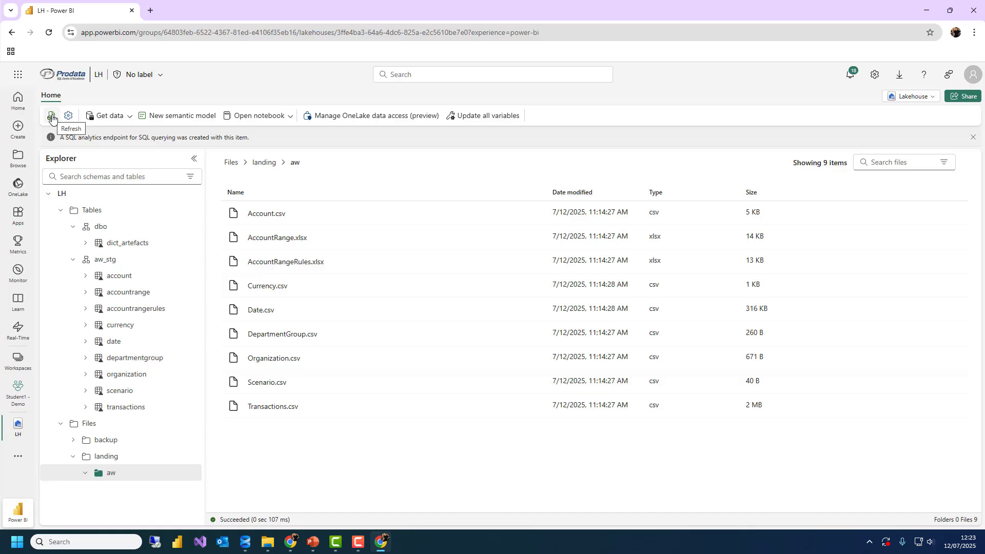
click(52, 119)
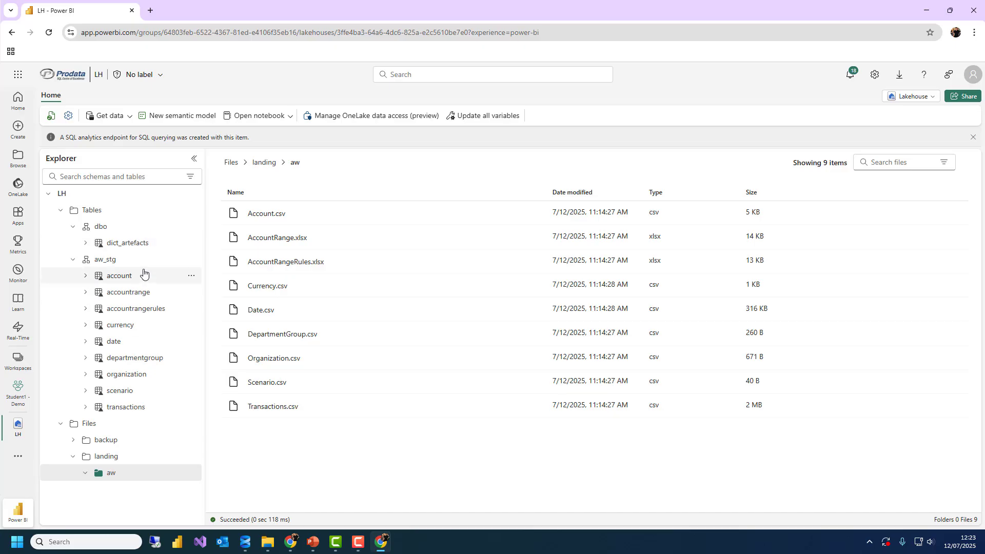
click(914, 97)
Switch LH to its SQL analytics endpoint view and check the Shared queries menu
click(862, 144)
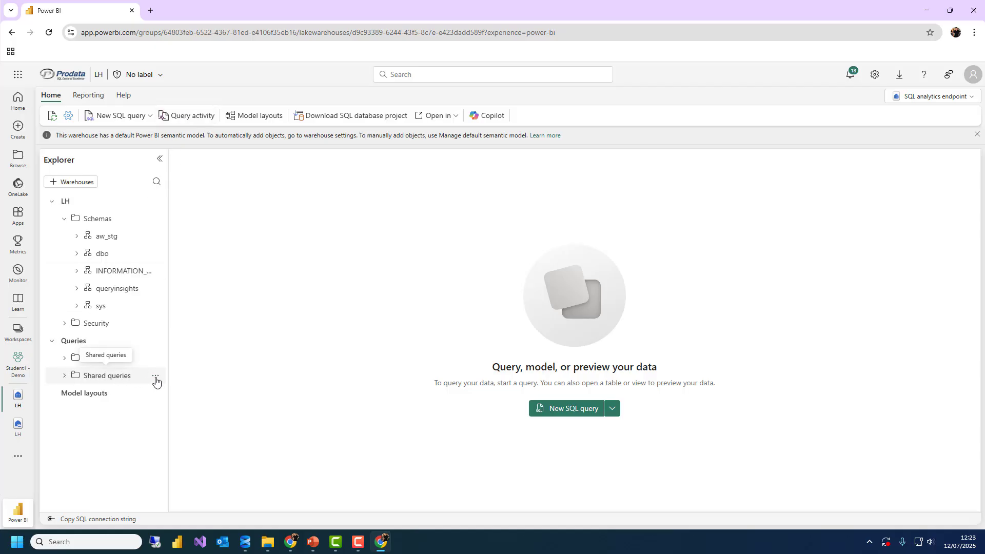
click(155, 376)
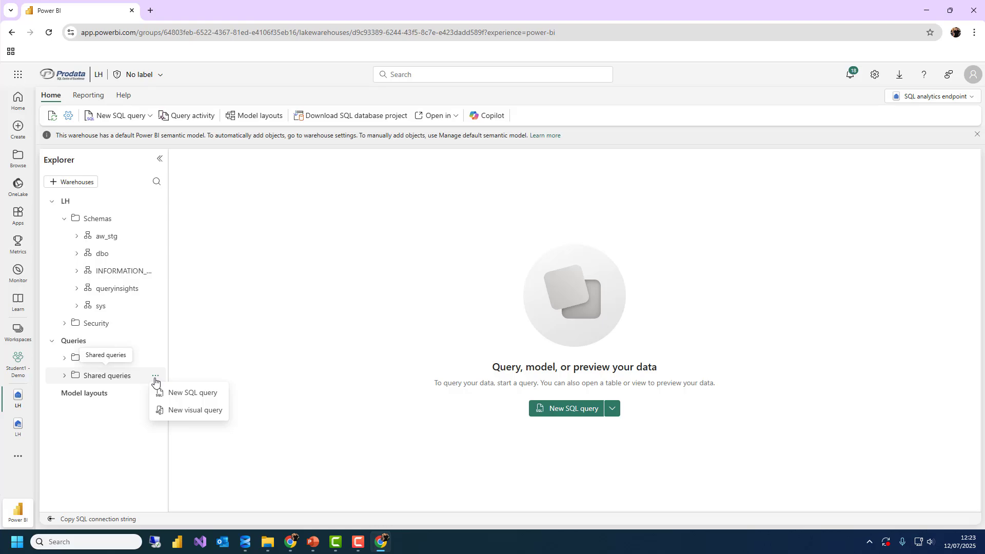
click(175, 381)
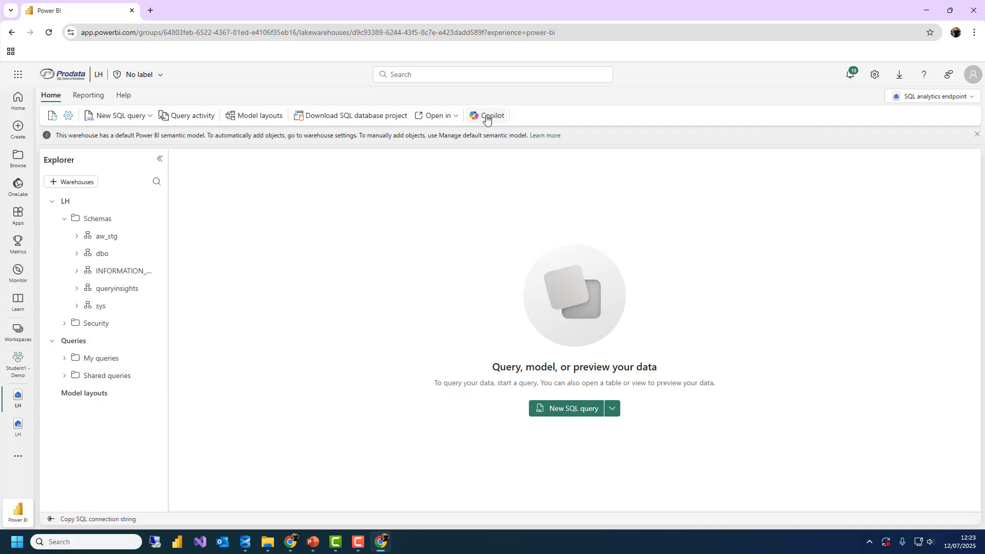
right_click(11, 33)
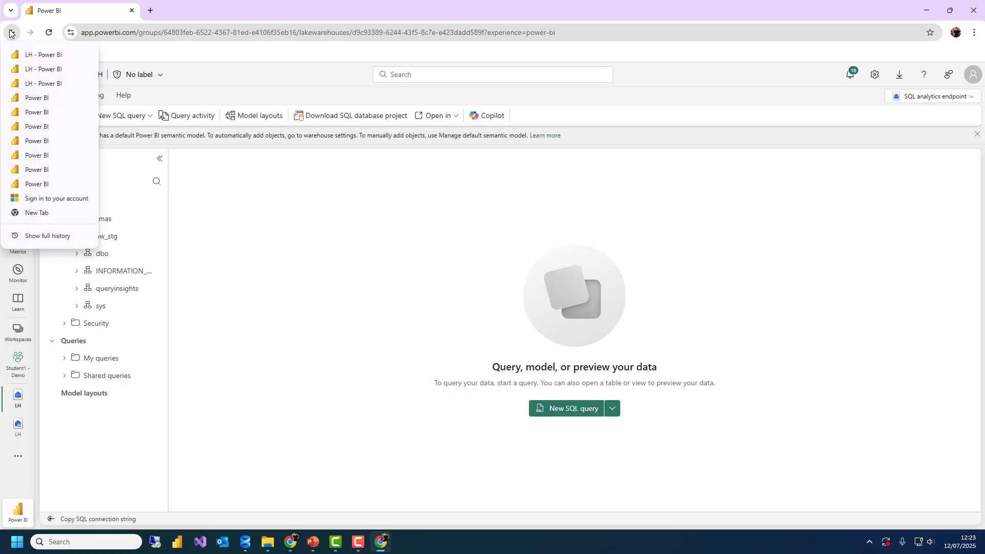
Go back to the account sign-in page and sign in with the student account
click(10, 33)
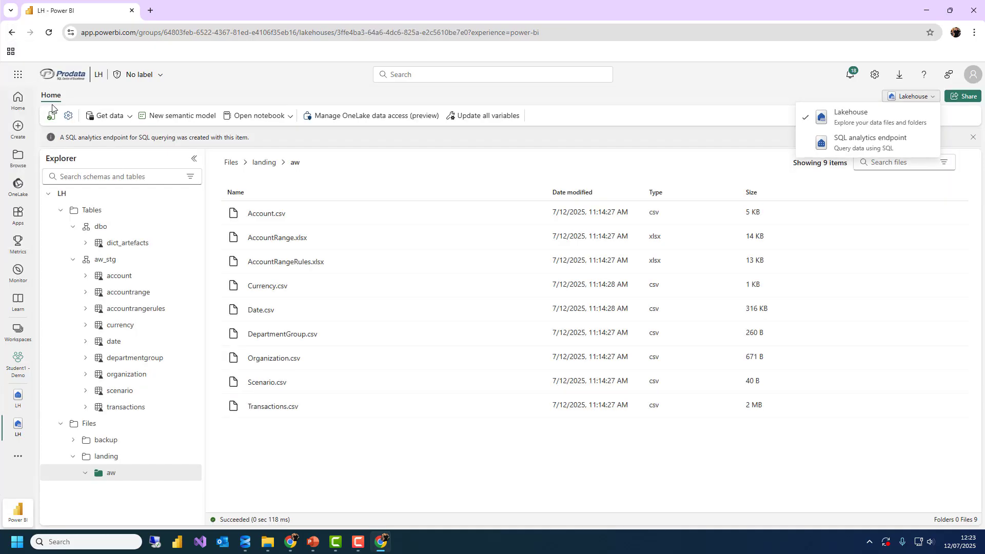
click(10, 36)
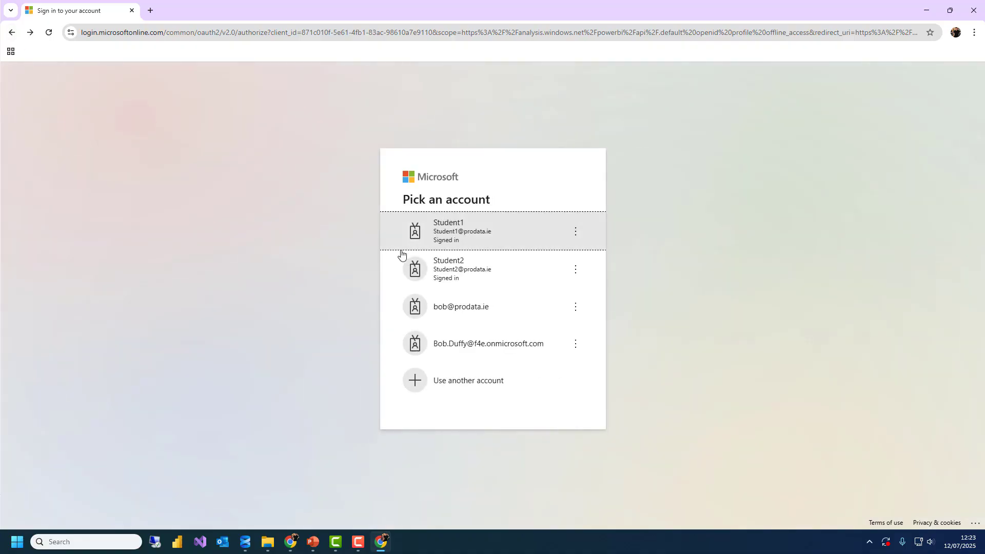
click(432, 232)
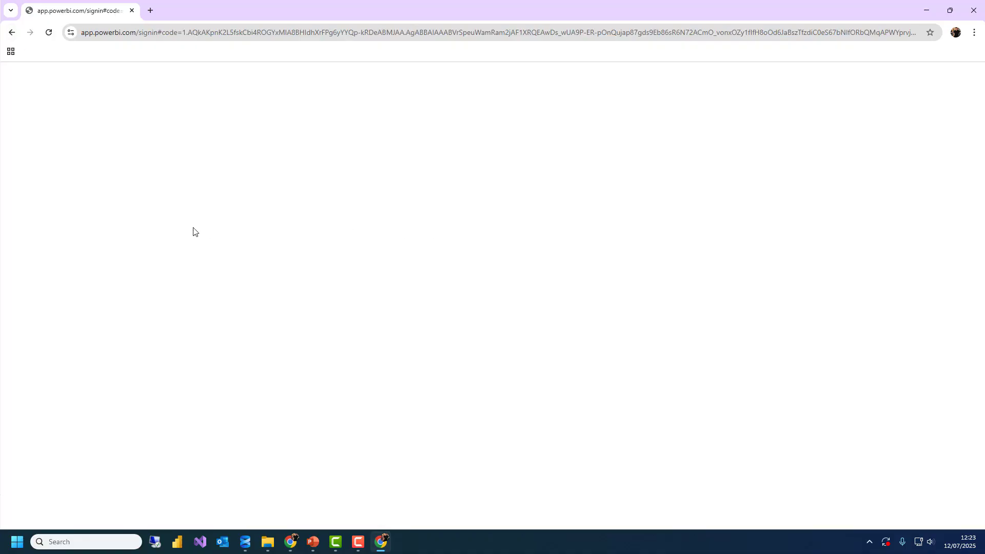
click(187, 36)
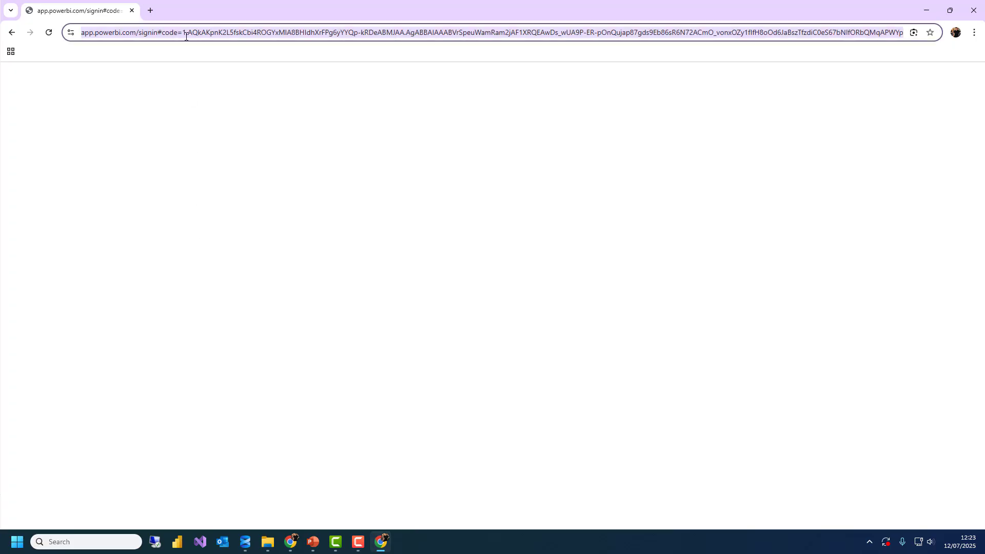
text(www.po)
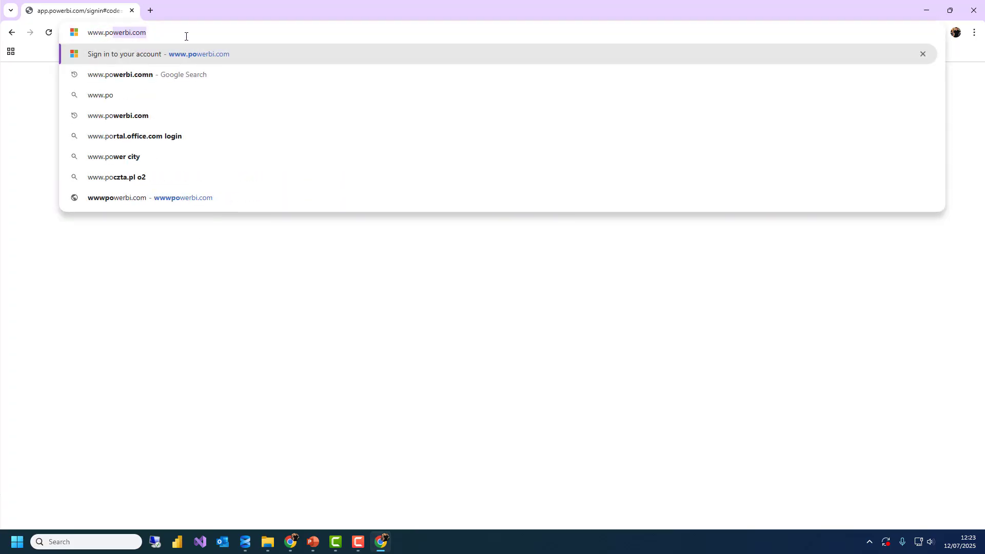
key(Return)
click(18, 331)
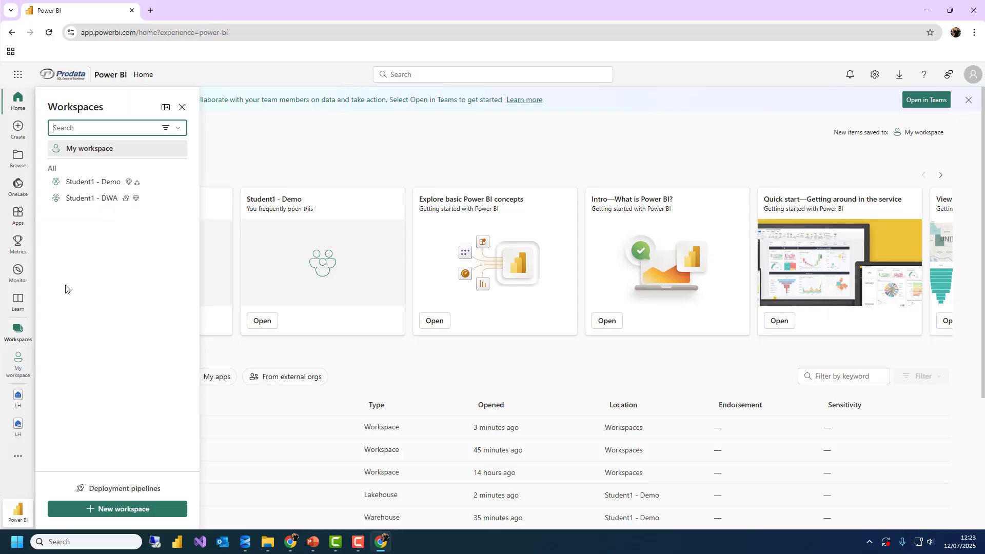
click(82, 182)
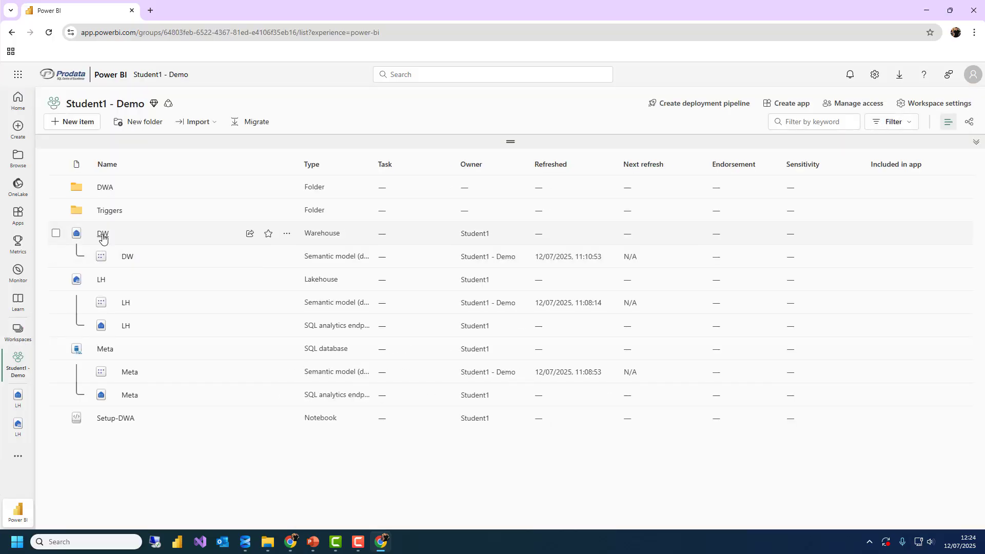
click(103, 234)
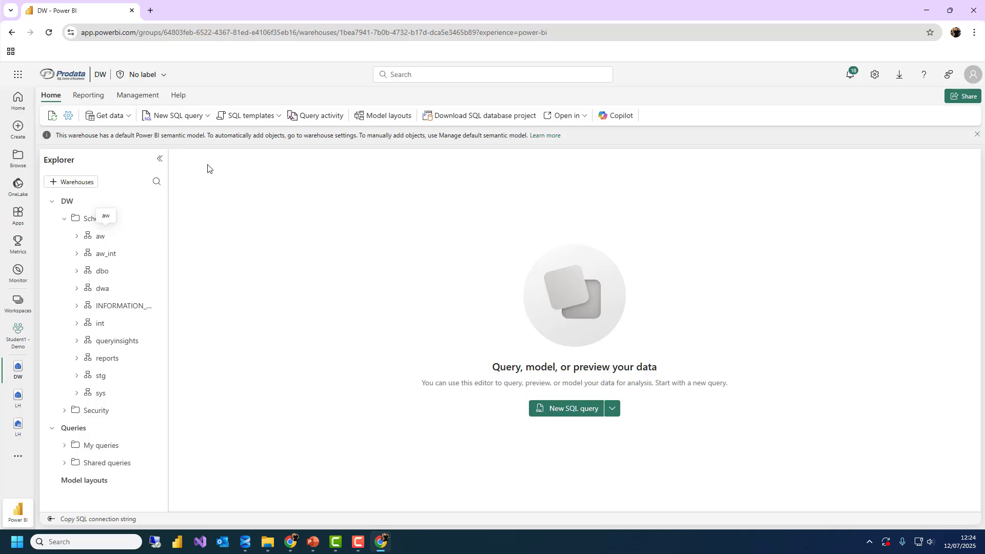
Write and run select top 10 * from aw.DimAccount in a new SQL query
click(182, 115)
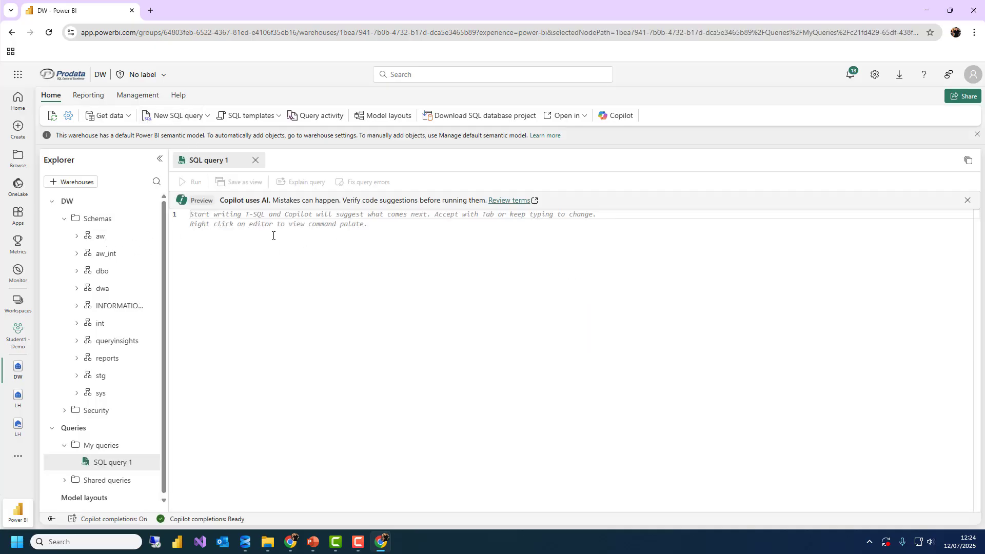
text(select * From)
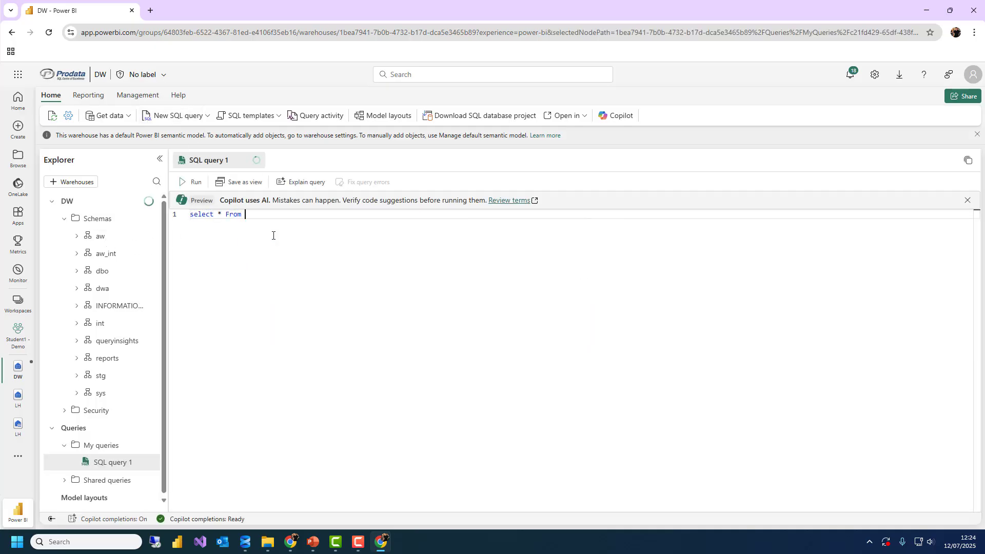
key(BackSpace)
key(BackSpace)
key(BackSpace)
key(BackSpace)
text(topp)
key(BackSpace)
text(190 )
text(* from d)
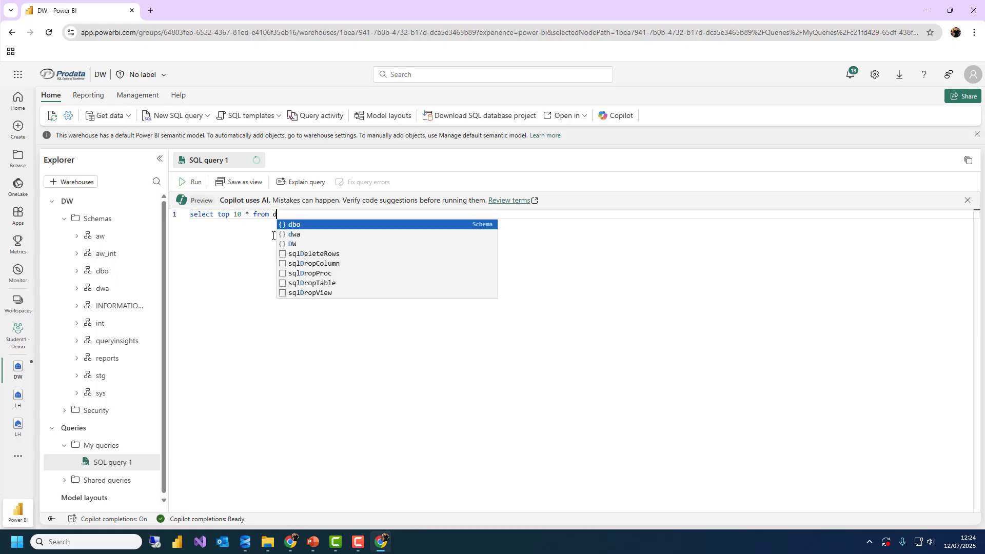
text(iaw.DimAccount)
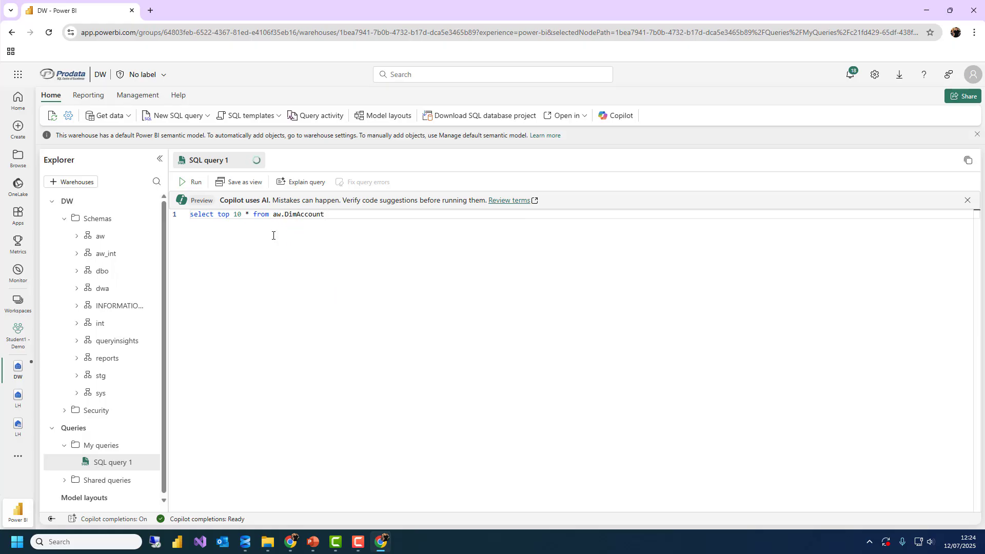
key(ctrl+Return)
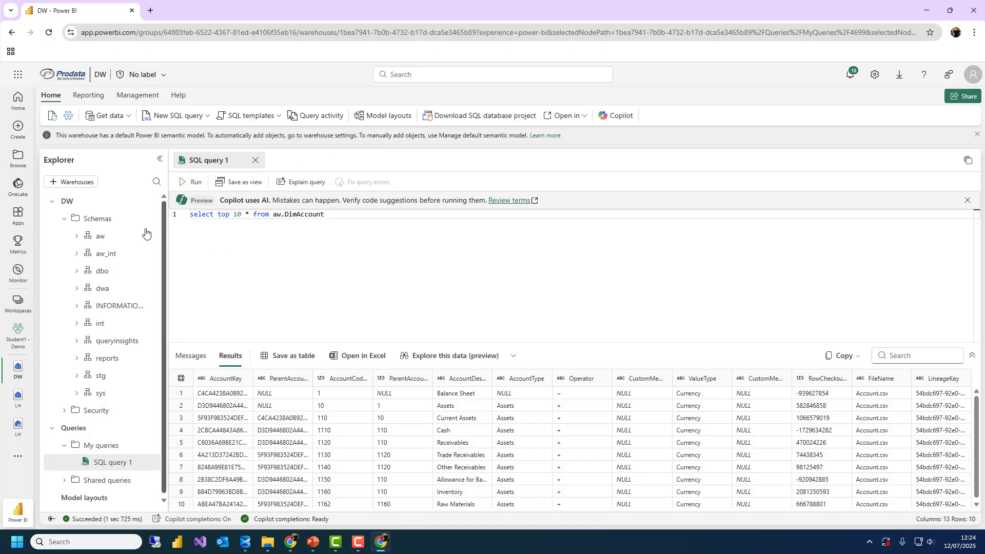
Collapse the DW node in Explorer and check SQL query 1's options menu
click(51, 203)
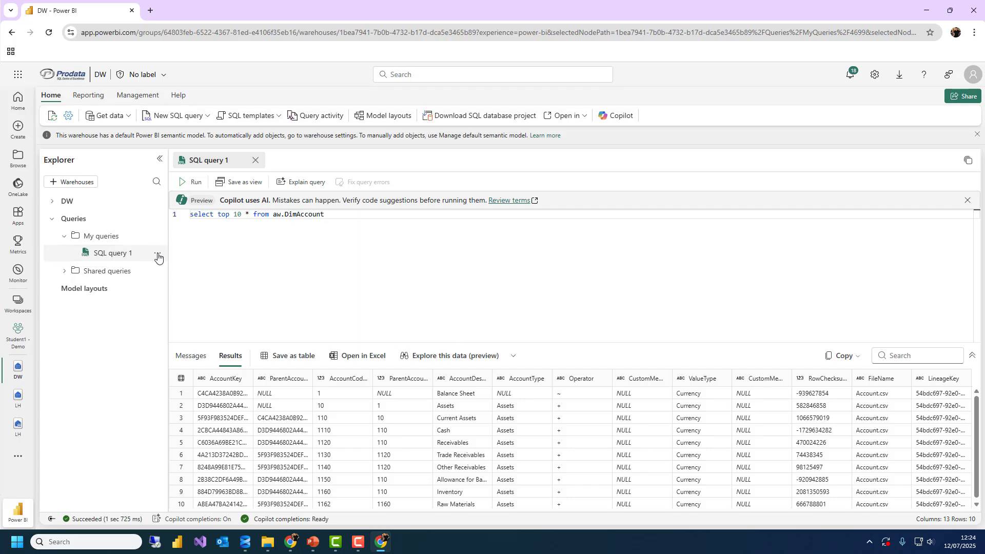
click(158, 256)
click(358, 235)
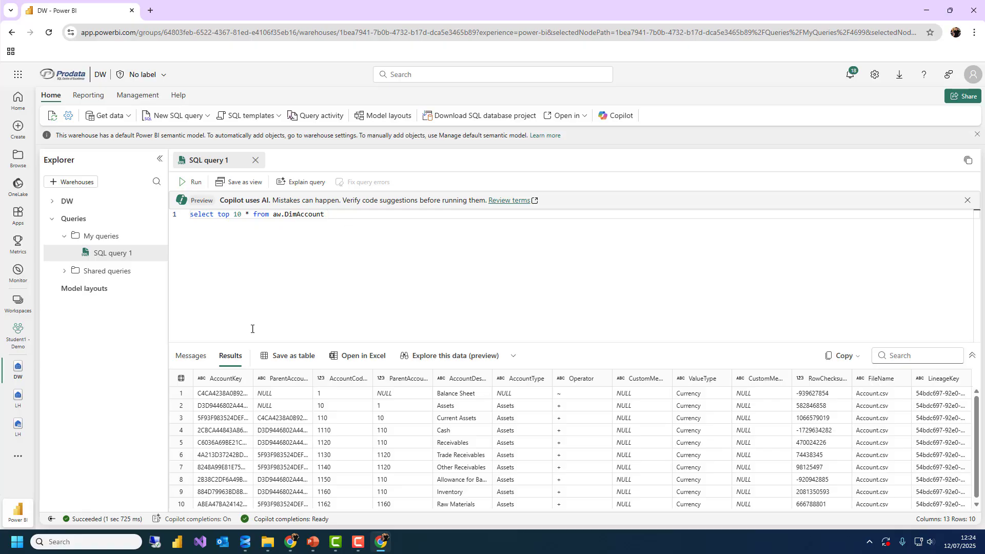
Launch Azure Storage Explorer from Start search and dismiss the reauthentication notice
click(18, 541)
text(st)
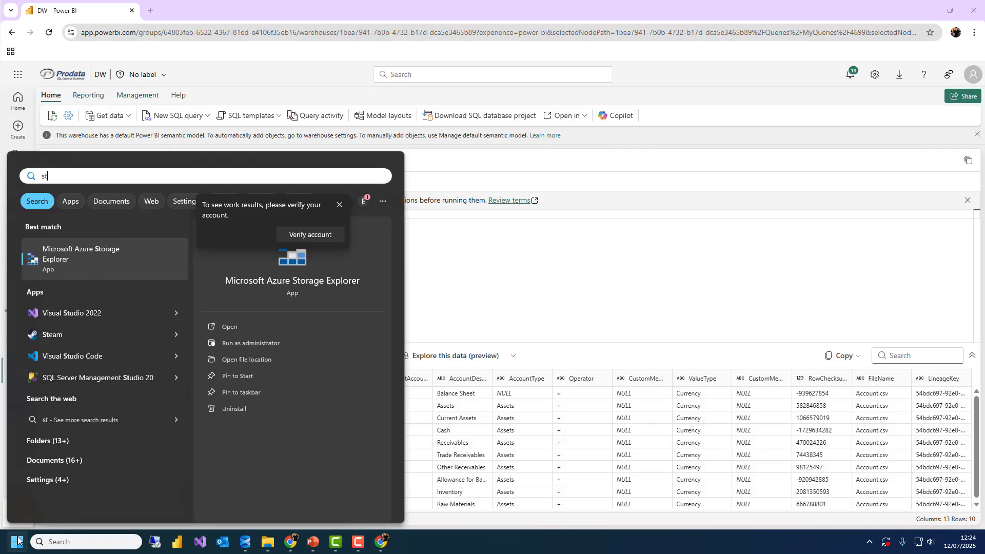
key(Return)
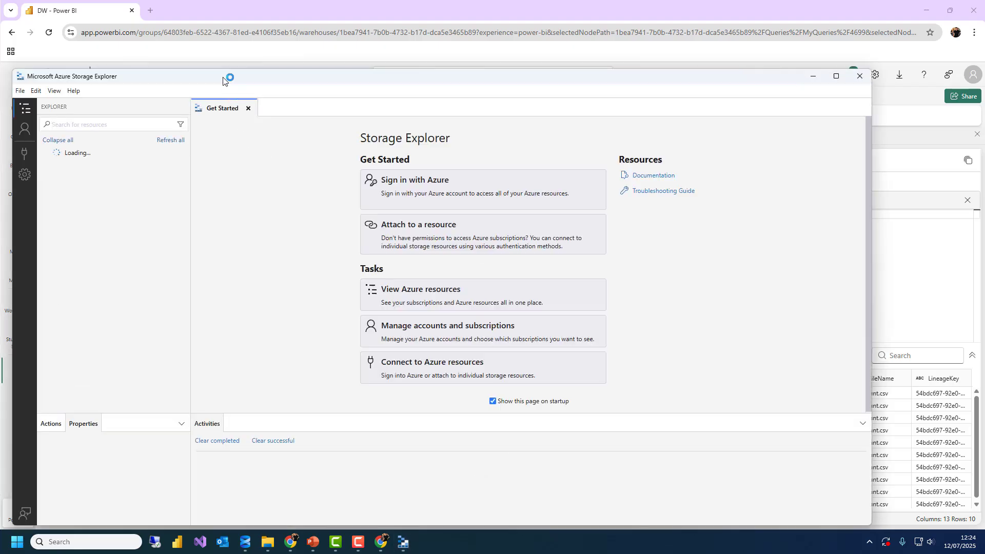
drag(226, 77, 342, 68)
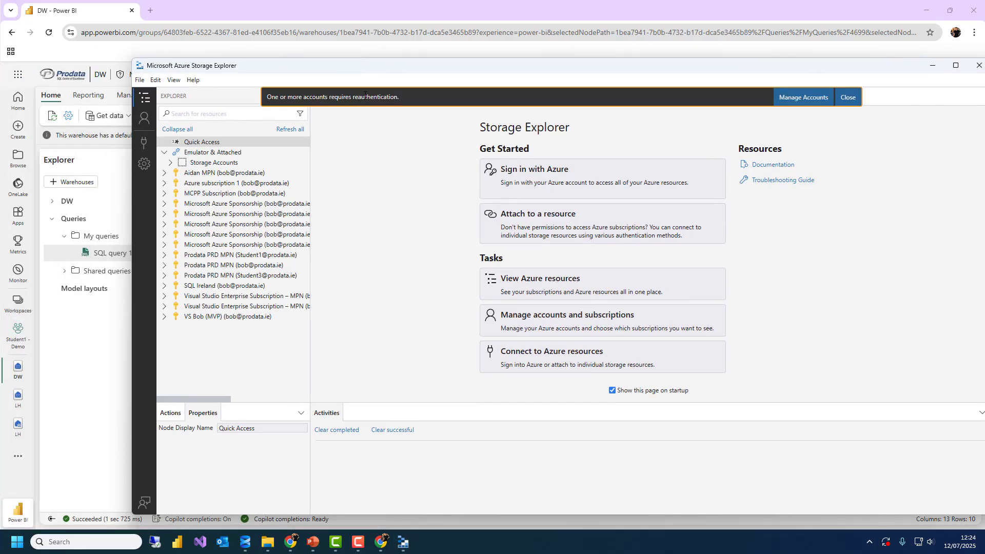
click(851, 97)
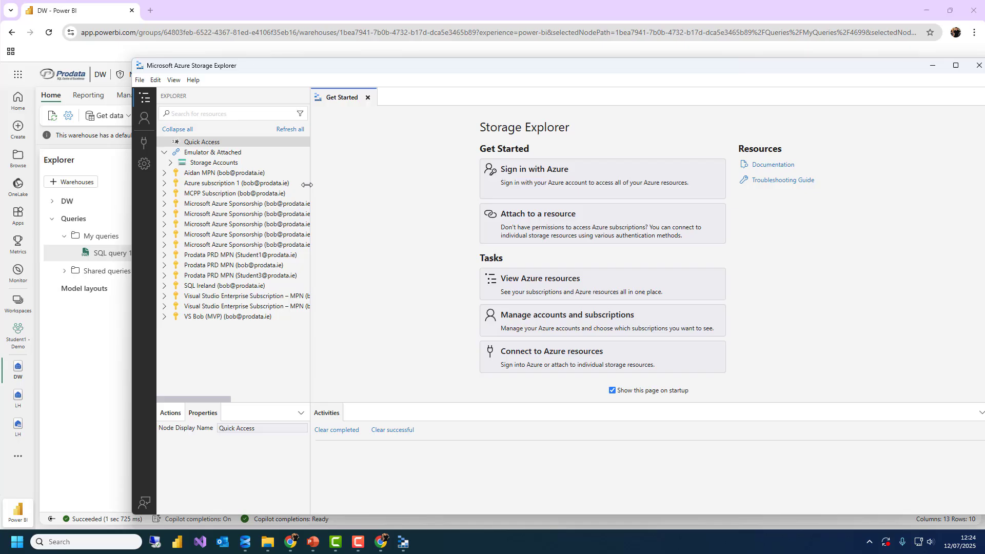
In the Connect wizard, choose ADLS Gen2 container or directory via OAuth with the student account
click(144, 119)
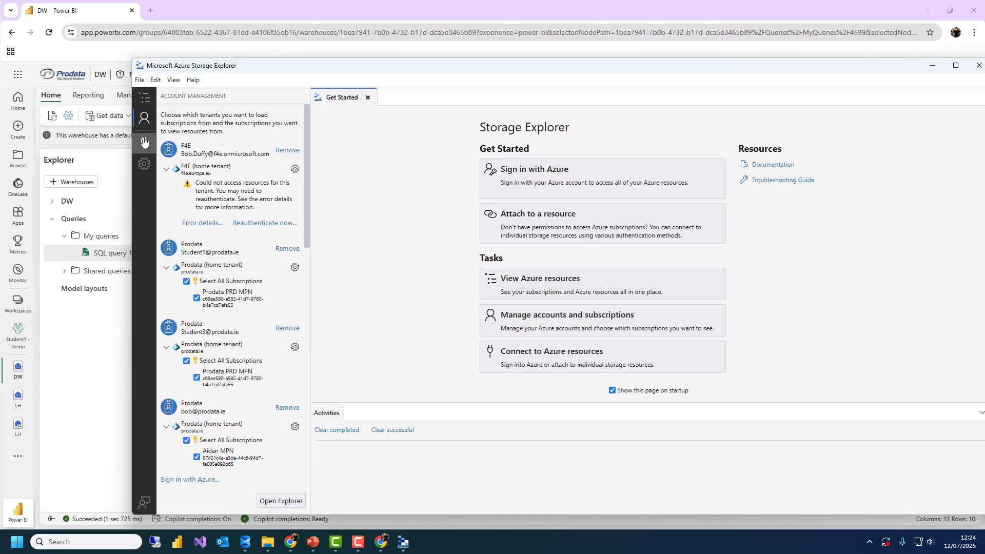
click(143, 142)
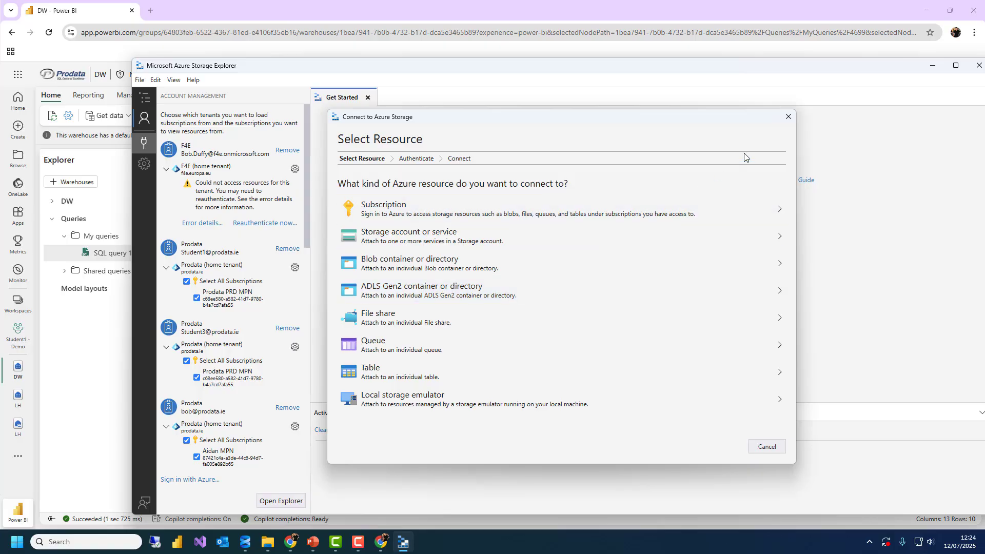
click(788, 116)
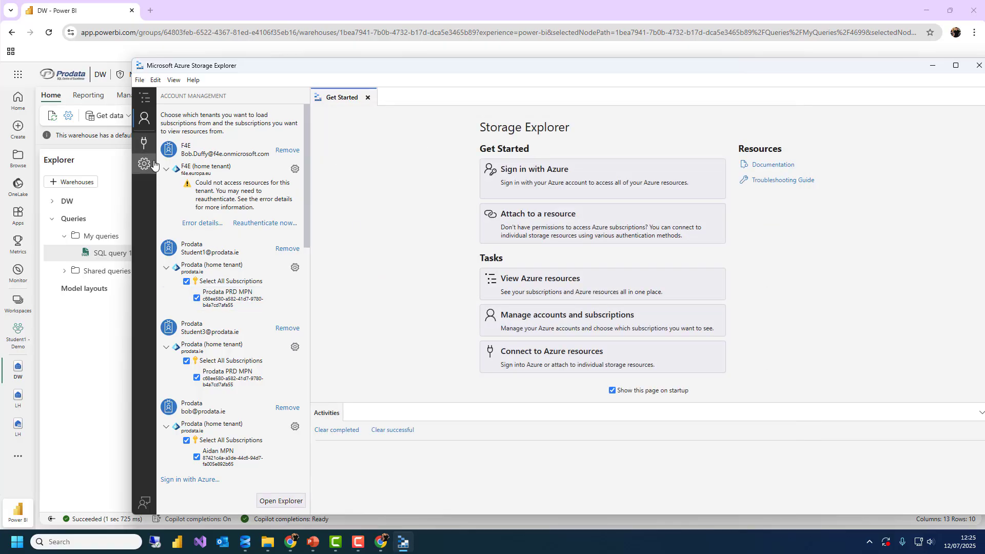
click(145, 143)
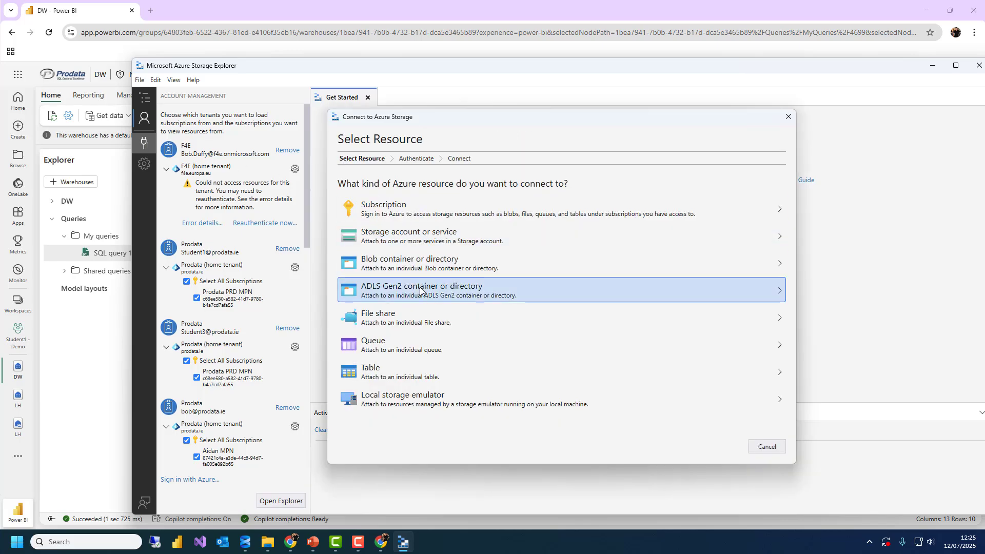
click(420, 262)
click(679, 446)
click(421, 287)
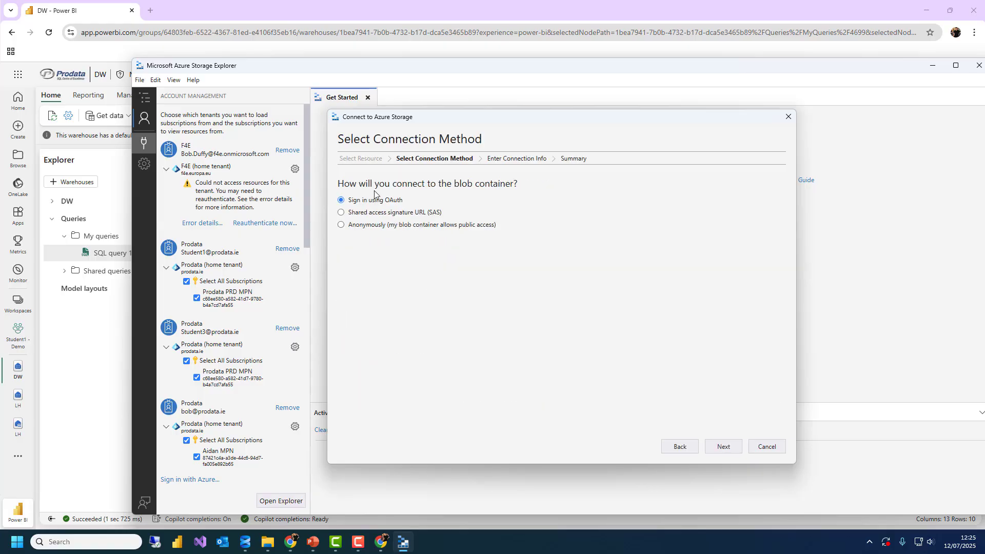
click(720, 446)
click(429, 254)
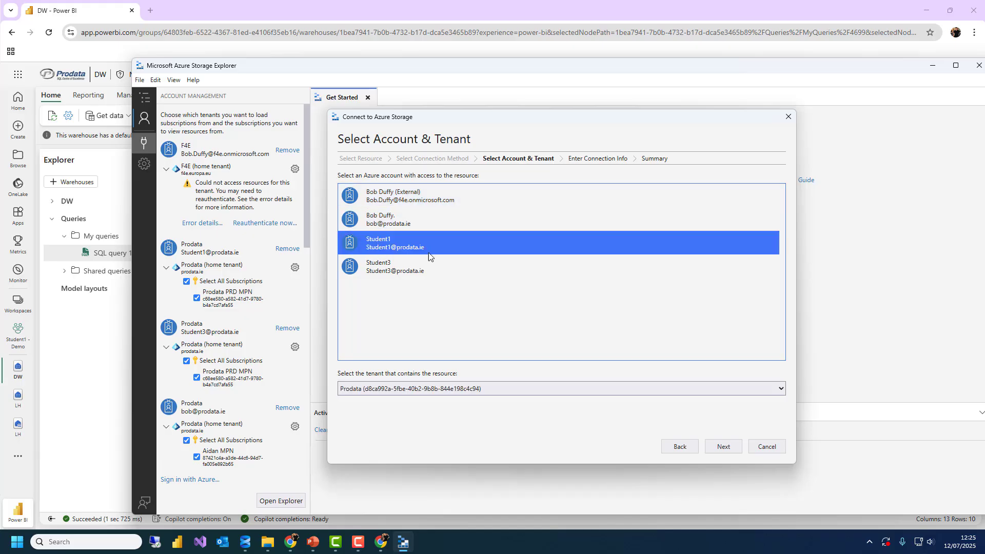
click(723, 446)
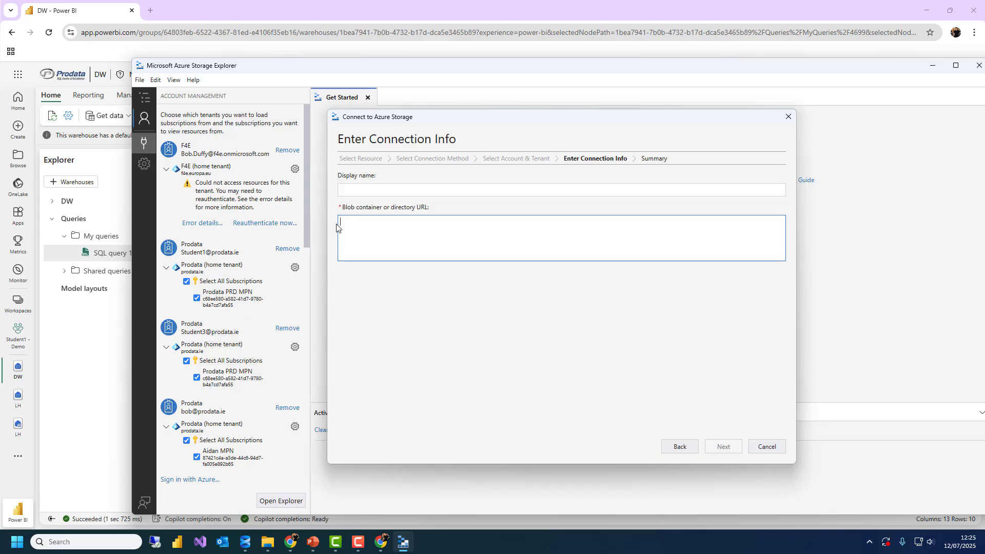
Return to Fabric and open LH's Files > backup > config > 20250709 folder
click(13, 35)
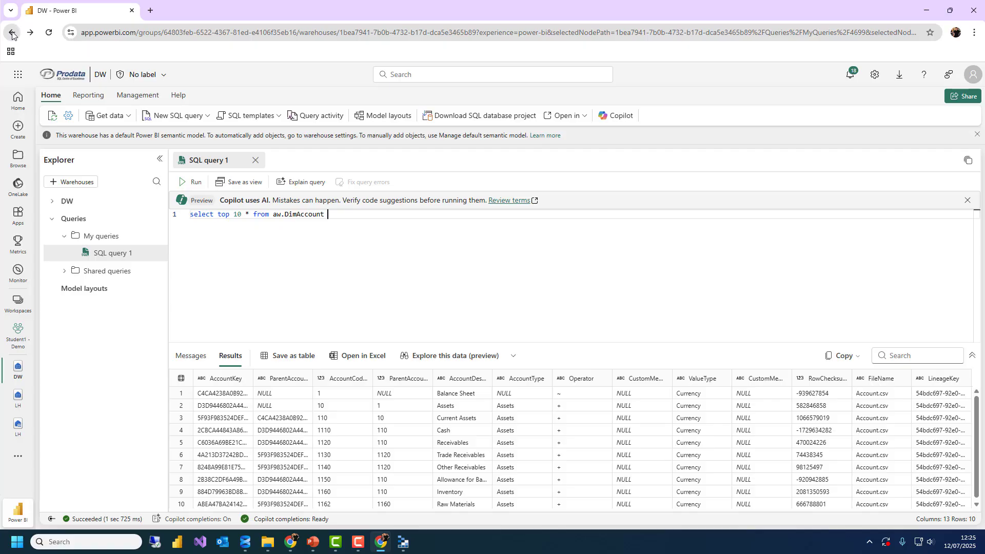
click(12, 35)
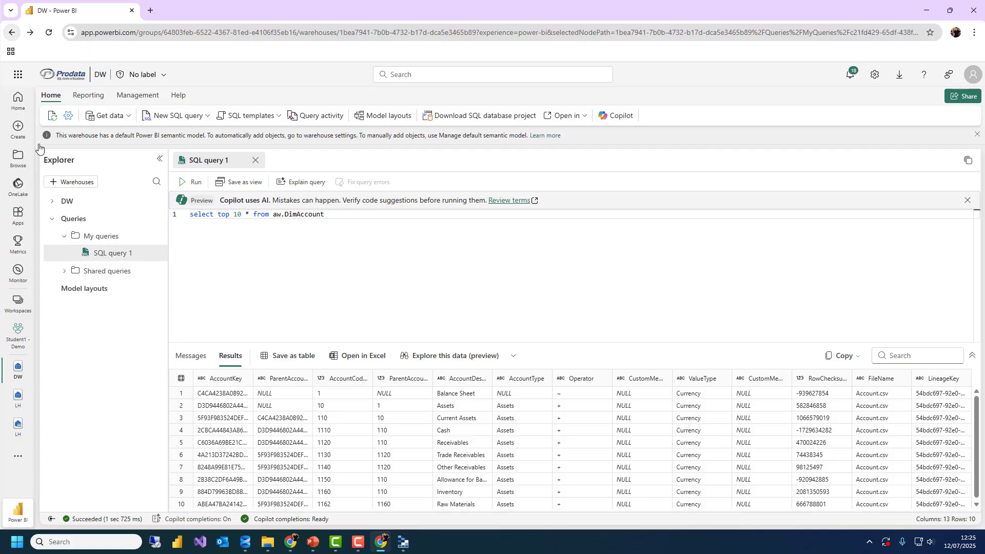
click(18, 333)
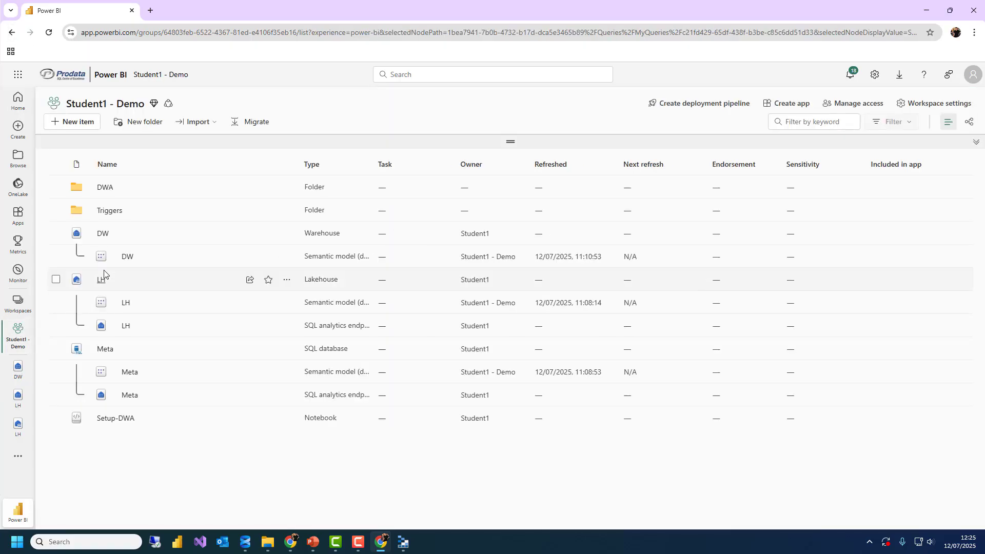
click(101, 279)
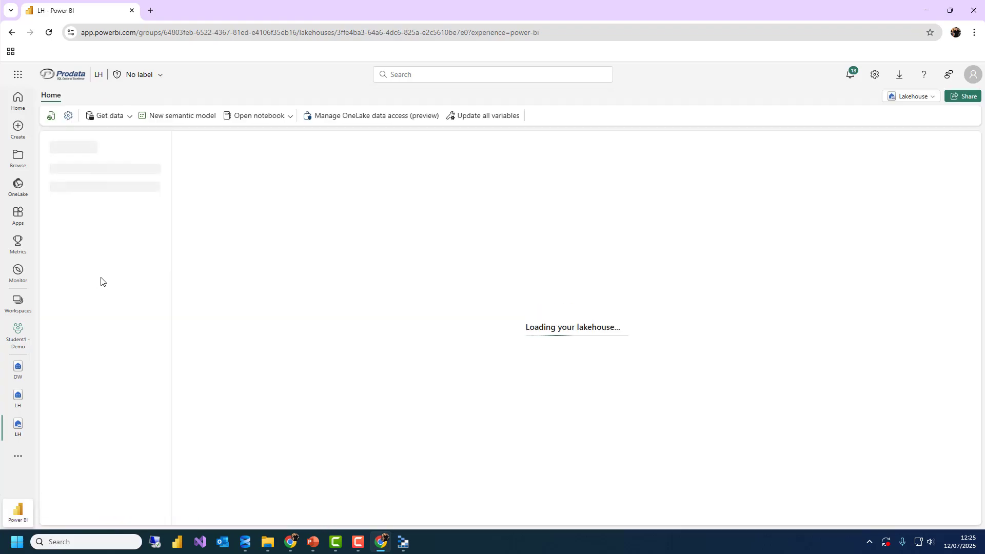
click(116, 293)
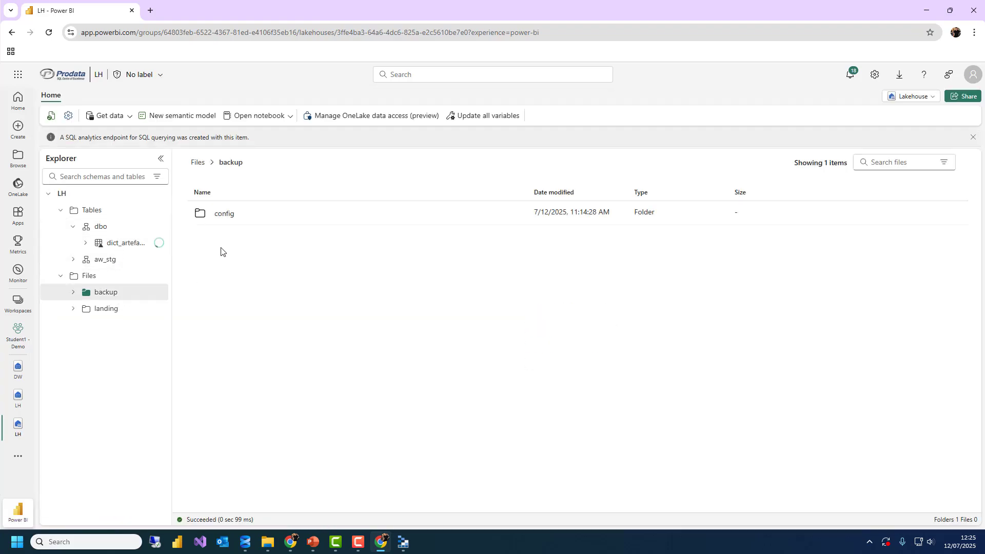
double_click(235, 215)
double_click(230, 239)
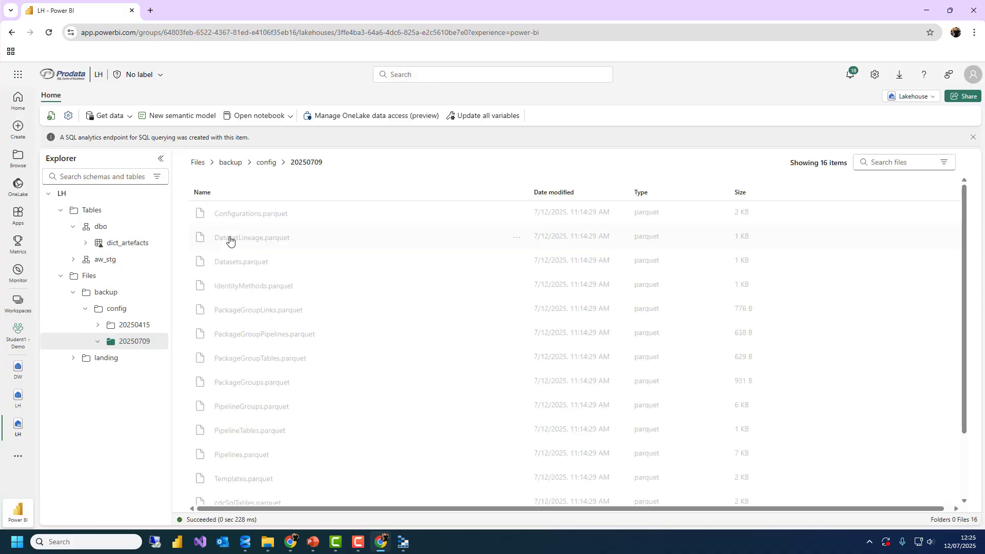
Copy Configurations.parquet's OneLake URL from its Properties, then move the browser aside
click(516, 212)
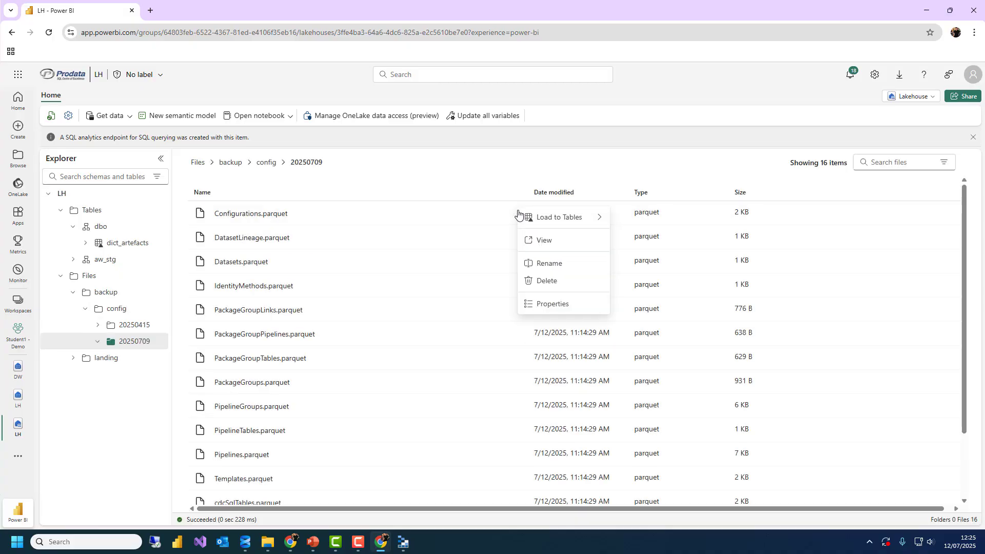
click(544, 312)
click(960, 296)
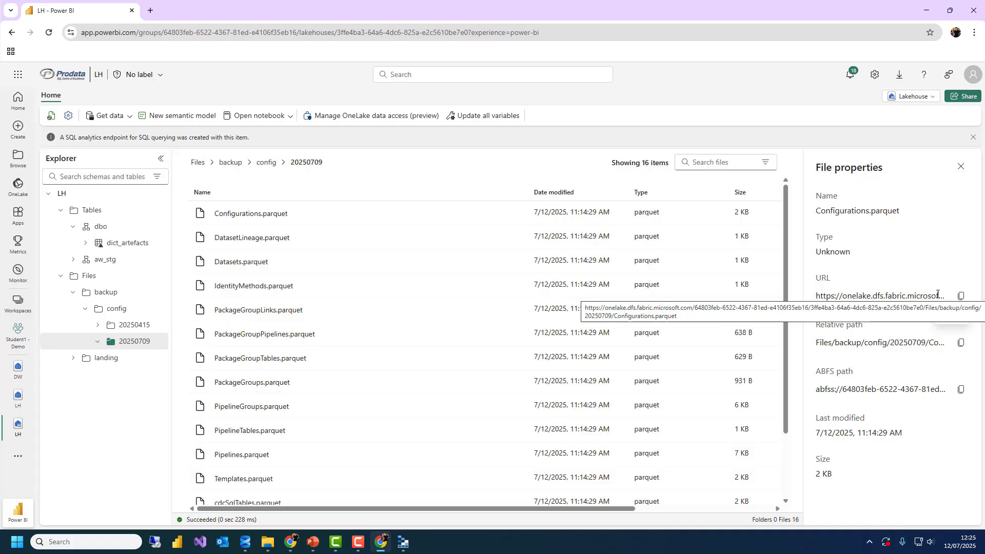
click(961, 296)
double_click(182, 5)
drag(376, 61, 0, 52)
Paste the OneLake URL and trim it down to the Student1 - Demo workspace path
click(439, 252)
key(ctrl+v)
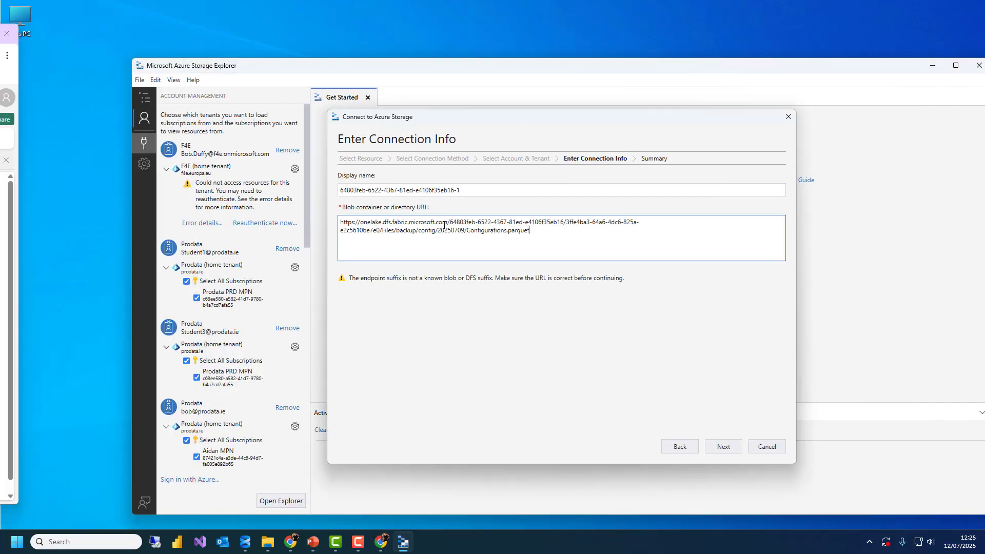
drag(451, 221, 567, 217)
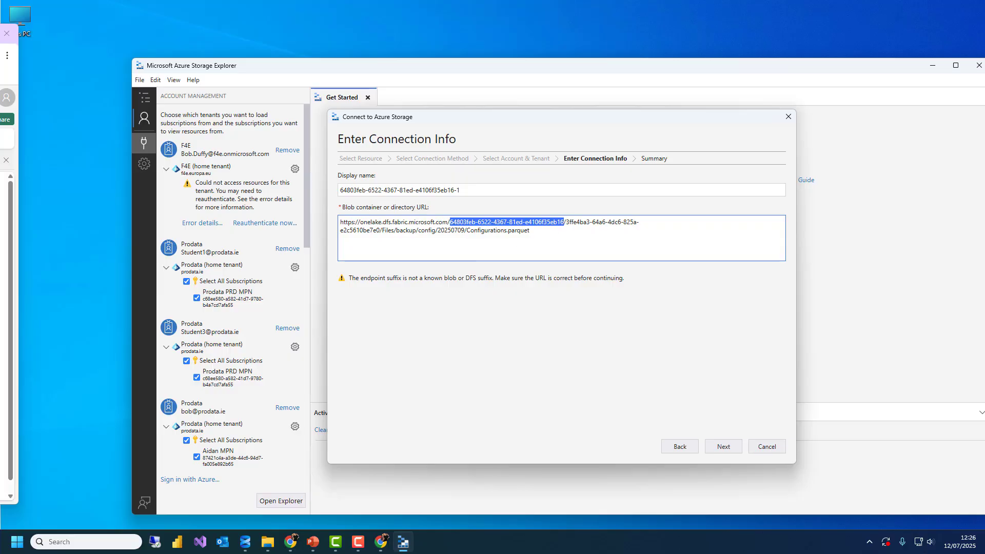
key(alt+Tab)
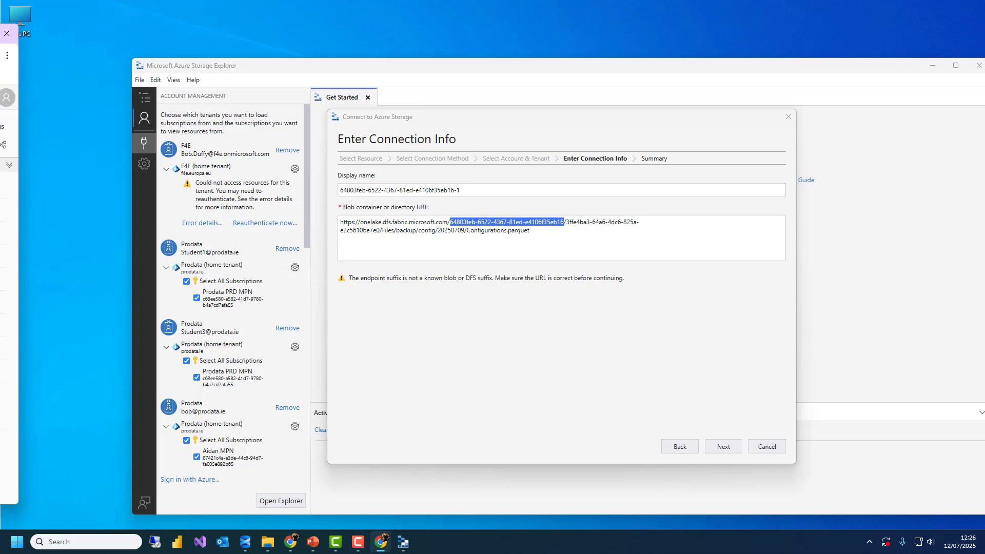
click(474, 231)
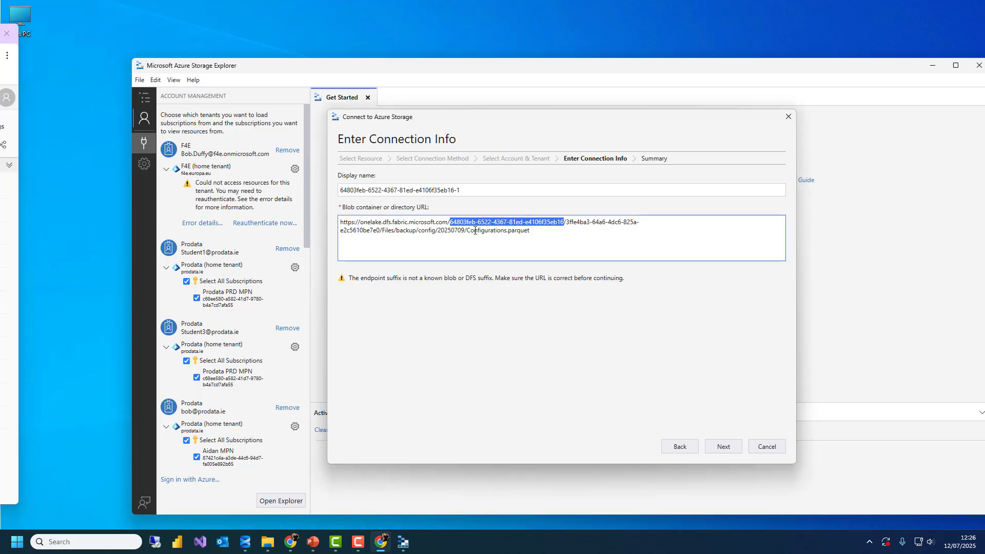
drag(450, 222, 612, 230)
key(ctrl+v)
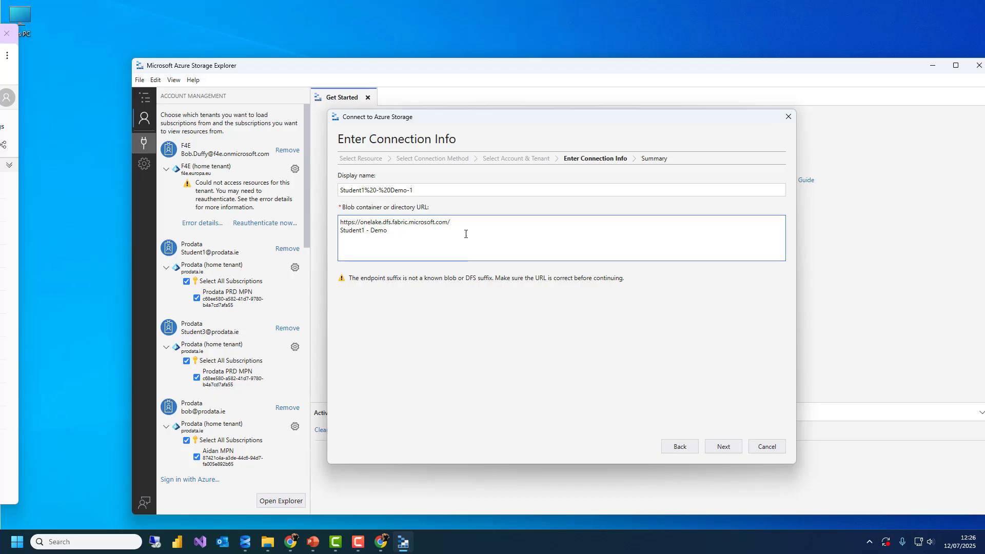
key(shift+Home)
key(BackSpace)
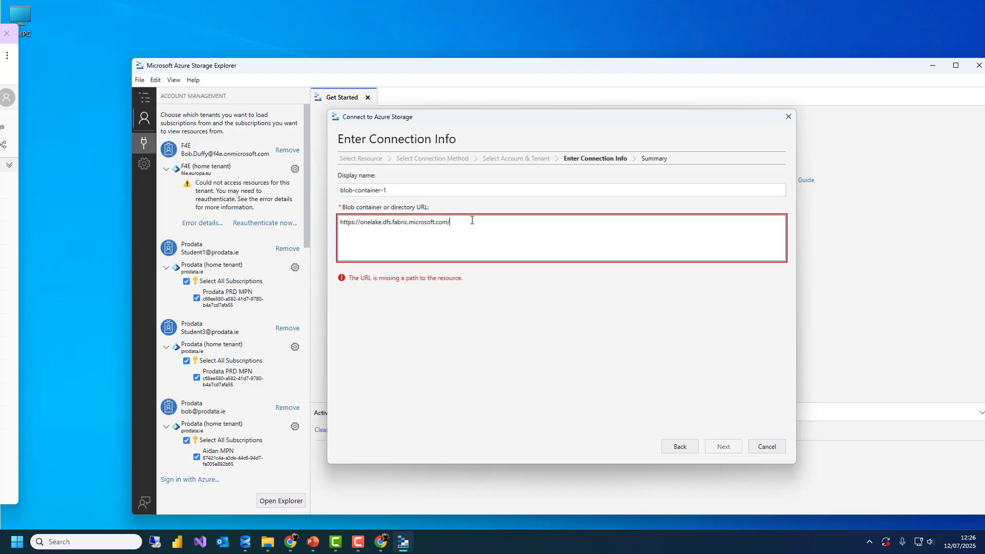
key(ctrl+v)
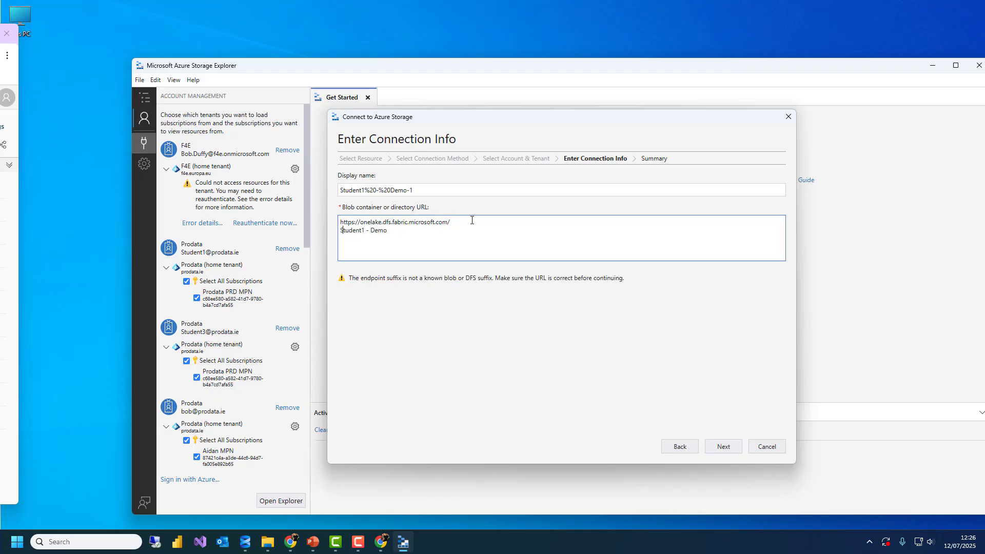
key(BackSpace)
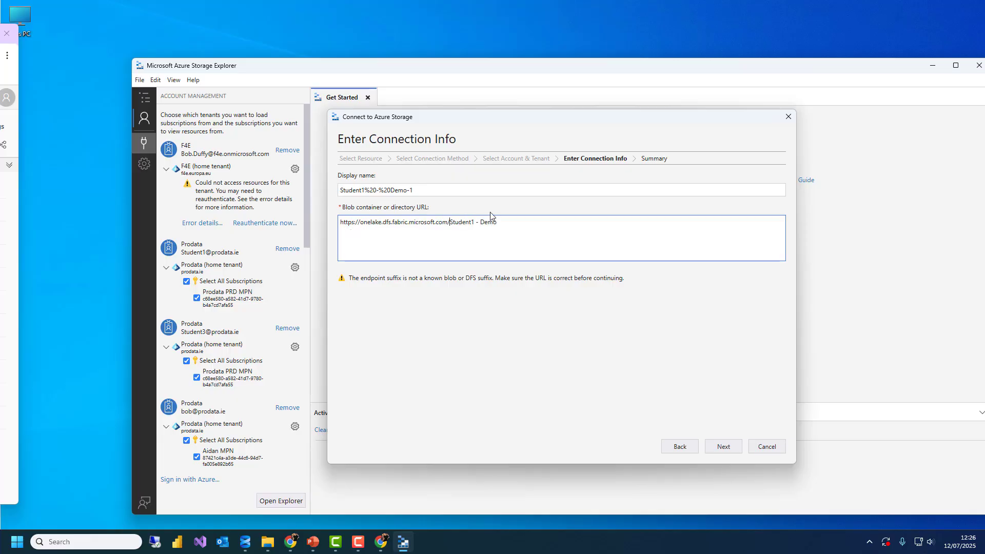
Set the display name to Student1 Demo and connect from the Summary page
click(404, 193)
drag(388, 190, 392, 191)
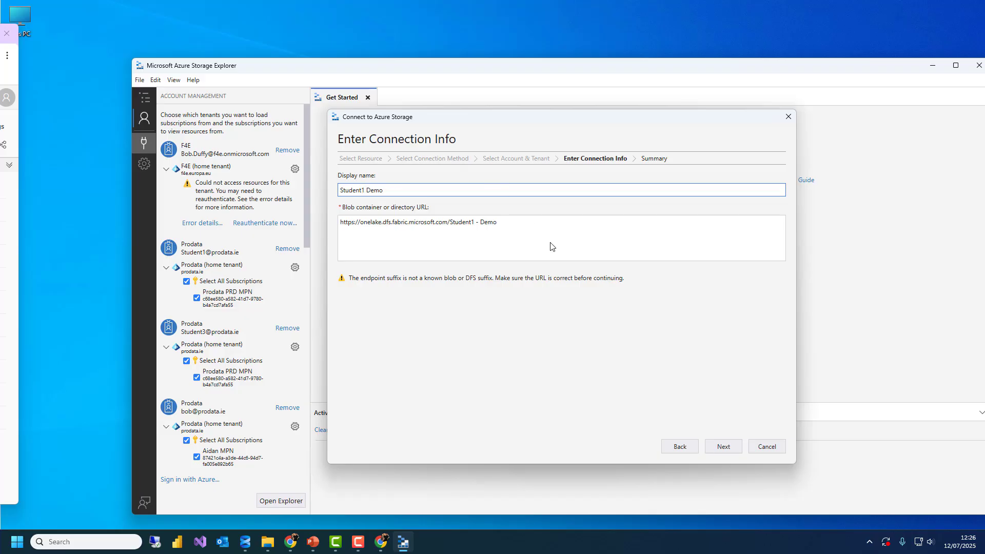
click(740, 448)
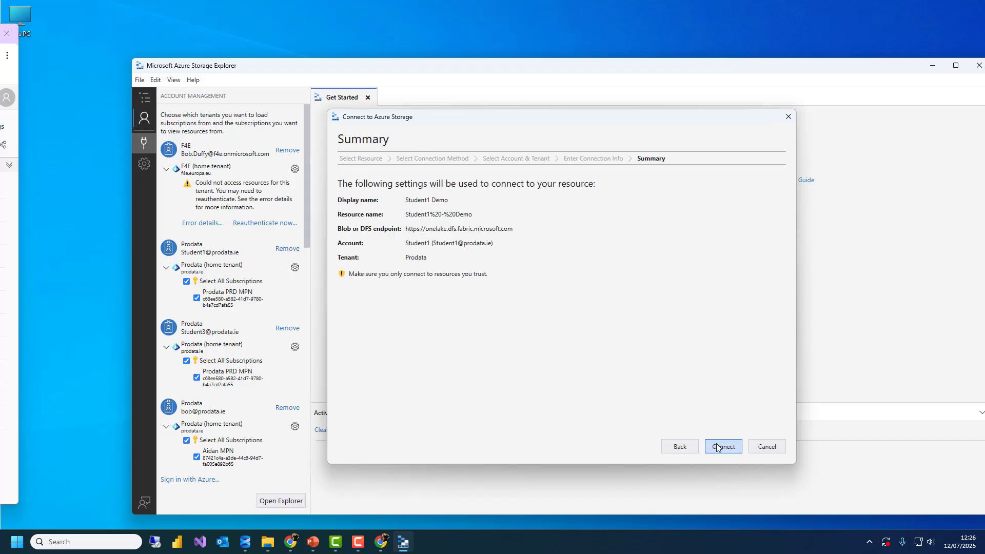
click(722, 446)
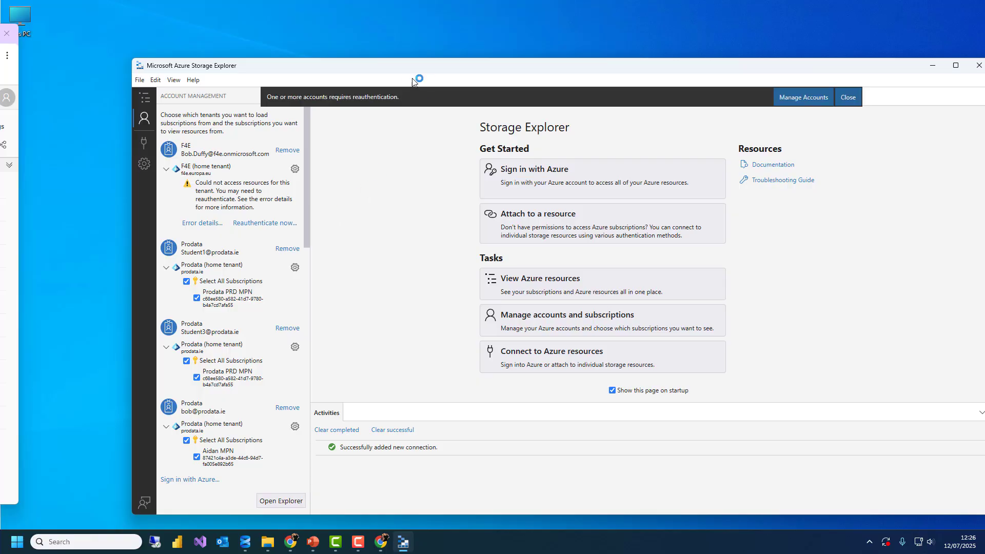
Drill into LH.Lakehouse > Files > landing > aw to list its nine data files
click(830, 81)
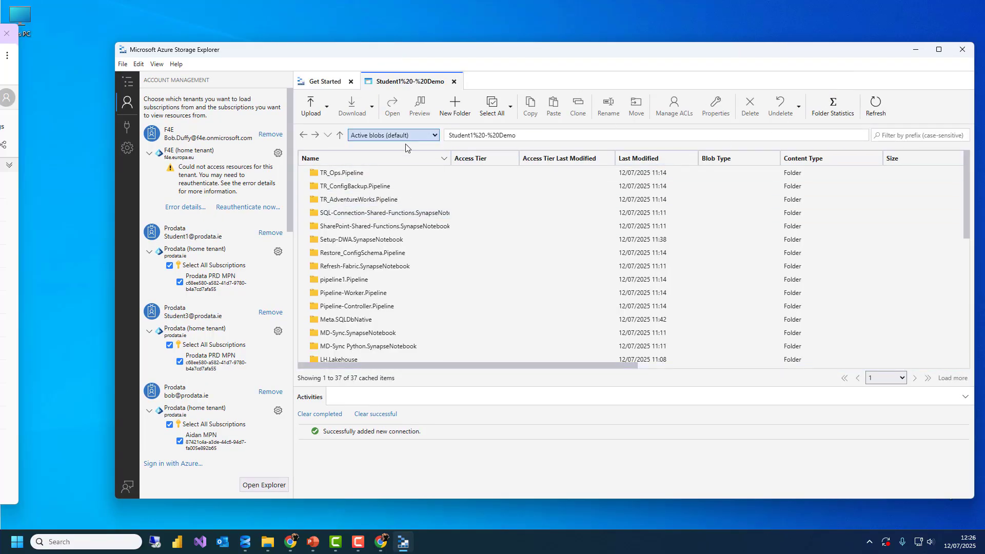
scroll(403, 251, down, 3)
scroll(398, 250, down, 3)
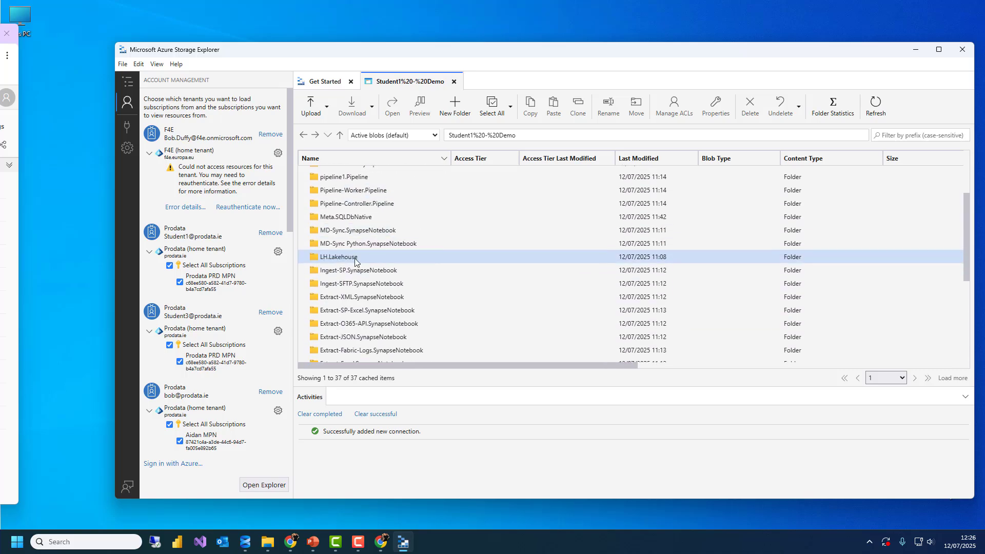
double_click(355, 257)
double_click(331, 200)
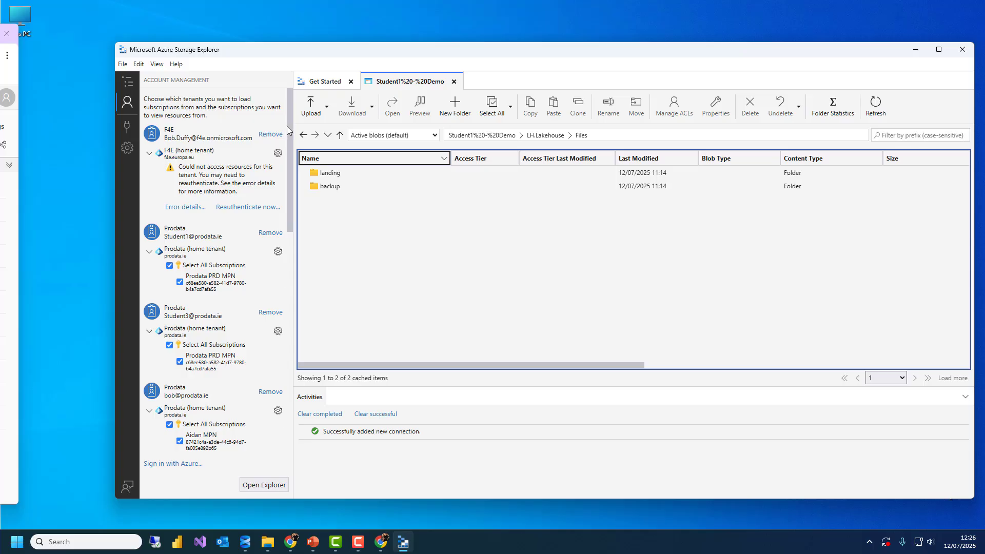
drag(292, 119, 265, 116)
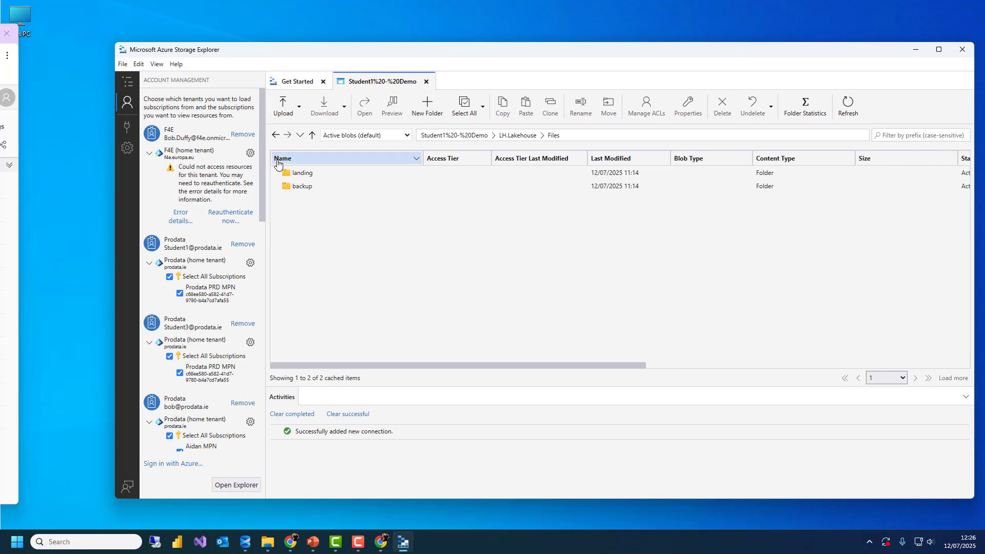
double_click(310, 173)
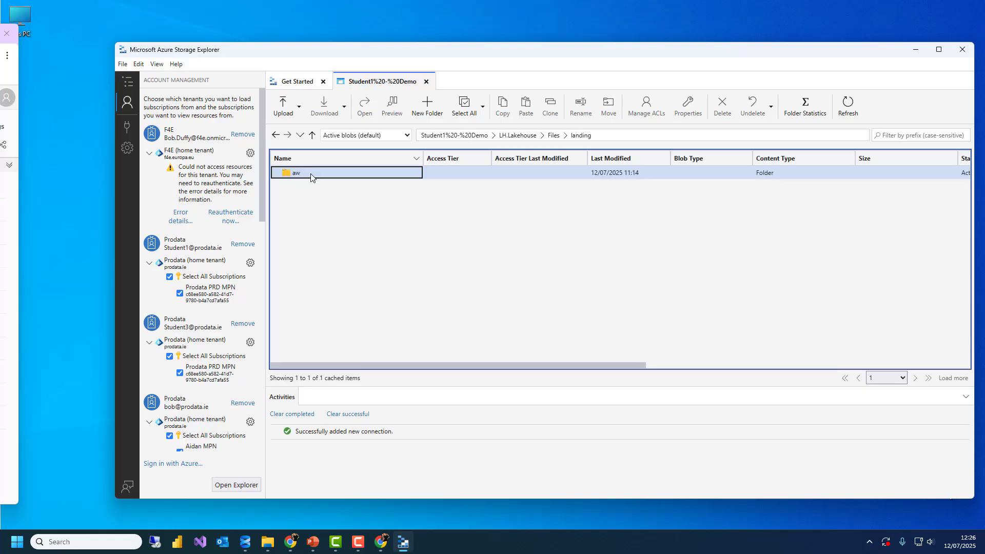
double_click(310, 173)
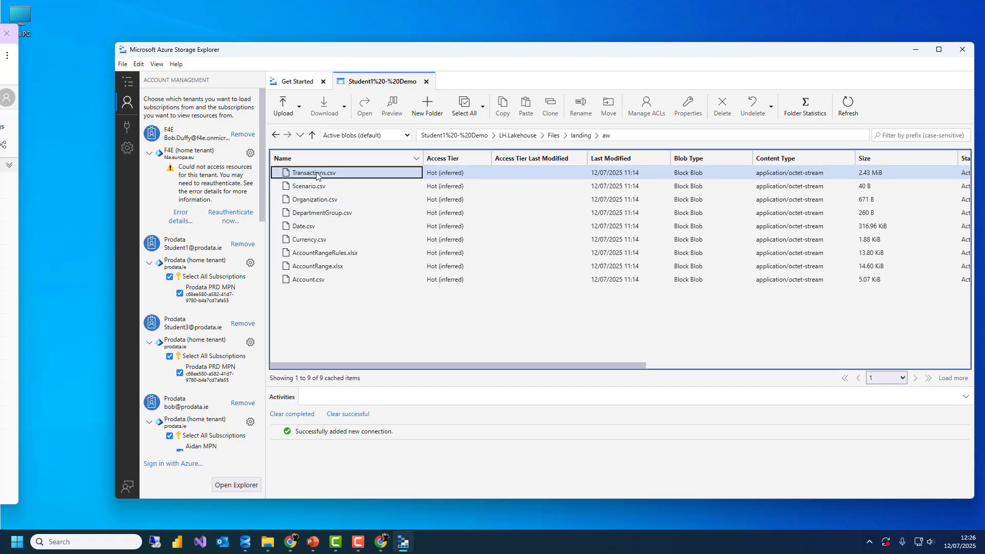
Preview the contents of Transactions.csv, then close the preview
right_click(317, 174)
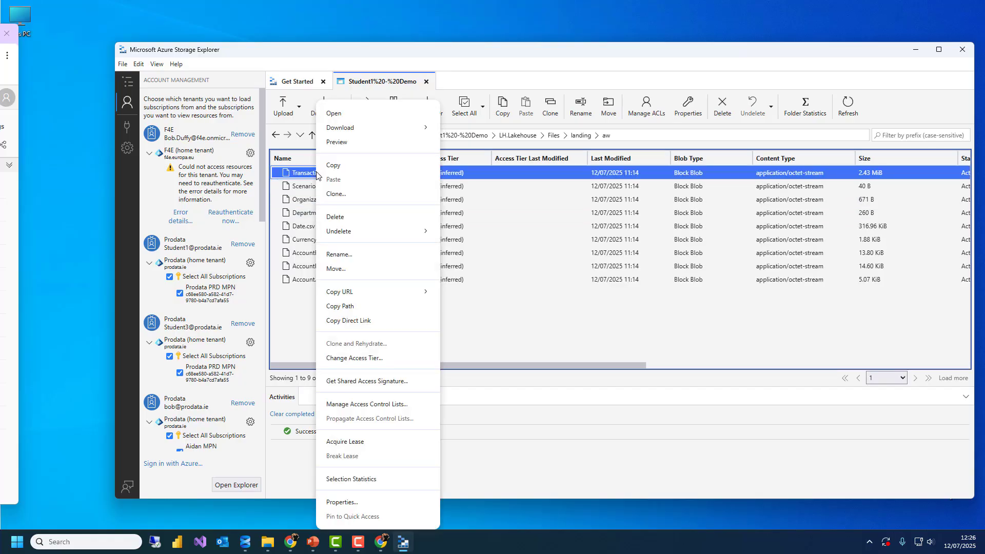
click(355, 143)
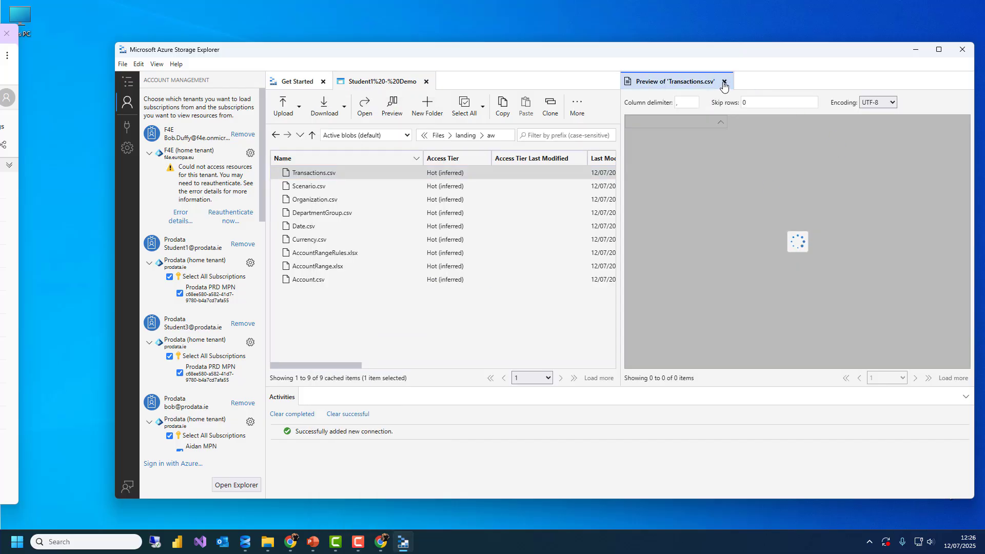
click(724, 82)
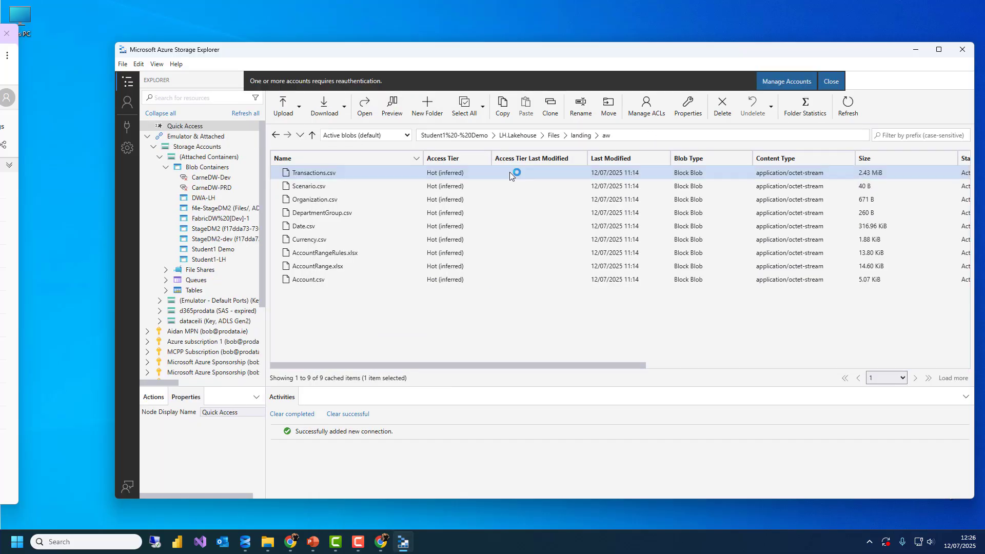
Go back to the lakehouse Files folder and open backup > config > 20250709
click(554, 136)
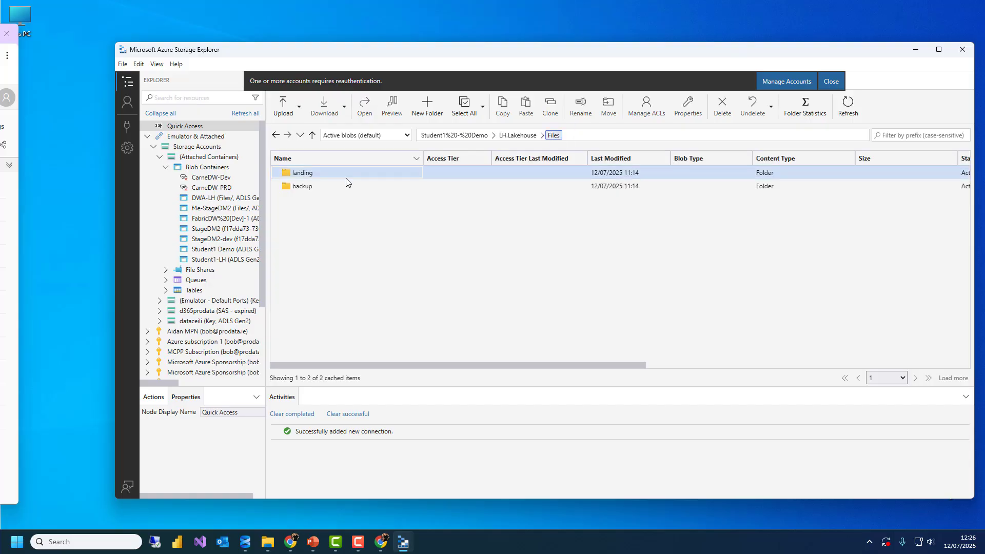
double_click(323, 186)
double_click(318, 175)
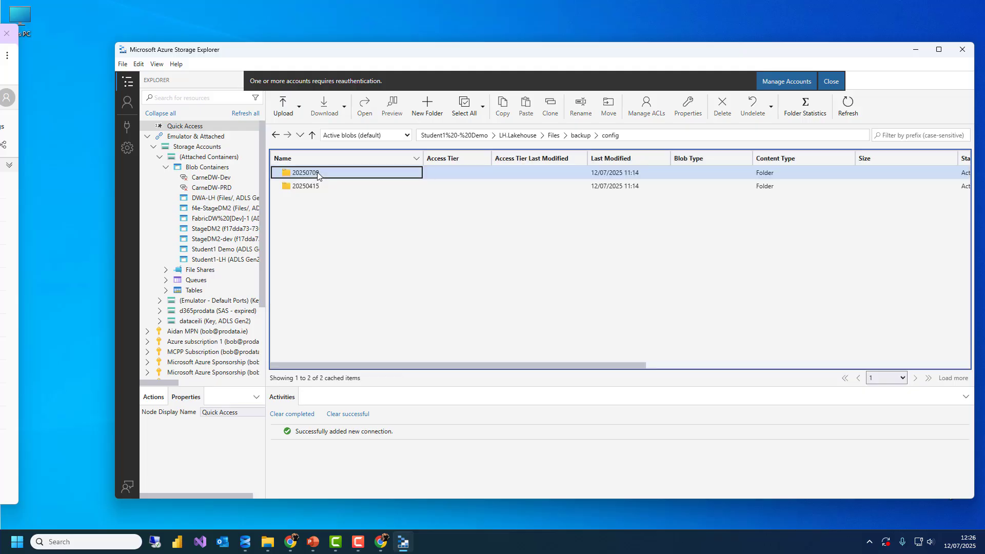
double_click(316, 172)
Preview Templates.parquet, then close the preview and the reauthentication notice
click(319, 172)
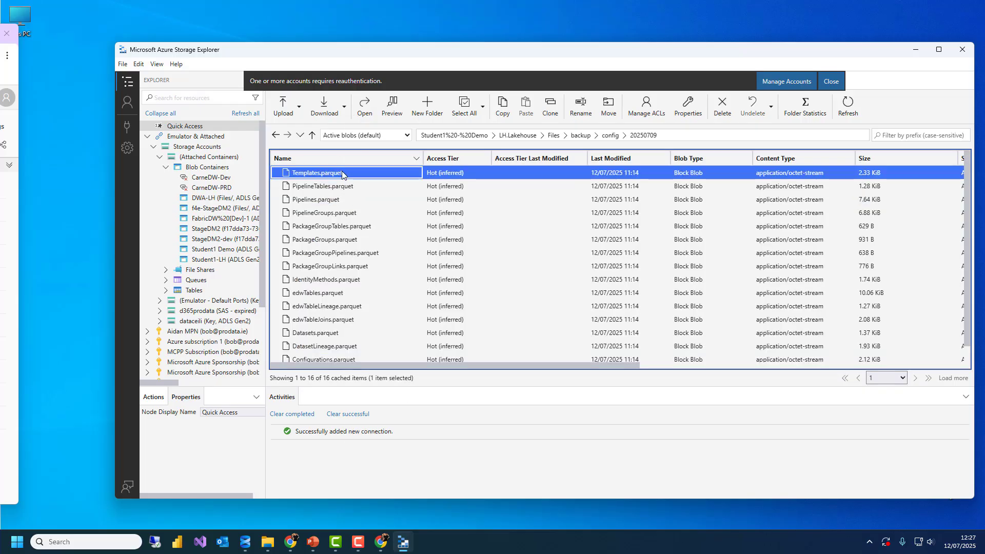
right_click(341, 173)
click(364, 142)
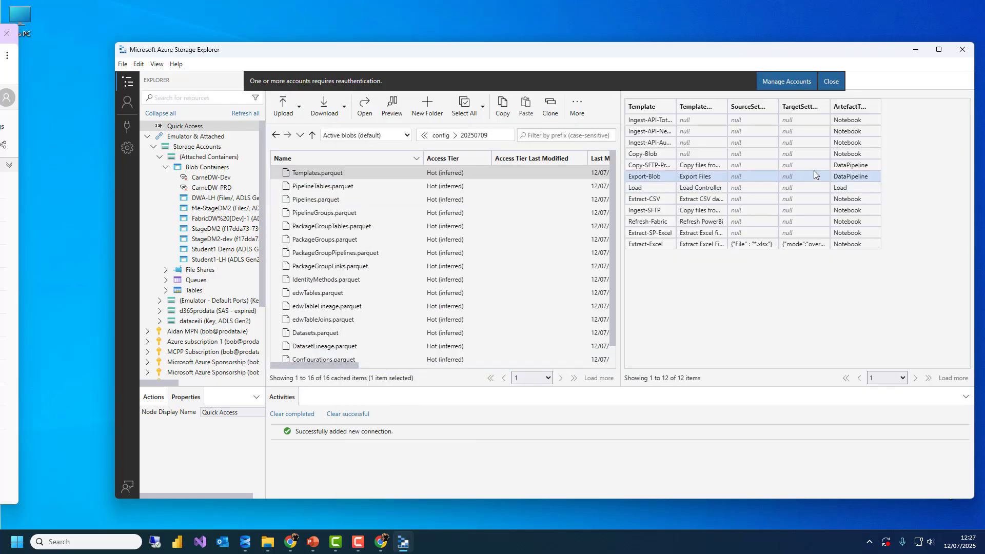
click(836, 82)
click(739, 82)
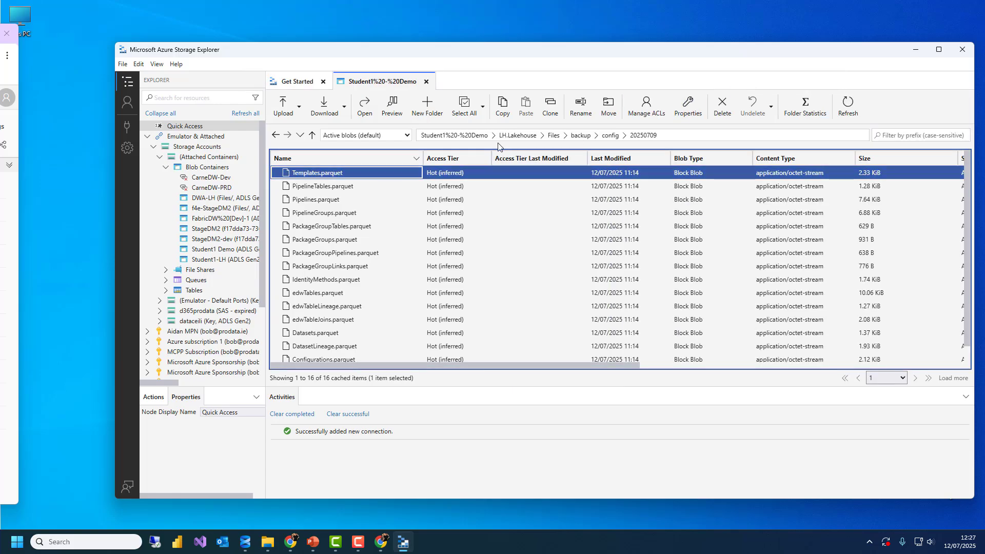
drag(429, 56, 371, 38)
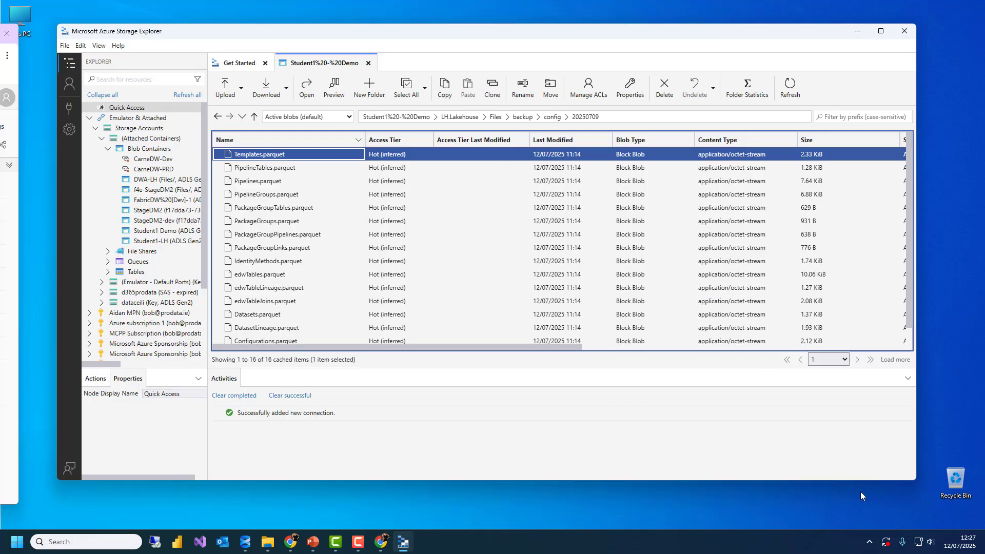
click(869, 541)
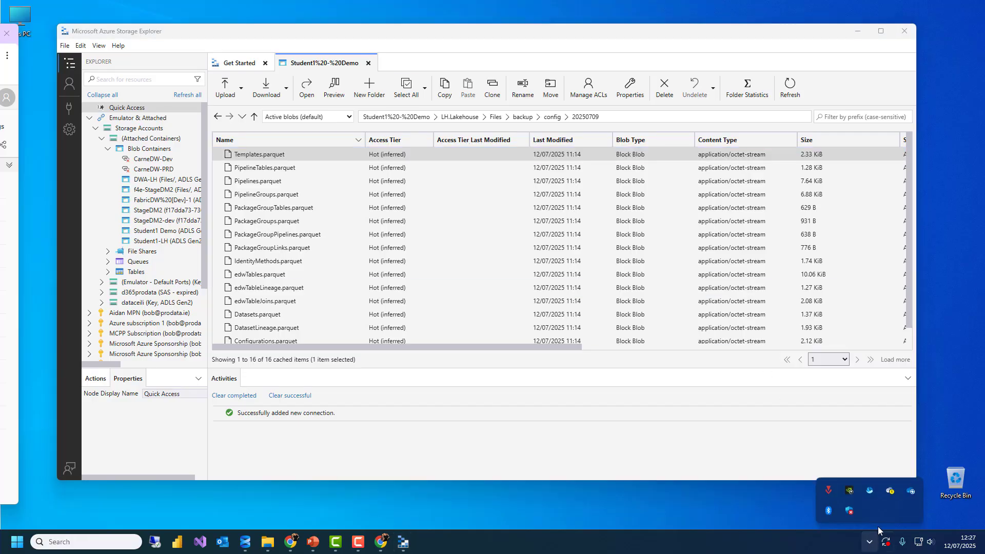
Open the synced OneLake folder and the FabricLH.Lakehouse folder inside the FabricDW [Dev] workspace
click(870, 491)
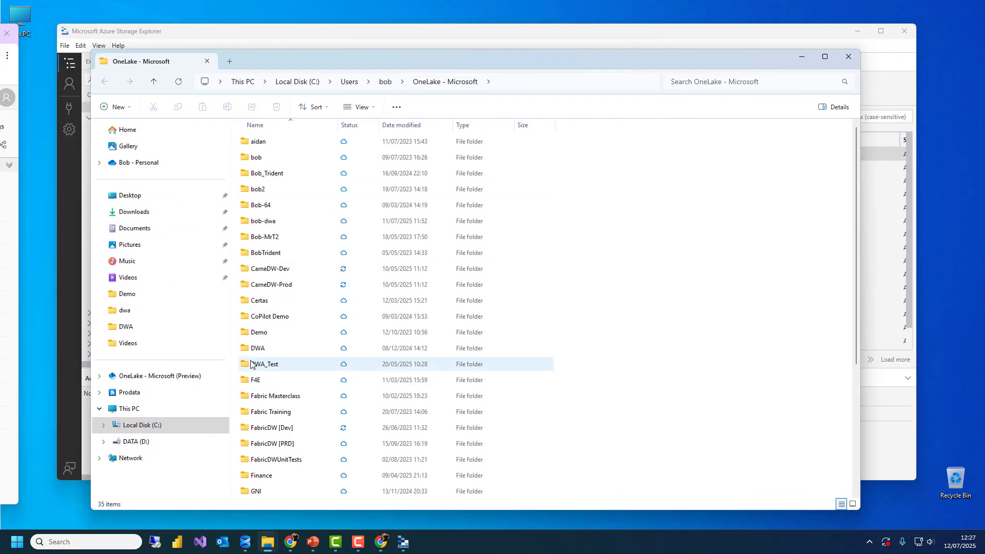
double_click(272, 427)
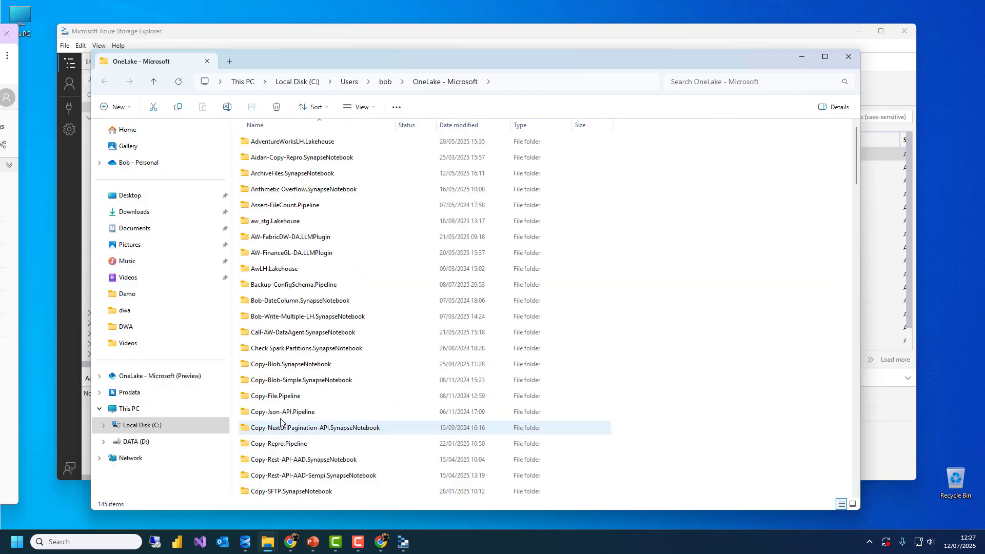
scroll(317, 378, down, 3)
scroll(316, 378, down, 20)
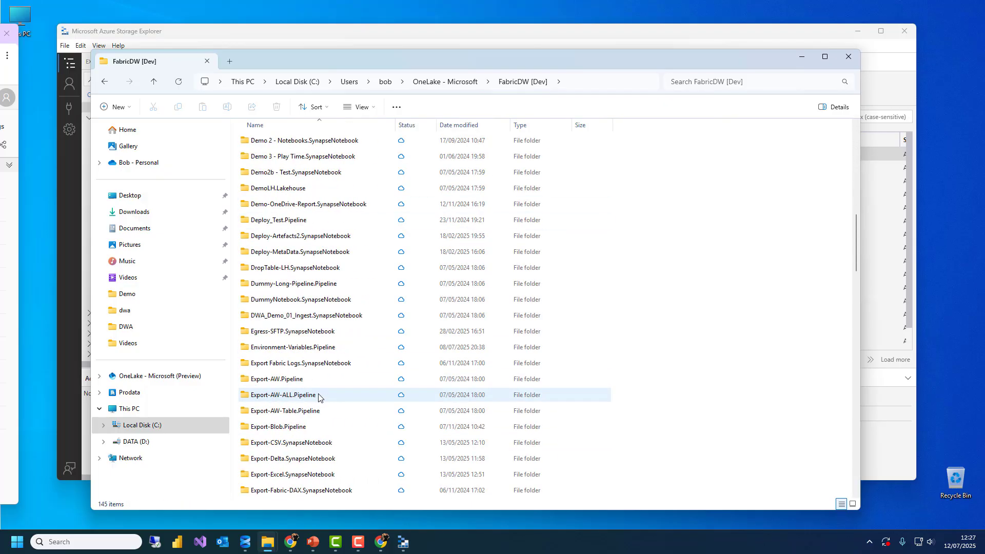
scroll(319, 410, down, 6)
scroll(308, 318, up, 3)
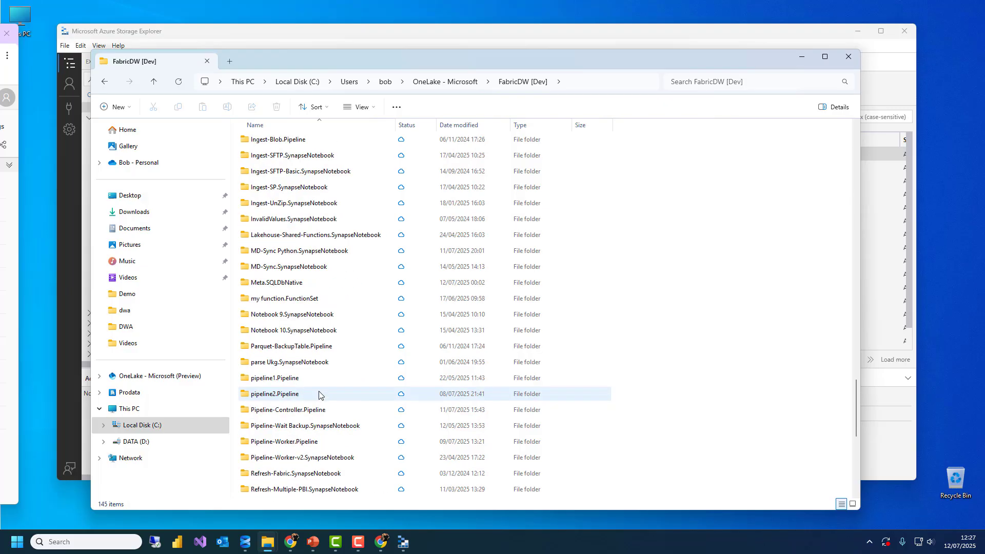
scroll(307, 303, up, 6)
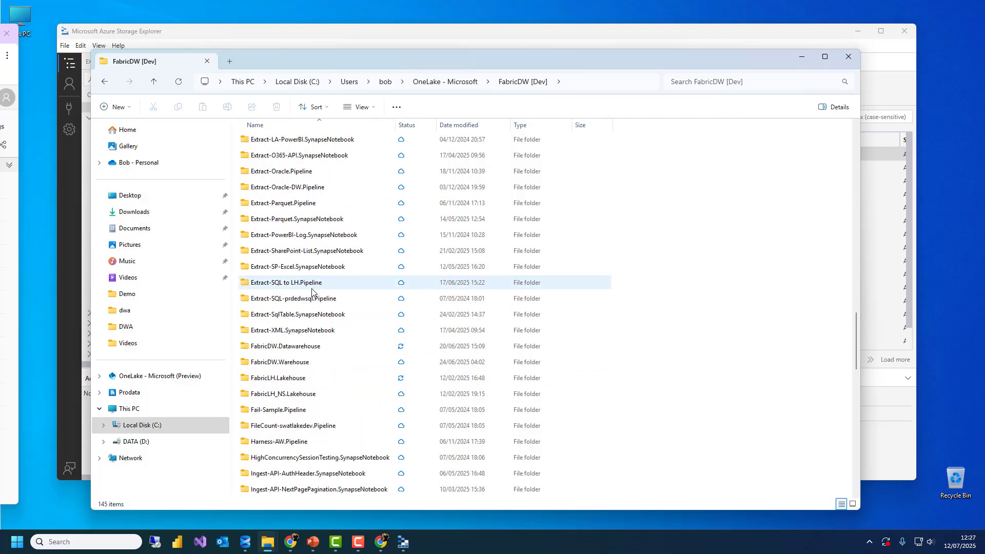
click(285, 380)
double_click(285, 380)
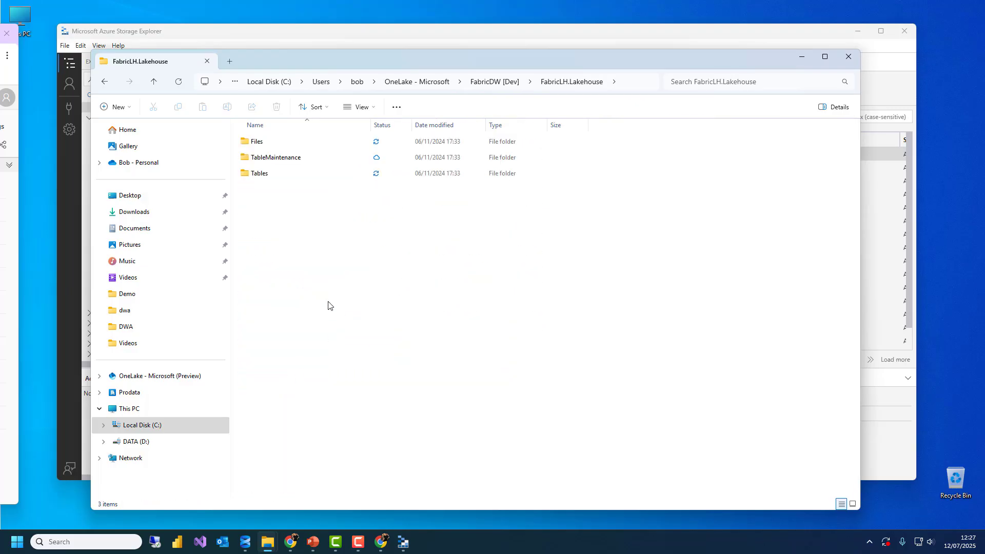
Open Files > landing in FabricLH.Lakehouse and move File Explorer aside
click(273, 146)
double_click(273, 148)
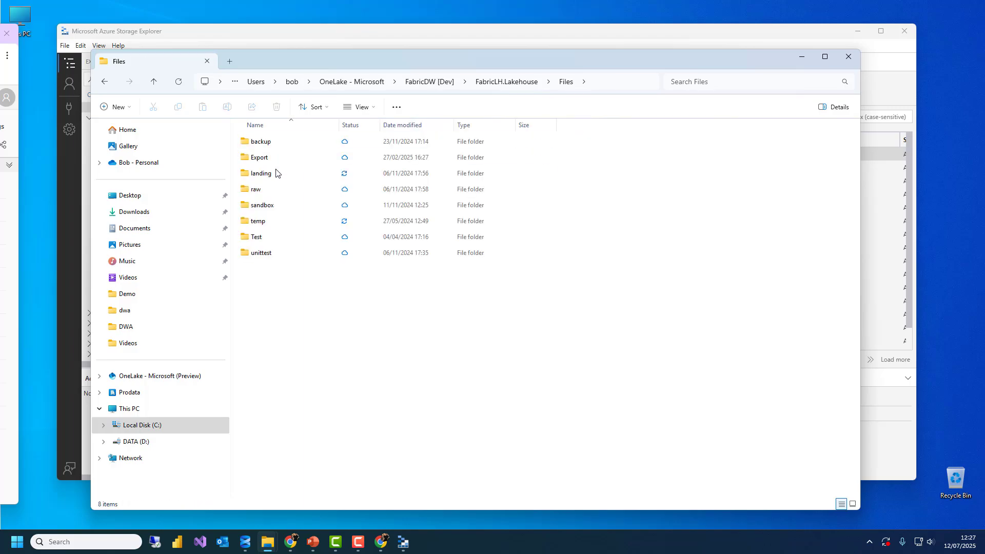
click(277, 173)
double_click(277, 173)
drag(373, 53, 394, 128)
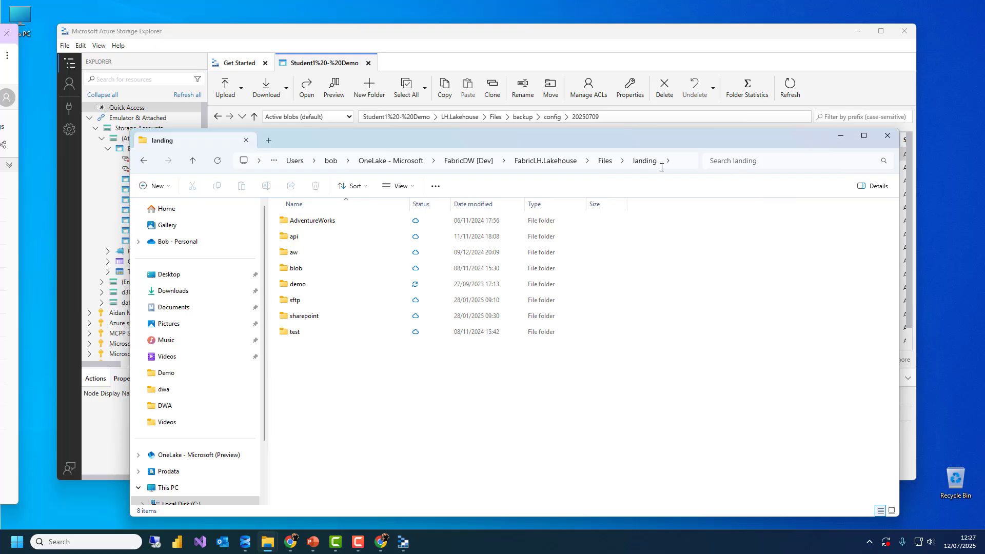
drag(604, 140, 0, 134)
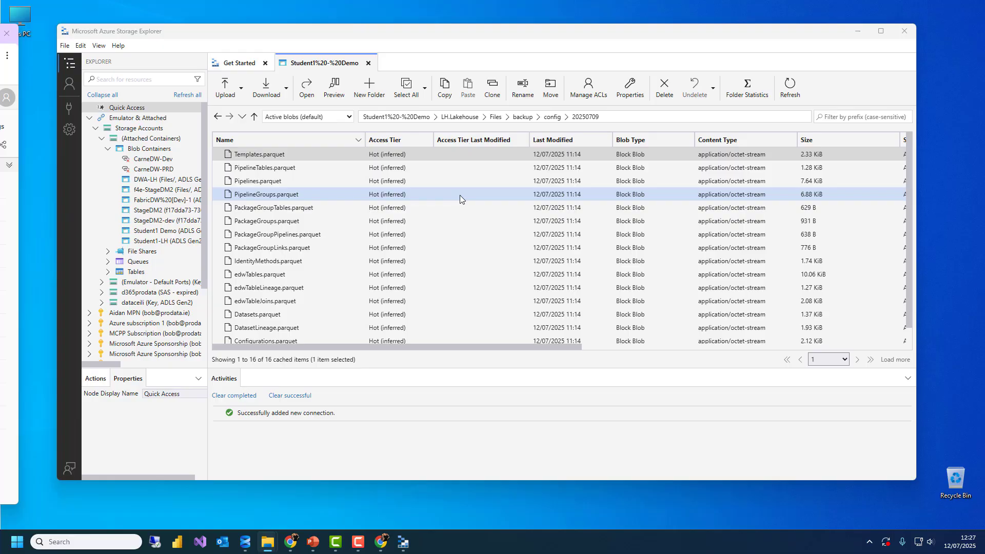
Bring Azure Storage Explorer forward, then minimize it to leave the empty desktop
drag(204, 36, 196, 36)
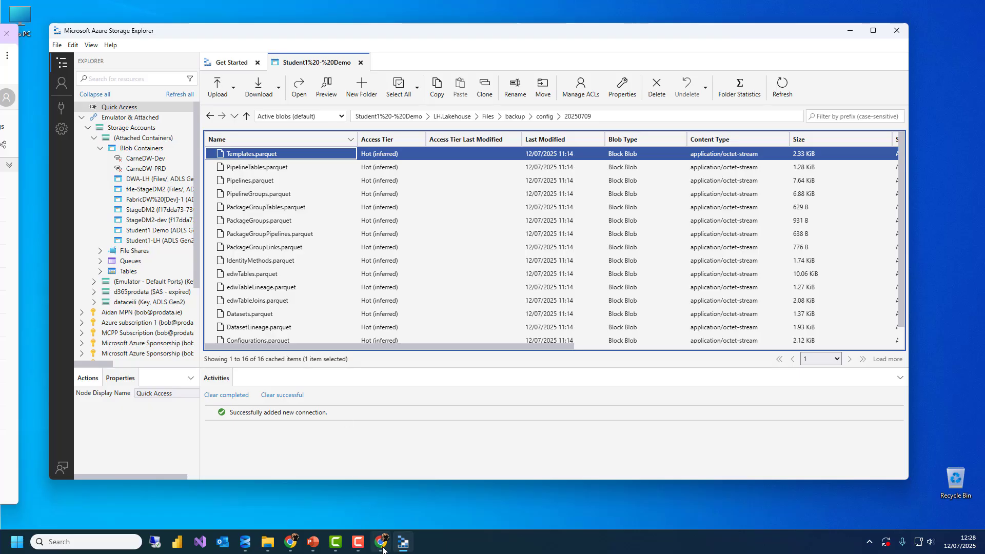
mouse_move(383, 547)
click(849, 30)
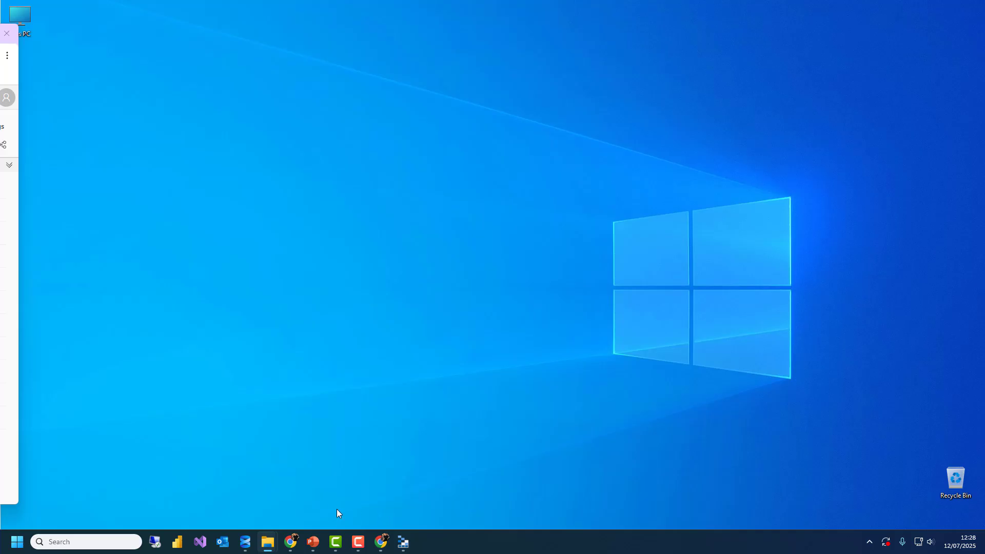
Copy the DW warehouse's SQL connection string from its SQL endpoint settings
click(380, 541)
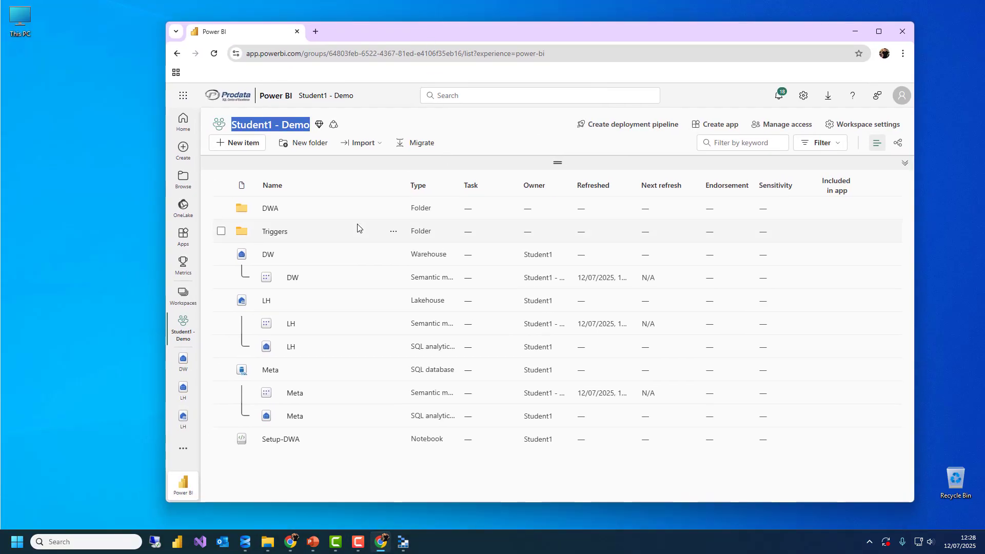
click(268, 254)
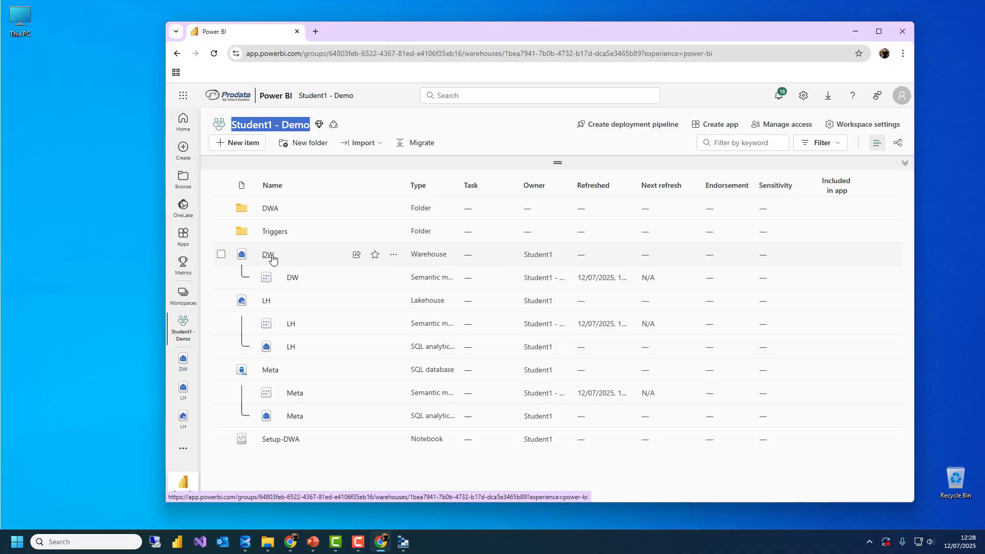
click(233, 138)
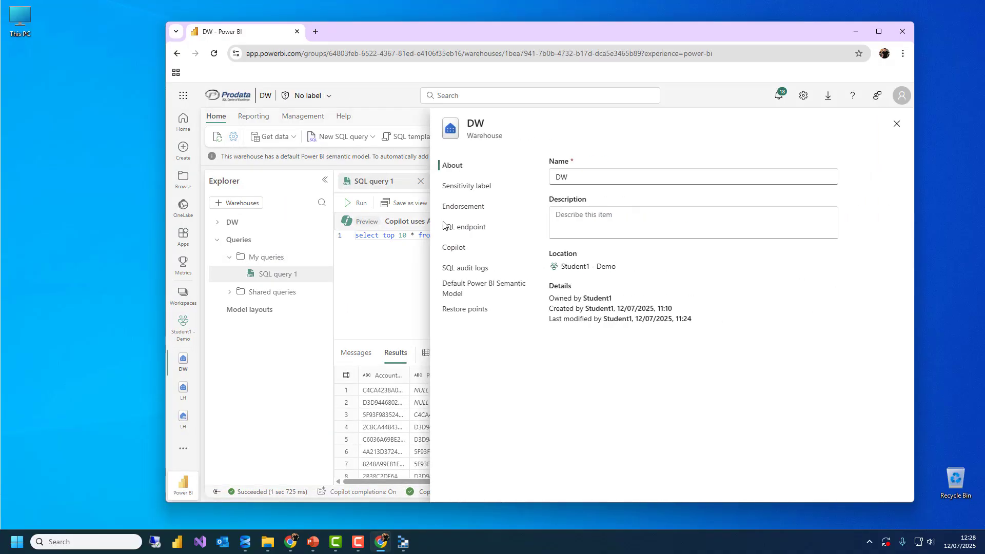
click(464, 226)
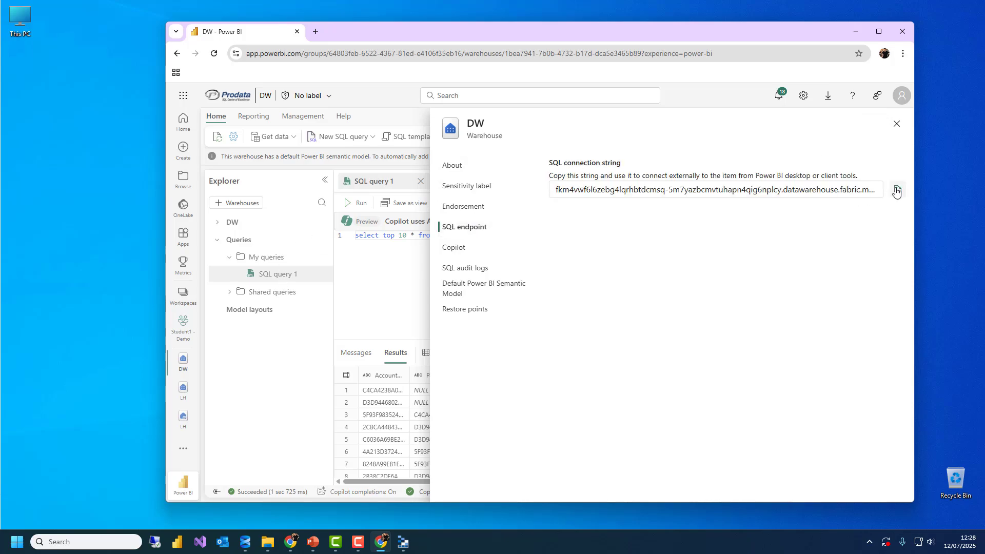
click(897, 189)
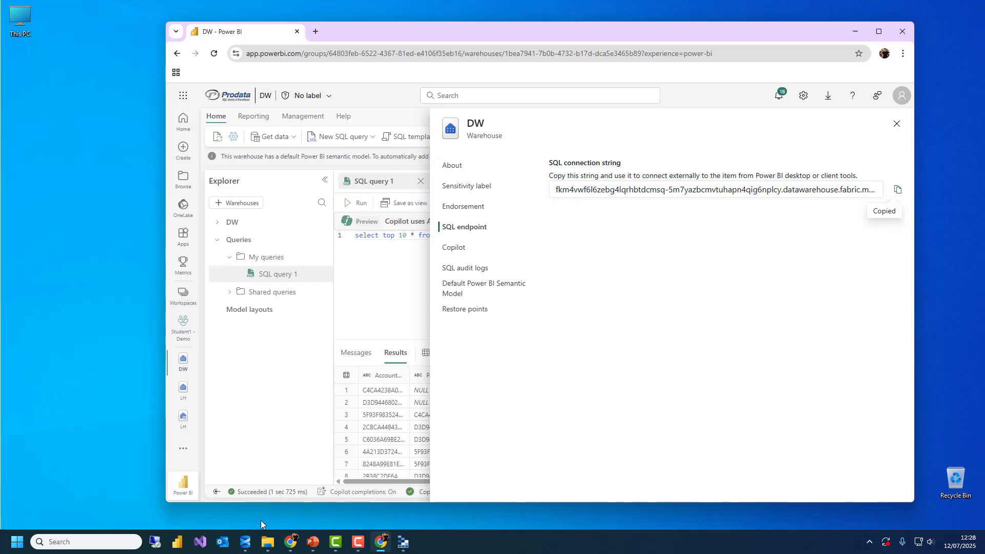
click(245, 542)
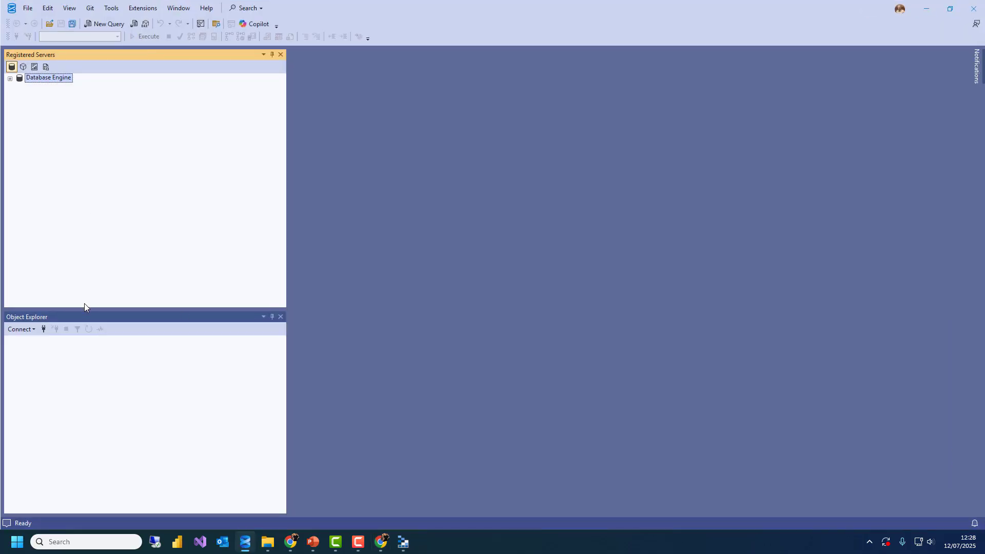
Start a new Database Engine connection and paste the warehouse server address
drag(85, 305, 135, 121)
click(20, 139)
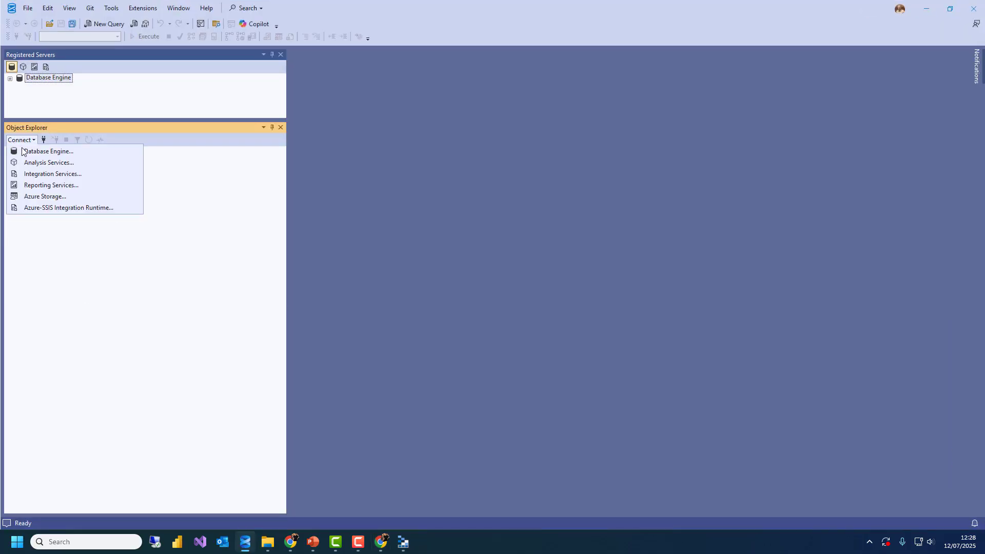
click(22, 151)
click(343, 285)
key(ctrl+v)
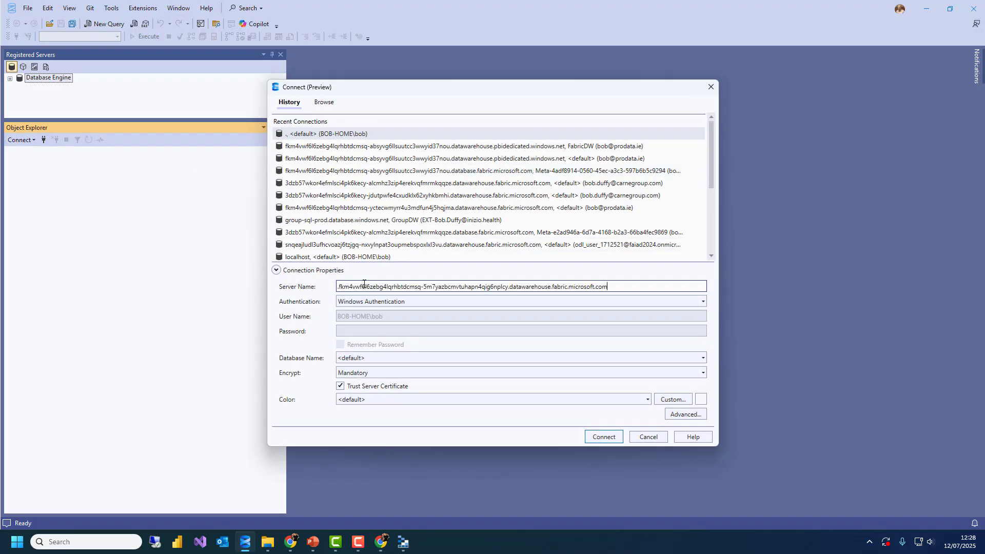
drag(633, 285, 215, 275)
key(ctrl+v)
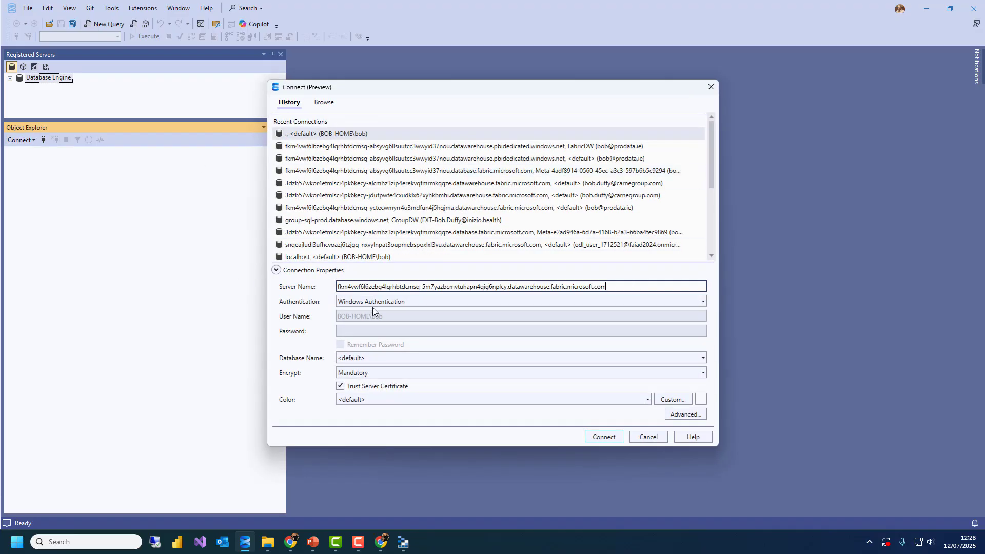
Use Microsoft Entra MFA with the student user name, then connect and sign in
click(373, 306)
click(377, 333)
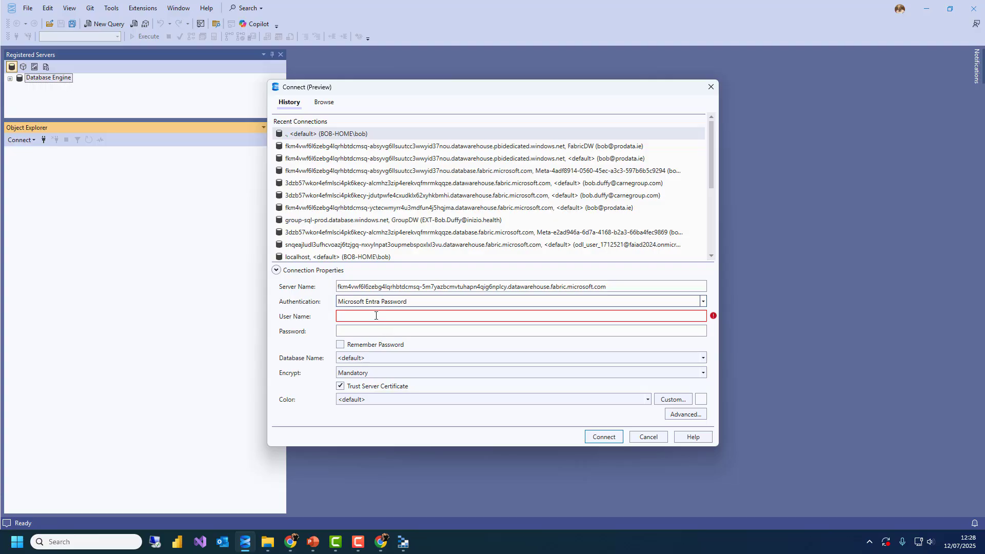
click(375, 315)
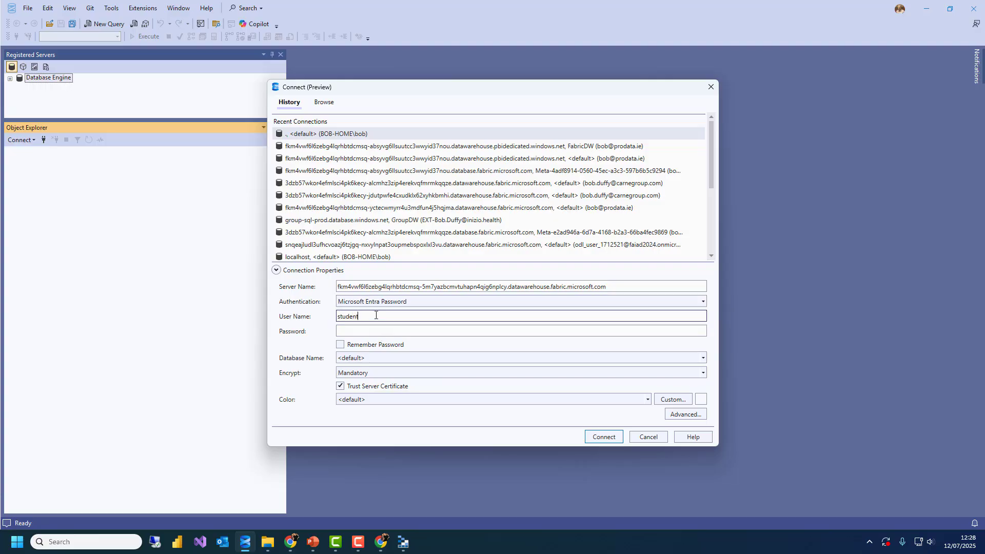
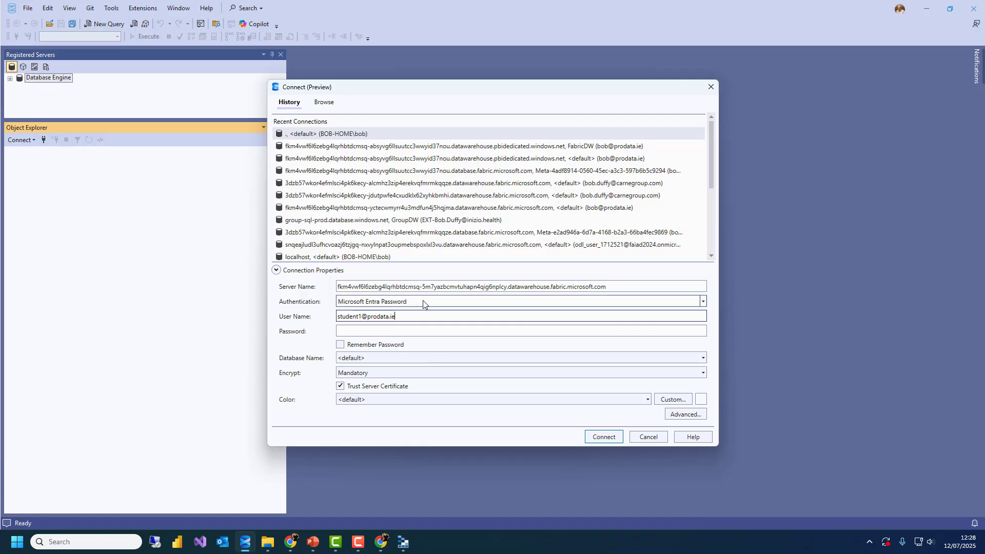
click(424, 303)
click(397, 353)
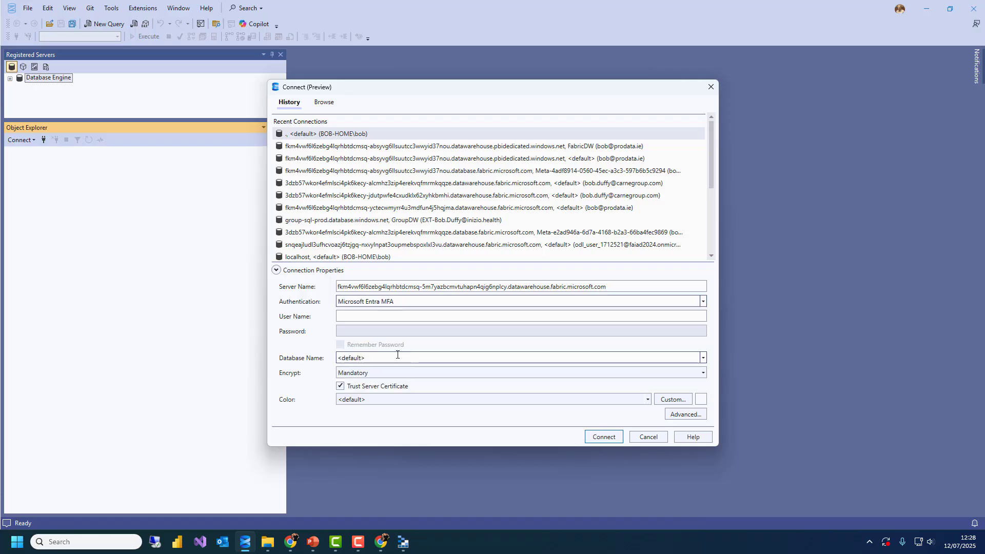
click(384, 314)
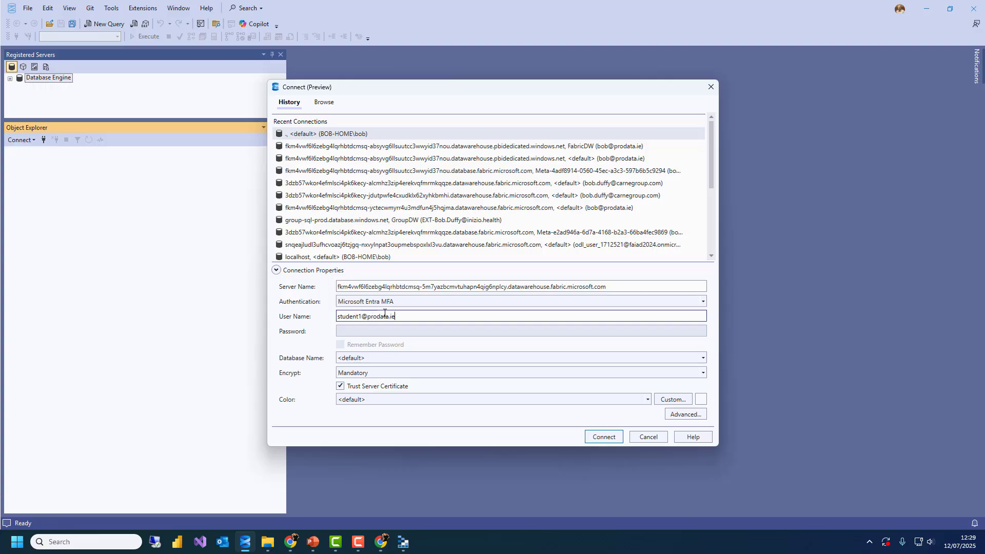
click(602, 436)
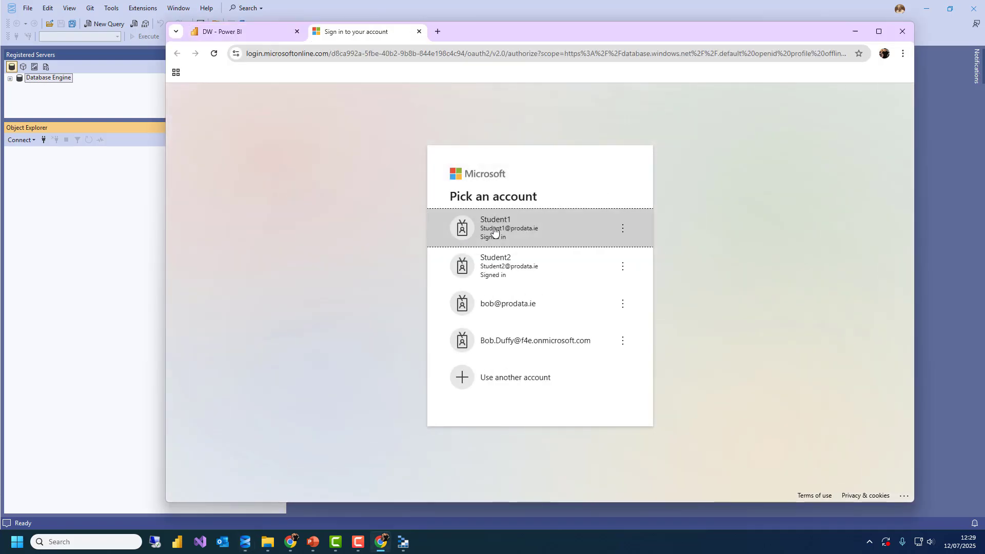
click(500, 227)
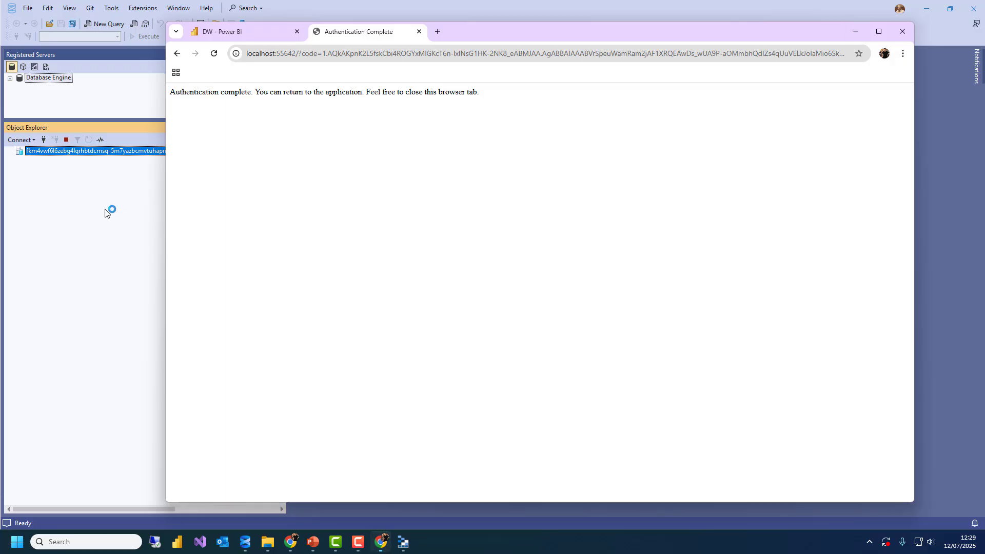
List the DW, LH and Meta databases, disconnect, and expand registered Database Engine servers
click(855, 31)
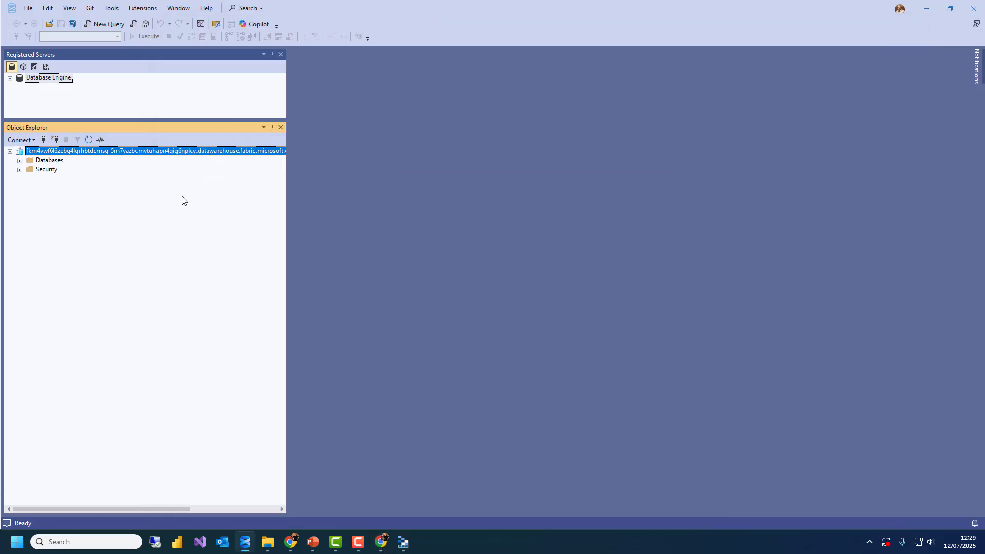
double_click(50, 160)
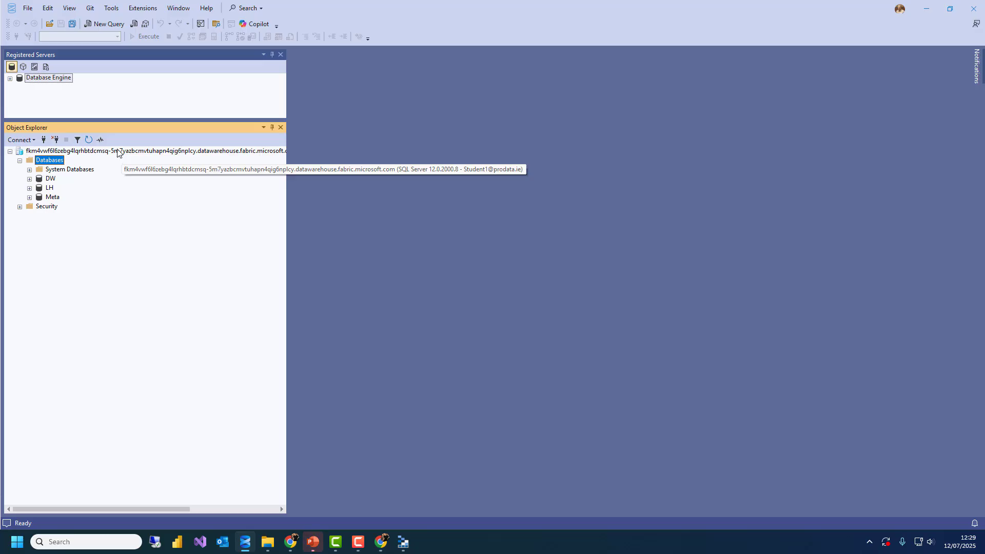
right_click(117, 152)
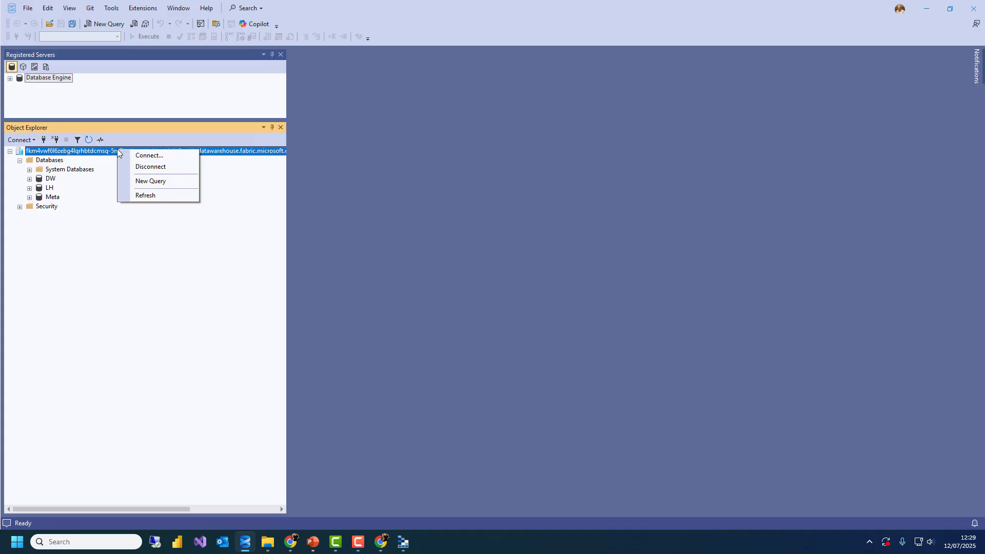
click(139, 172)
double_click(55, 81)
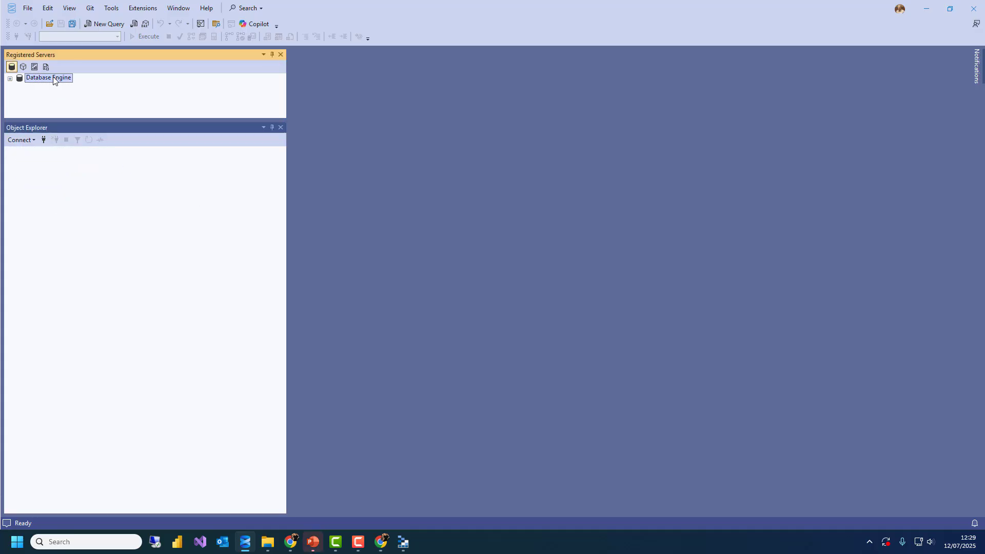
Create a new server group named Student1 under Local Server Groups
click(72, 7)
click(247, 90)
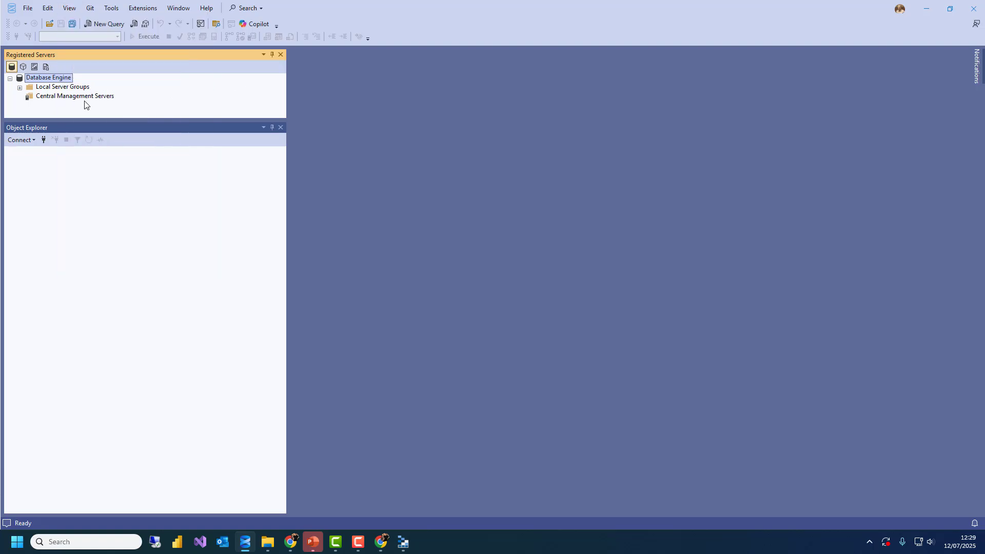
double_click(62, 86)
drag(78, 120, 103, 204)
right_click(59, 78)
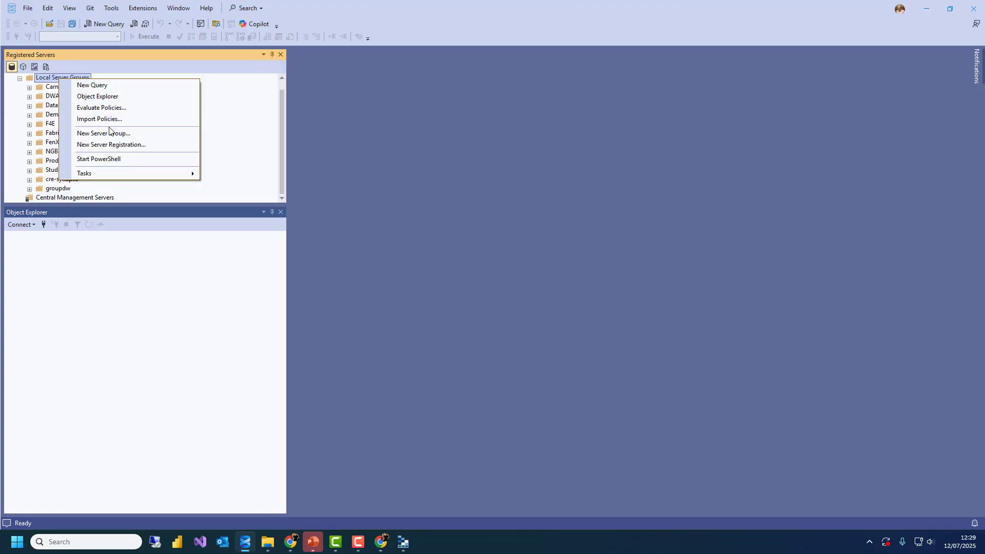
click(109, 132)
text(S)
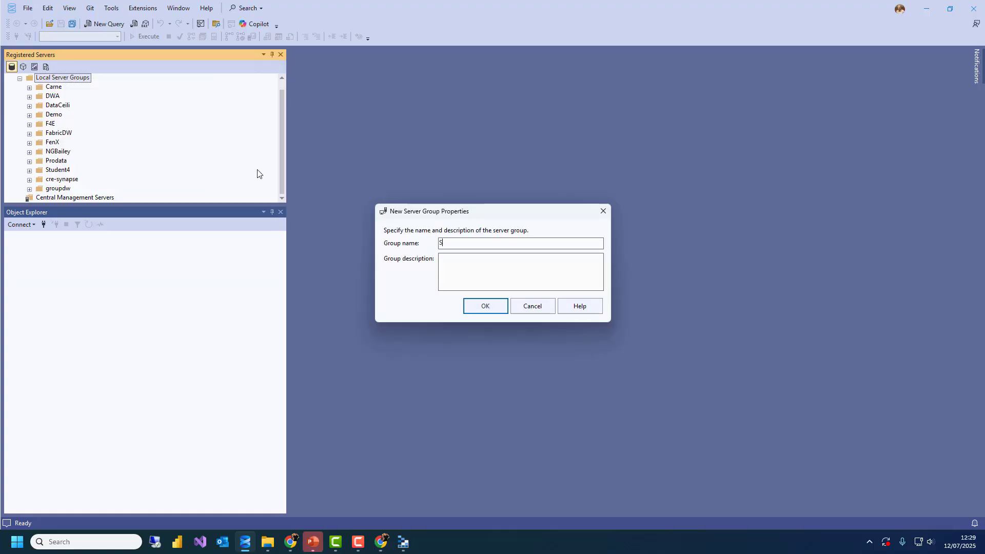
text(tudent1)
key(Return)
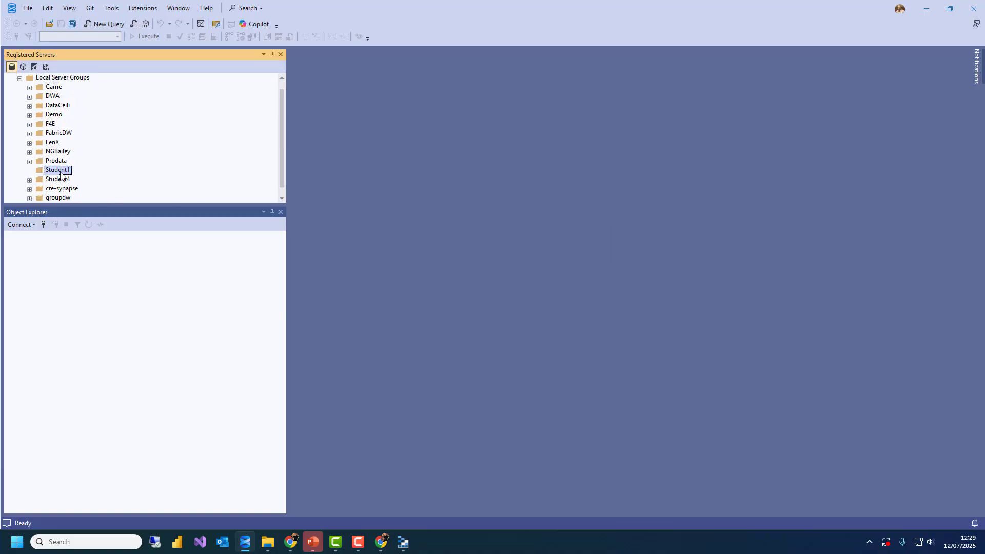
Register the pasted warehouse server in Student1 with Entra MFA, the student user name, and name Student1-Demo
right_click(61, 175)
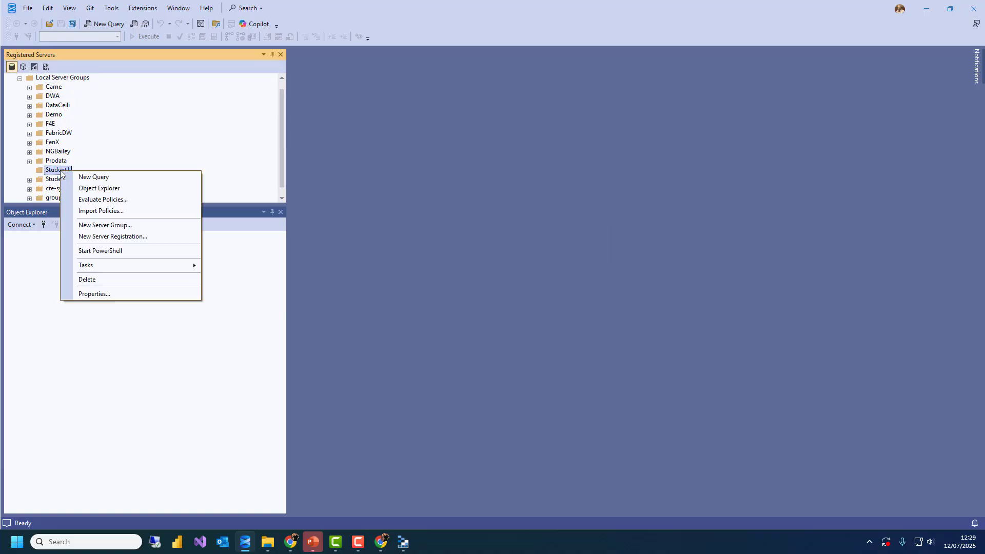
click(114, 236)
key(ctrl+v)
key(Tab)
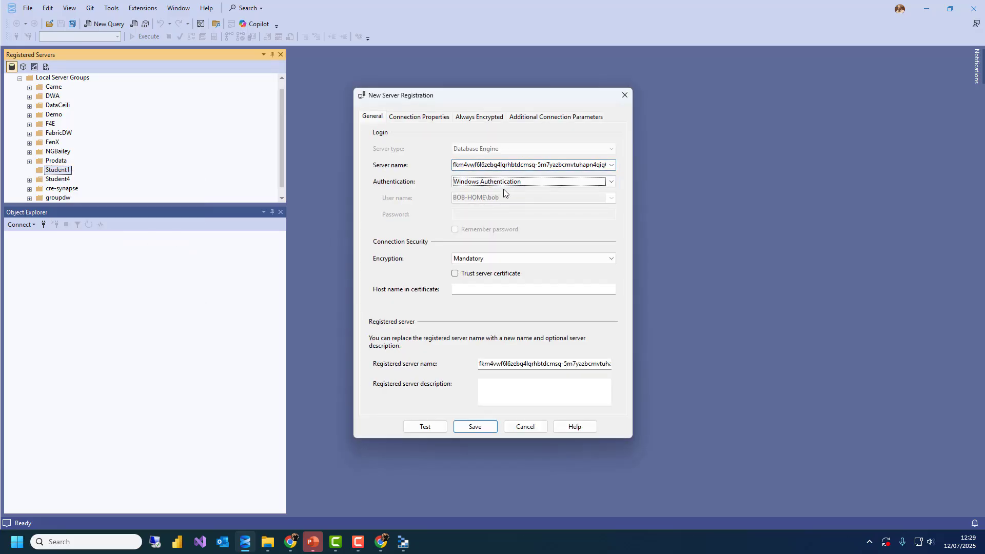
click(503, 187)
click(509, 206)
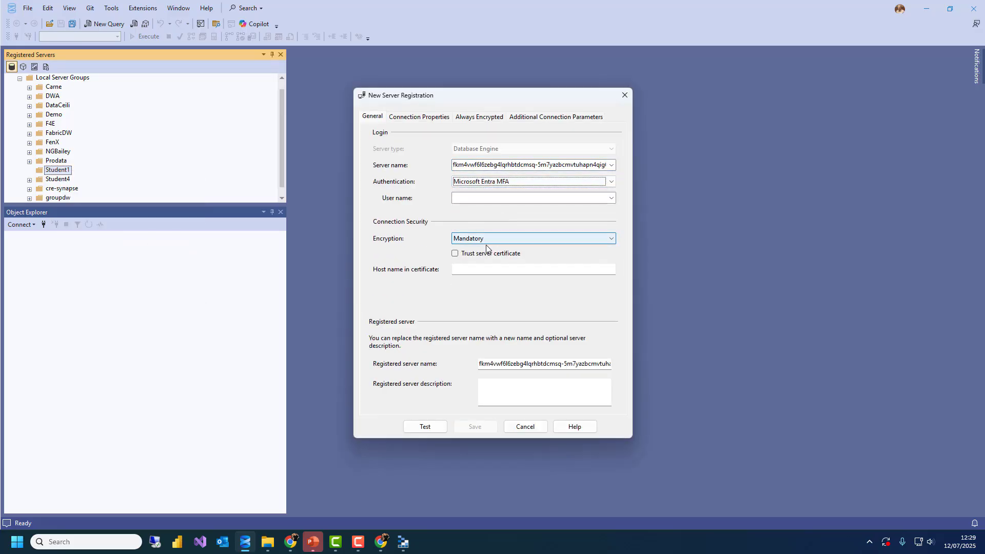
click(485, 197)
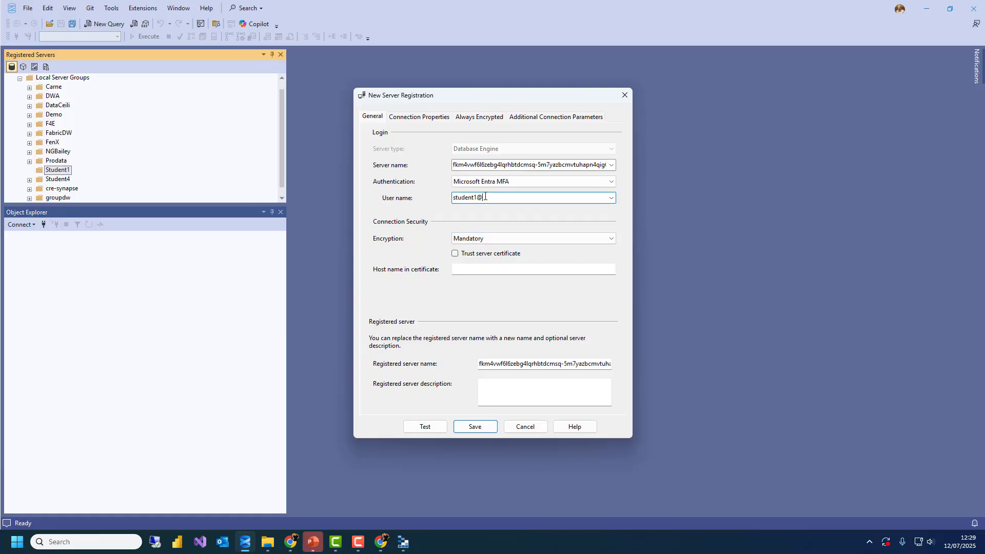
double_click(527, 363)
key(Delete)
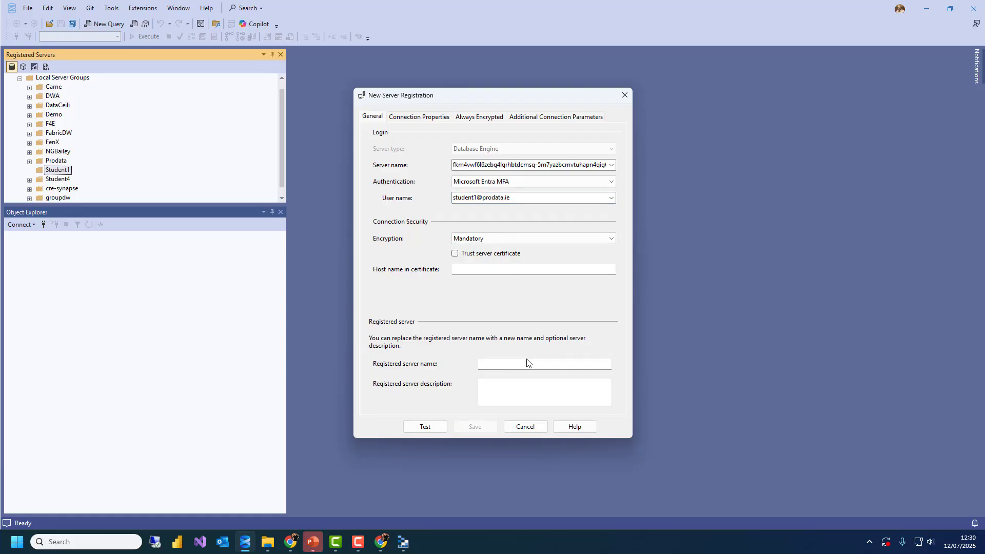
text(Student1-Demo)
Enable Trust server certificate and save the Student1-Demo registration
drag(447, 95, 414, 87)
click(388, 107)
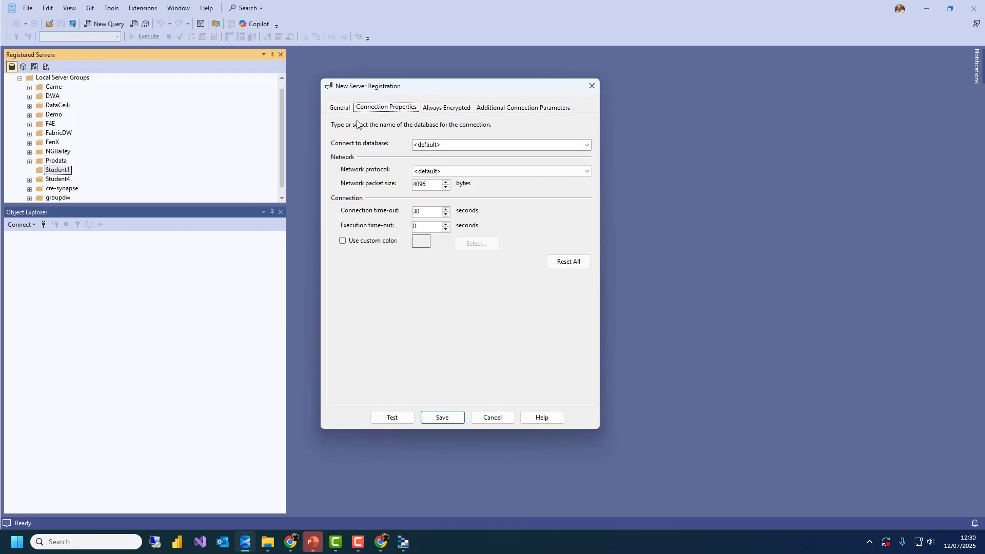
click(333, 109)
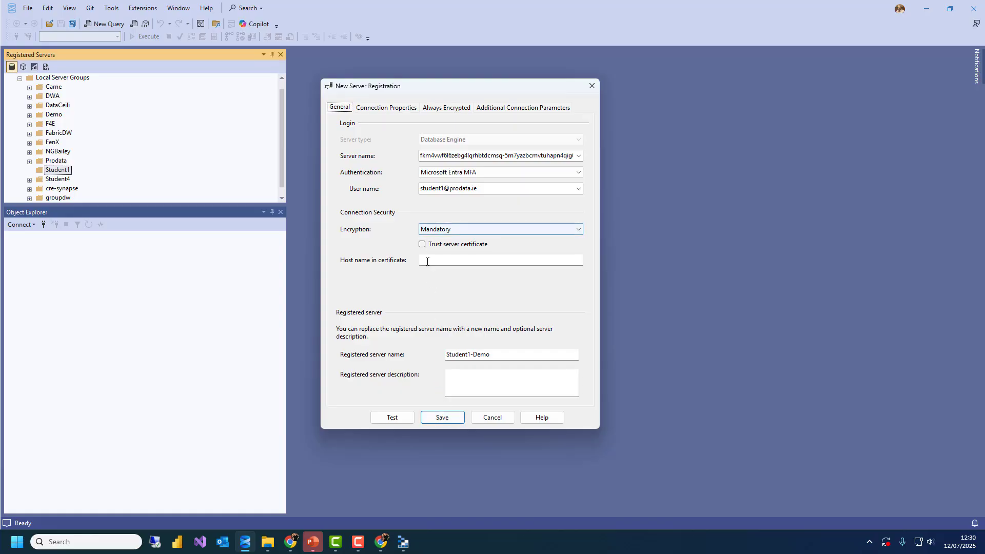
click(422, 244)
click(442, 416)
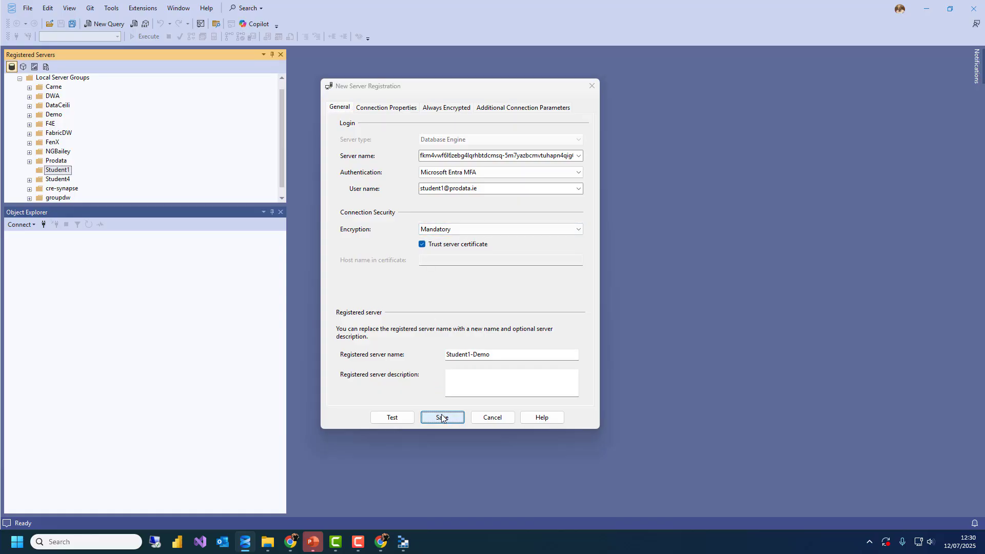
right_click(89, 179)
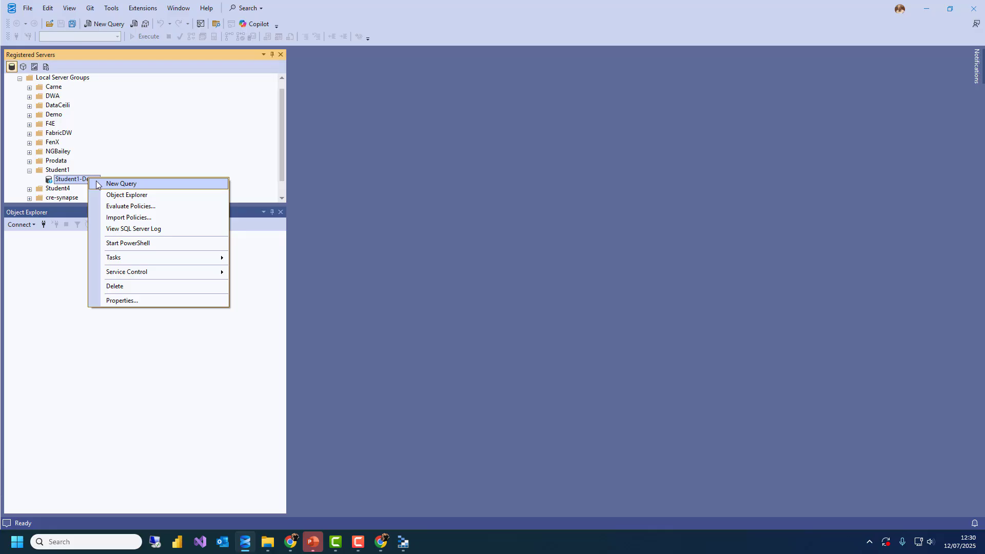
Open Student1-Demo in Object Explorer, expand its DW, LH and Meta databases, and select Meta
click(119, 194)
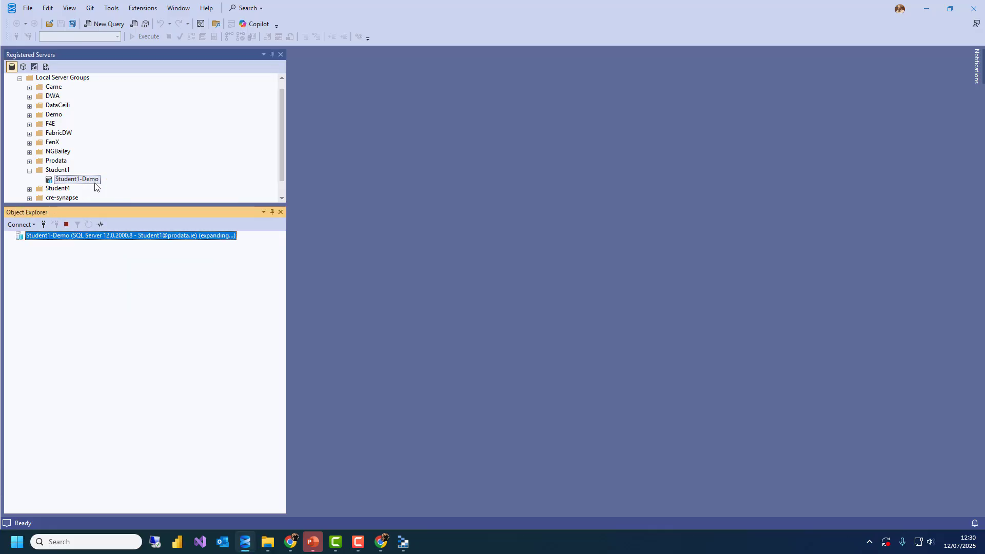
double_click(40, 246)
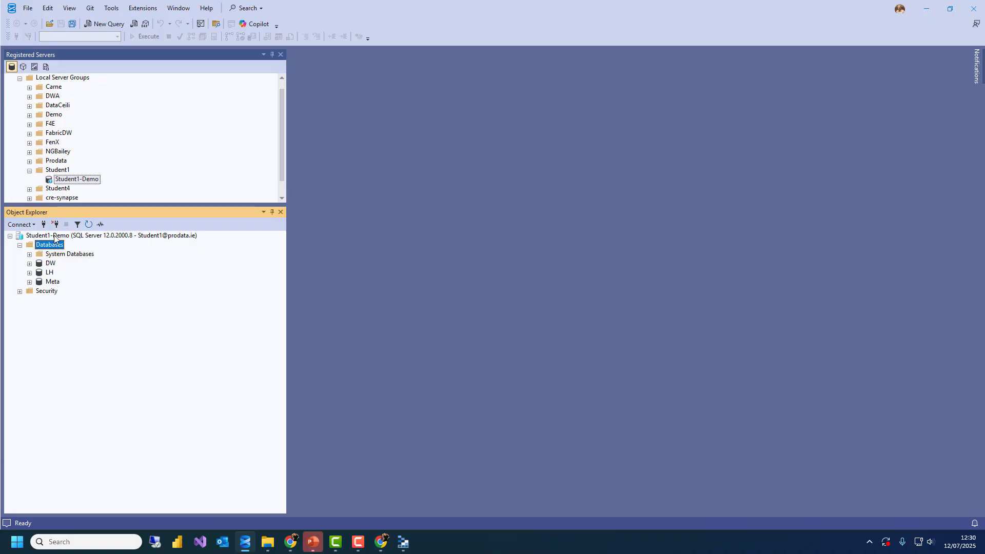
drag(110, 204, 114, 212)
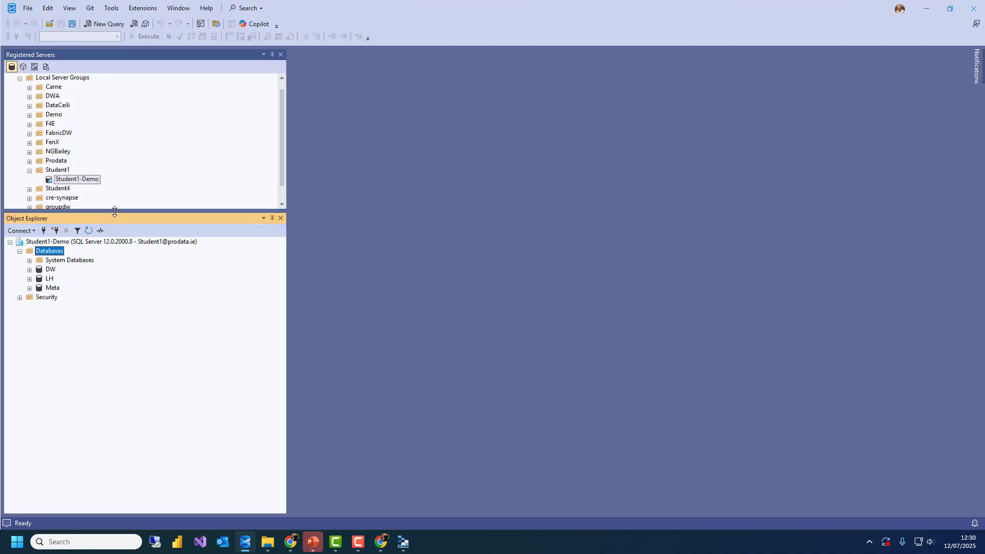
click(50, 290)
Return to the Student1 - Demo workspace in the browser and open the Meta SQL database
drag(355, 8, 390, 37)
click(382, 542)
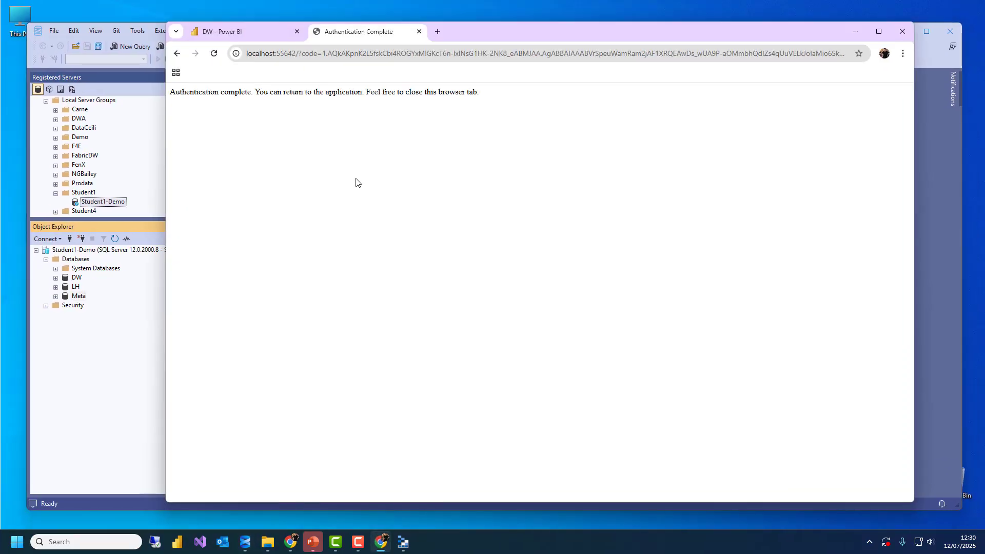
click(220, 32)
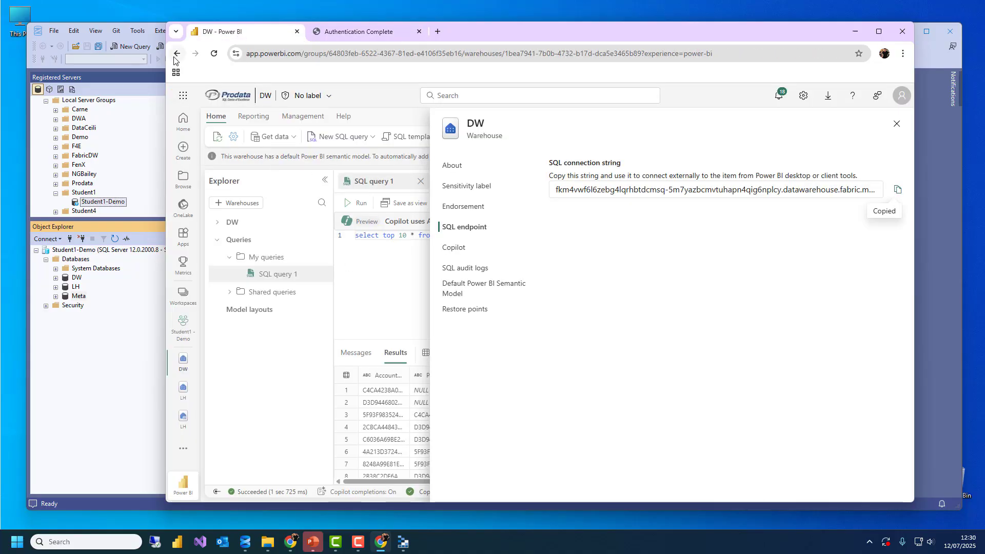
click(177, 53)
click(271, 370)
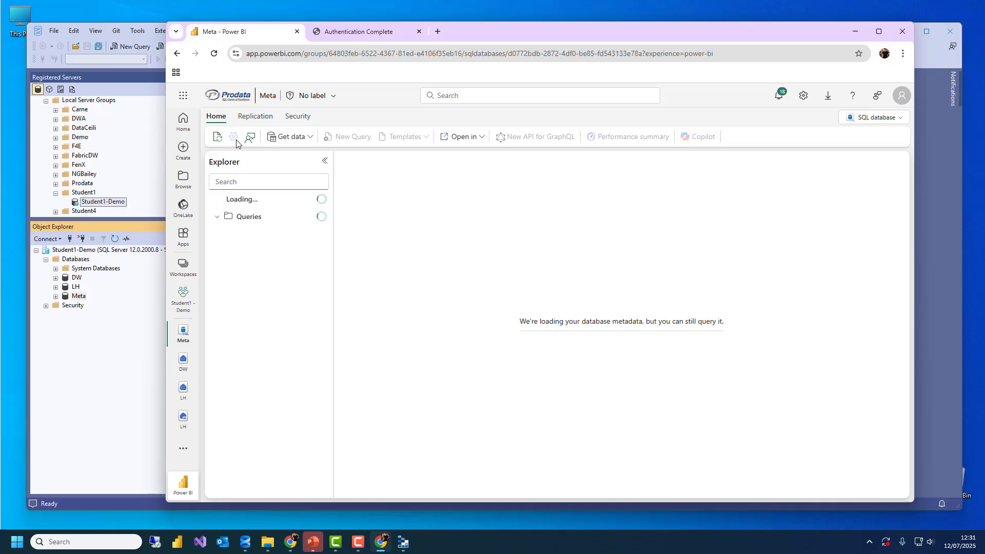
Show Meta's connection strings and select the Data Source server address in the ADO.NET string
click(233, 138)
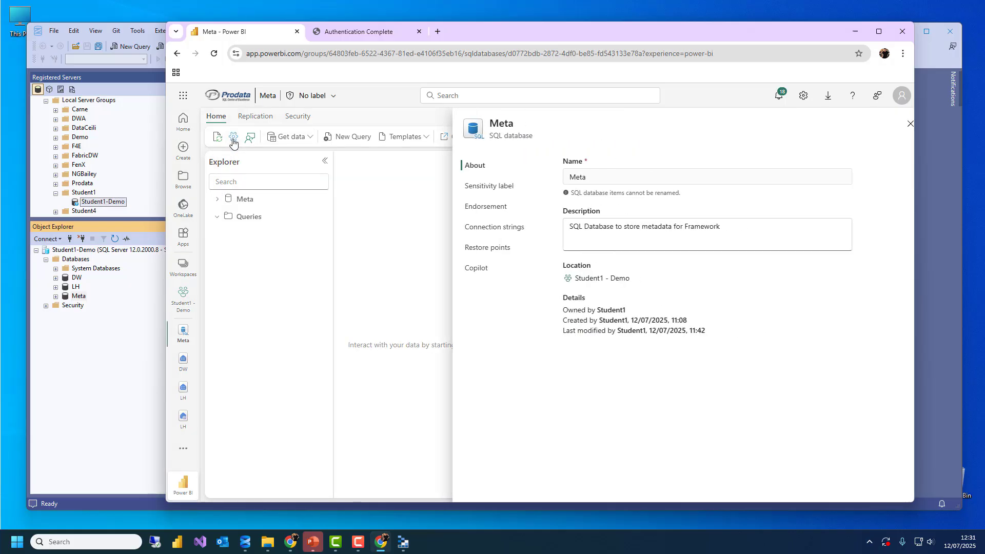
click(477, 227)
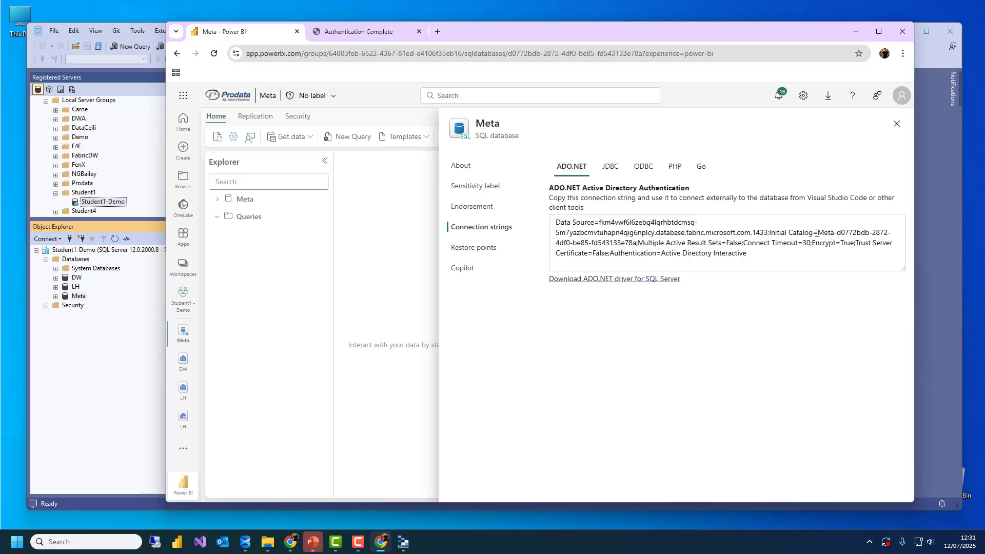
drag(817, 232, 631, 245)
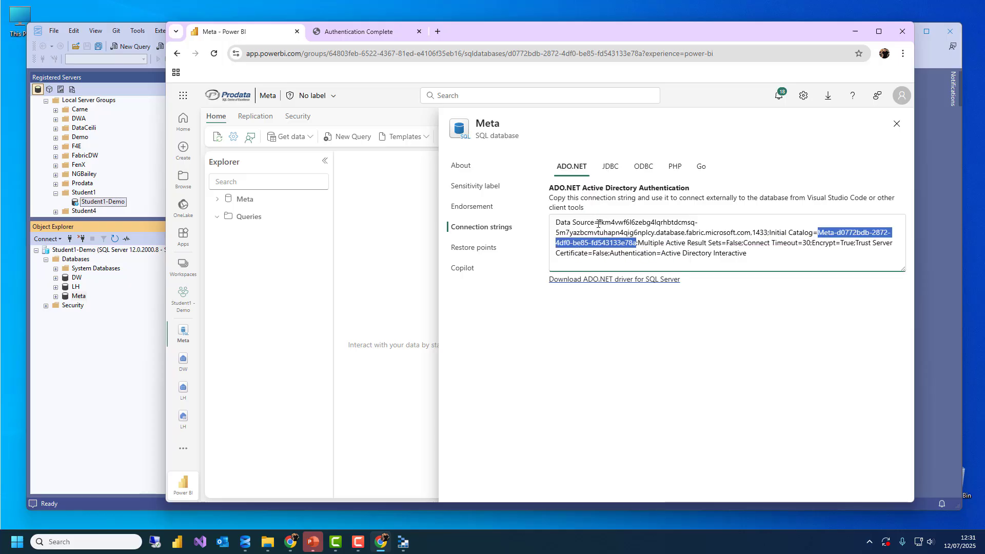
drag(598, 223, 751, 231)
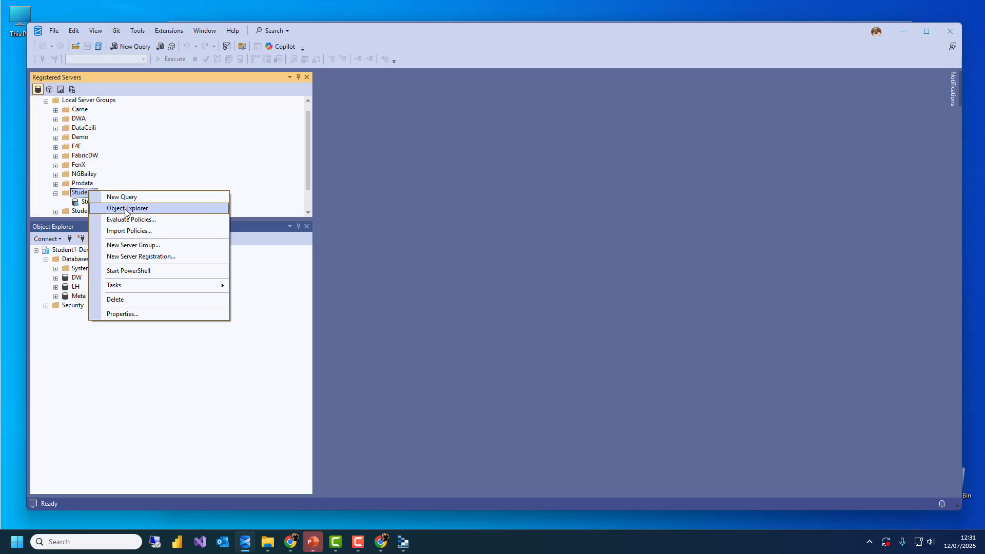
Start a Student1 registration for the pasted Meta server with Microsoft Entra MFA and the Student1 user
click(204, 255)
key(ctrl+v)
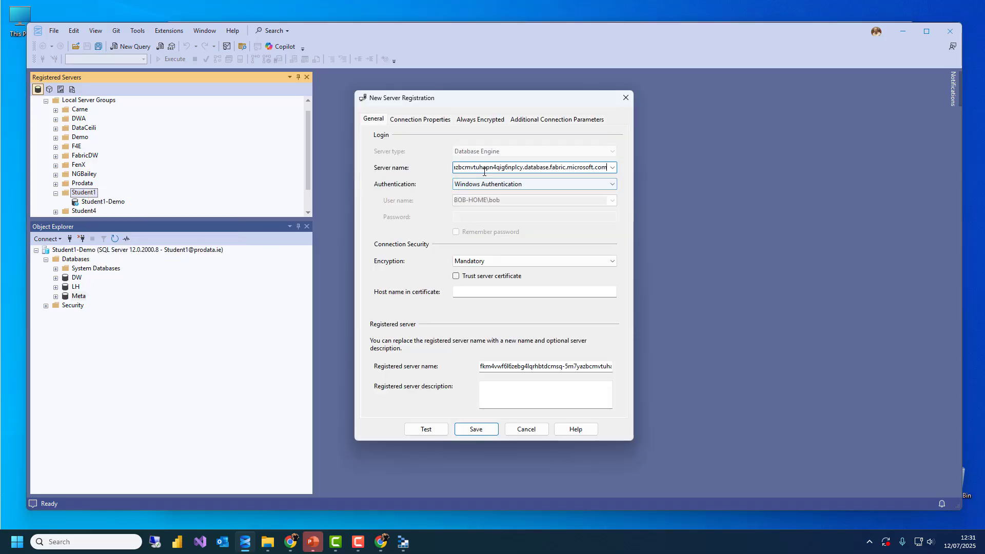
click(458, 185)
click(494, 212)
click(485, 203)
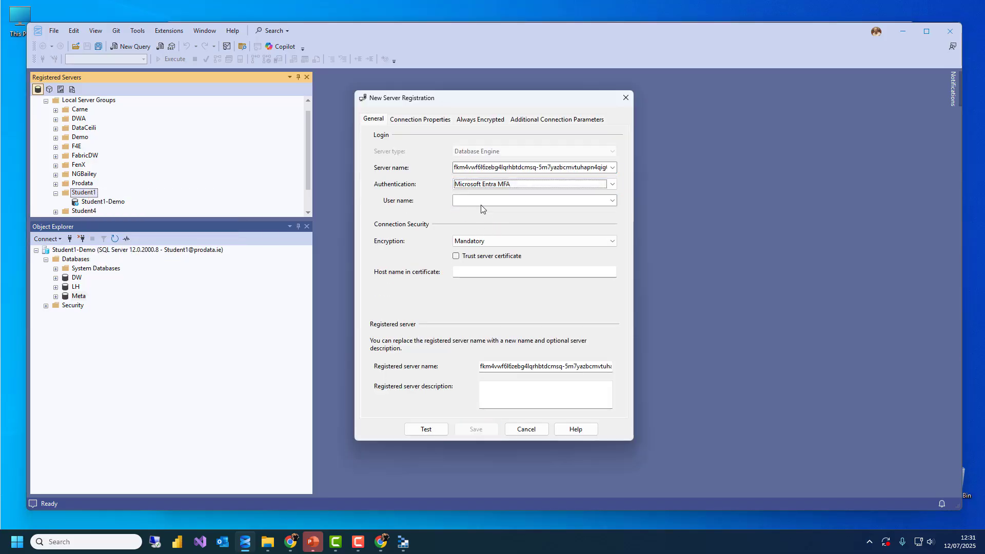
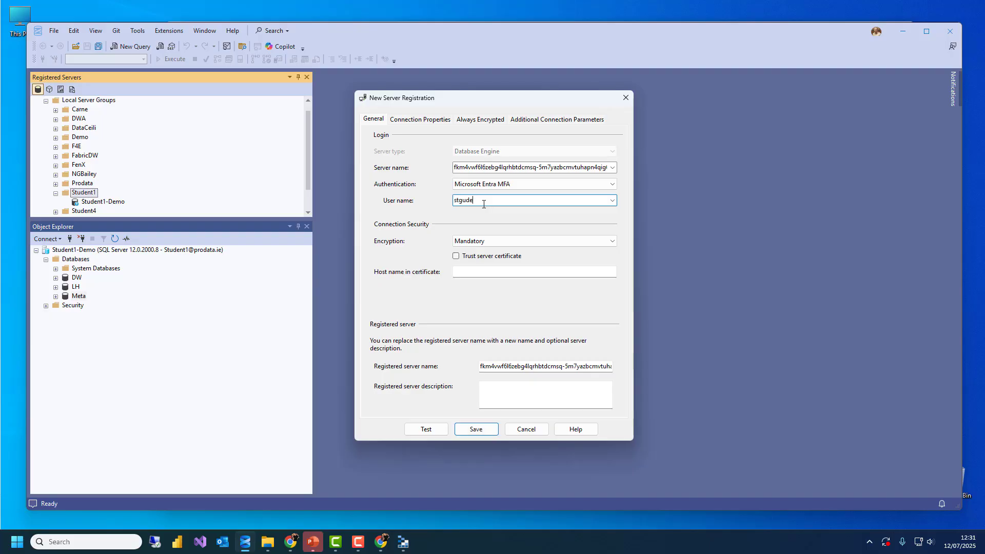
key(Tab)
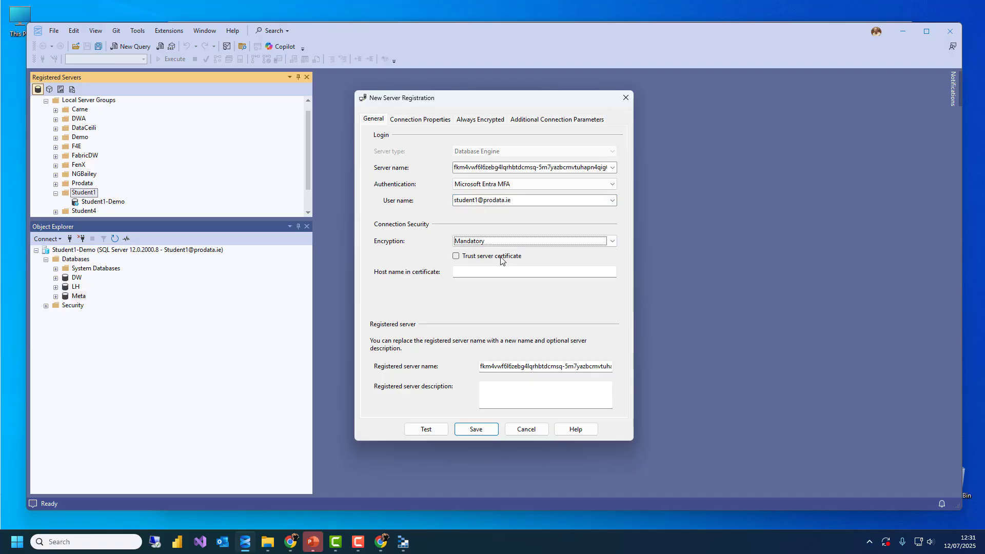
Trust the server certificate and name the registration Student1-Meta (SQL Database)
click(496, 257)
double_click(524, 364)
text(S)
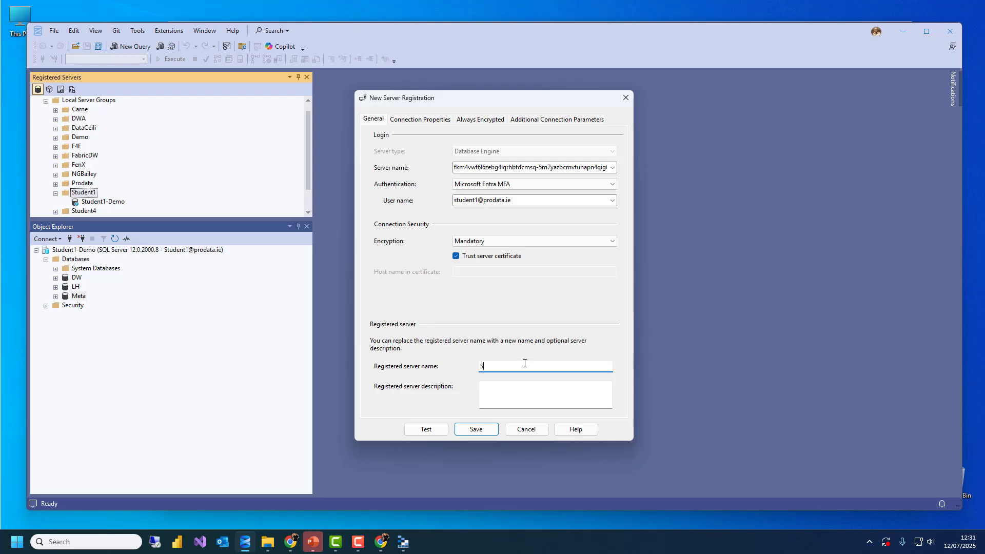
text(tudent1-Meta)
key(Tab)
click(545, 364)
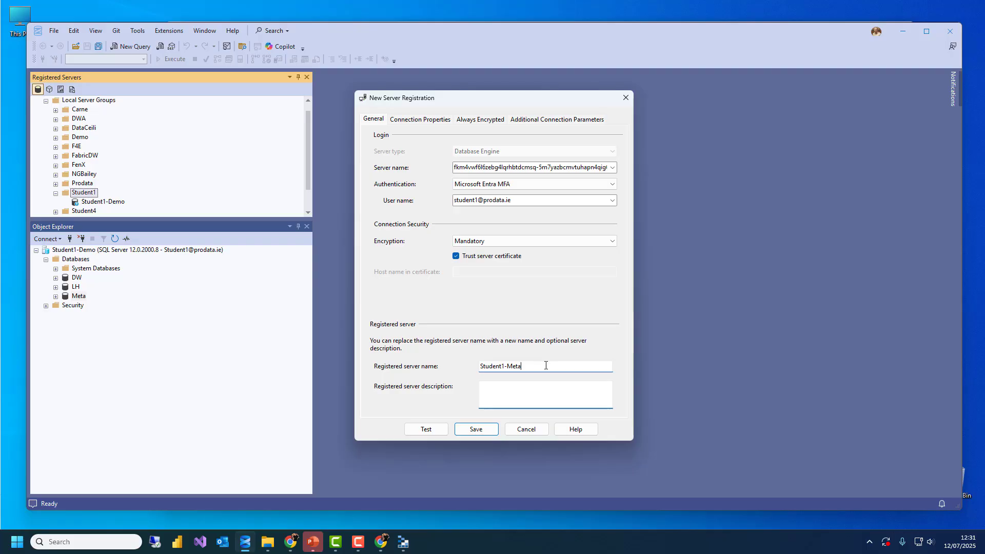
text((SQL Database)
click(416, 121)
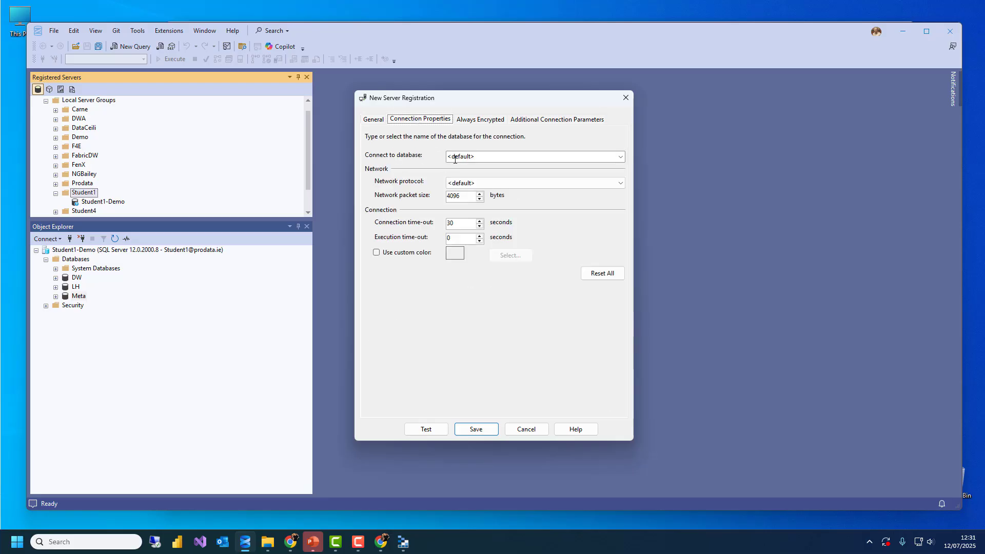
Set Connect to database to Meta-d0772bdb-2872-4df0-be85-fd543133e78a from the Fabric connection string, then save
click(381, 541)
click(814, 242)
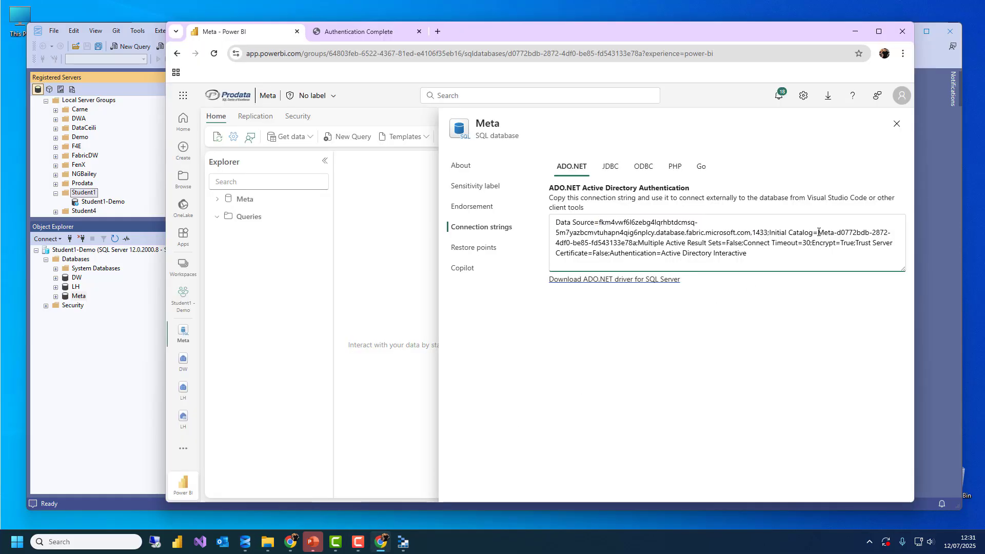
drag(819, 232, 637, 241)
key(ctrl+c)
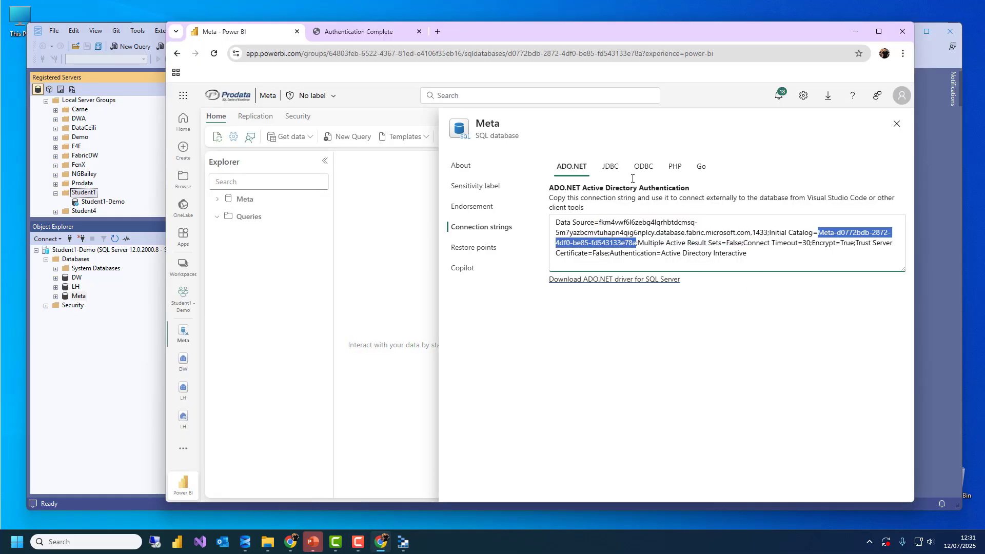
drag(460, 35, 454, 347)
click(482, 155)
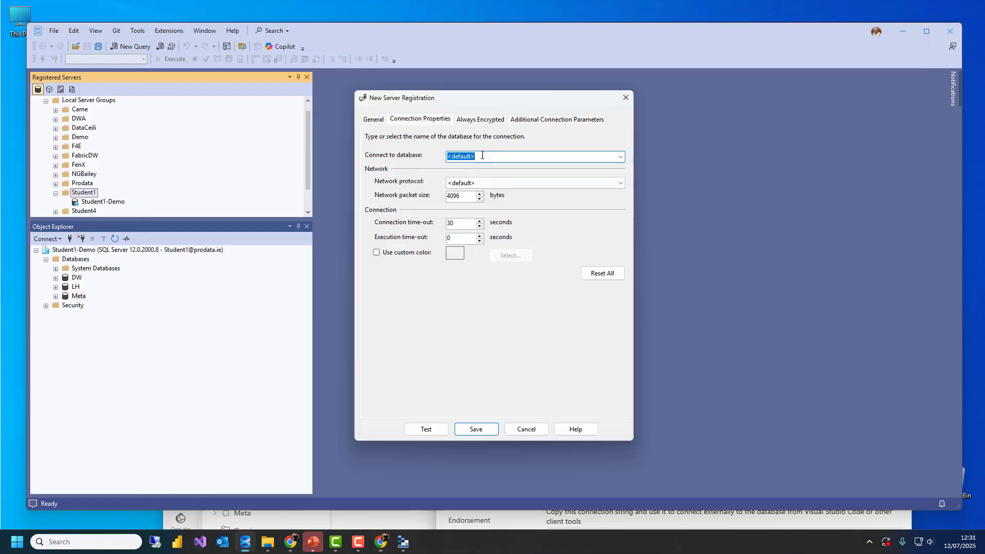
key(ctrl+v)
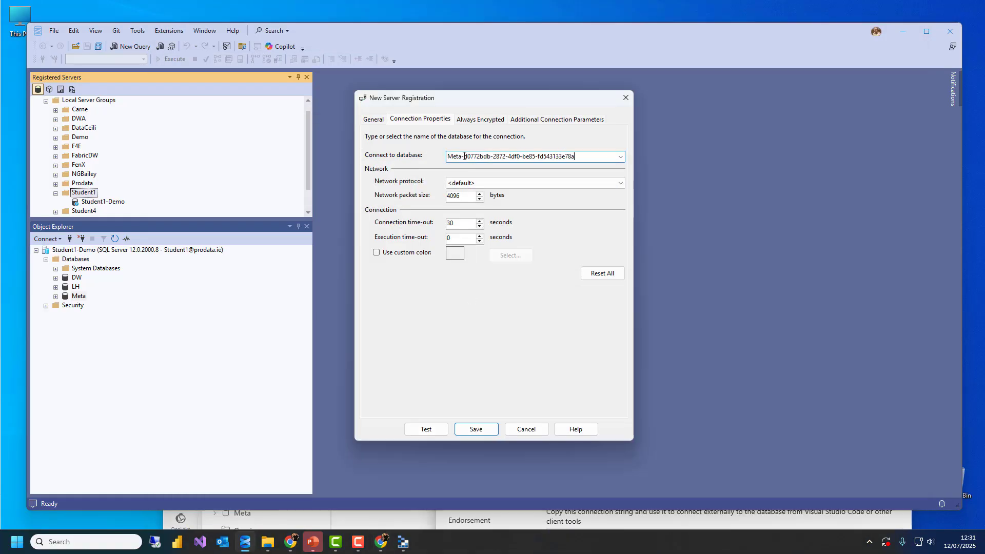
drag(463, 156, 585, 155)
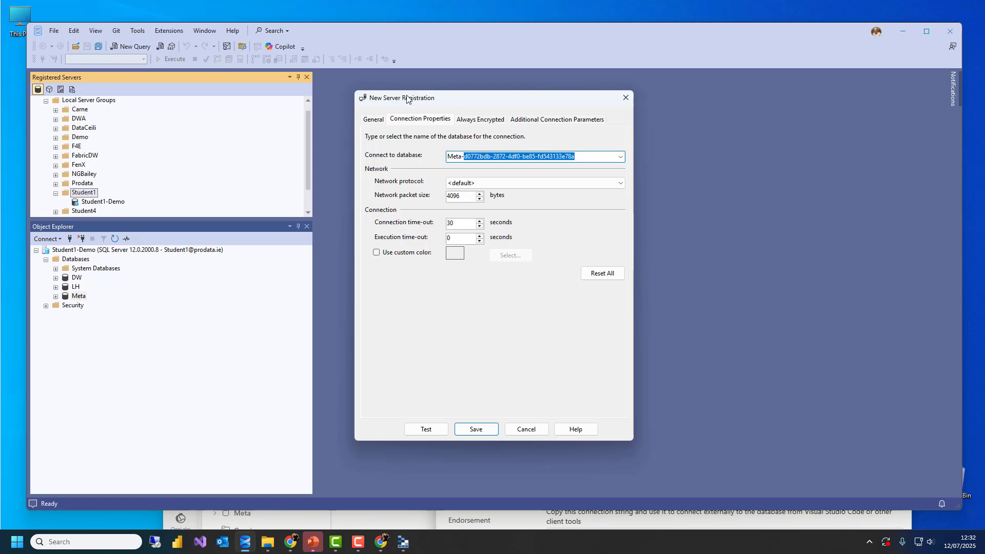
drag(407, 98, 391, 92)
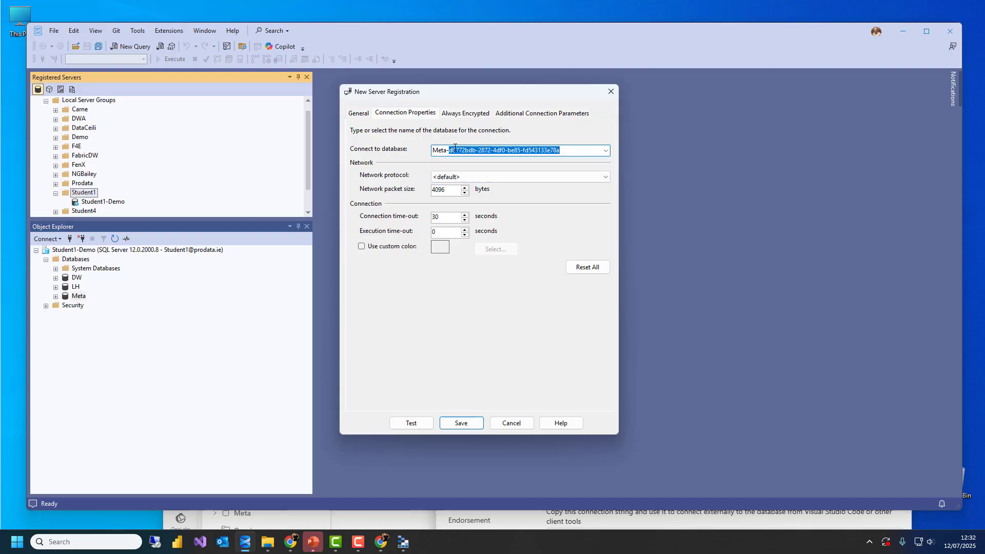
drag(576, 152, 427, 151)
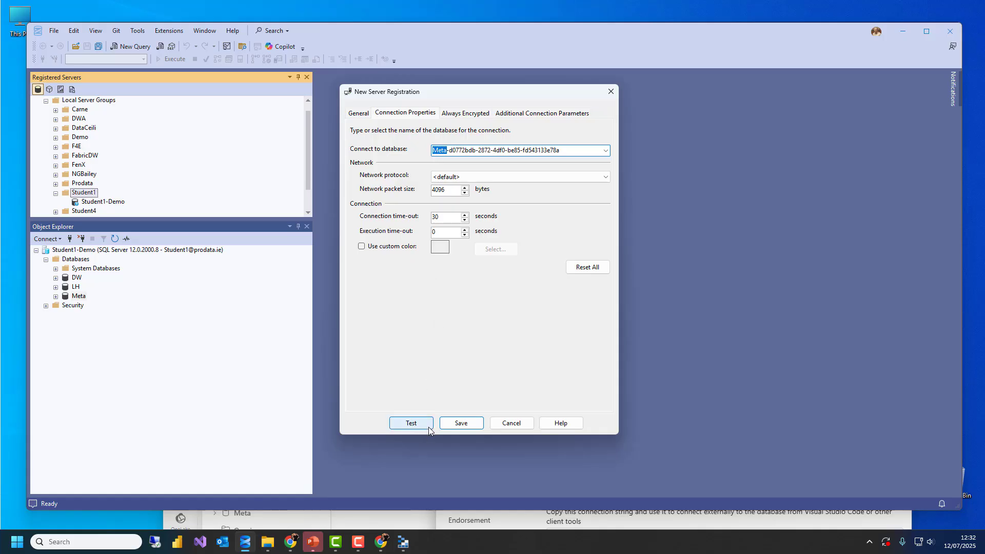
click(461, 422)
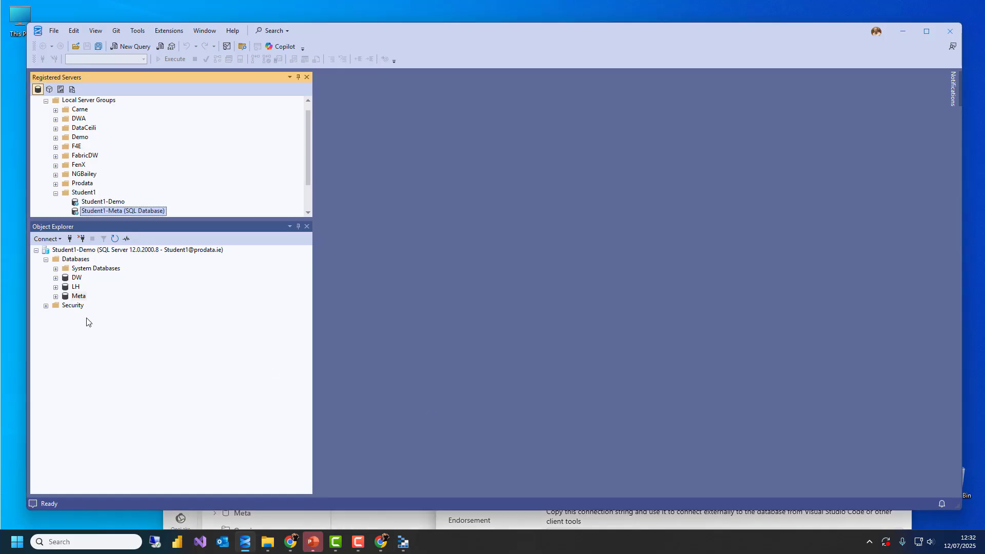
Connect Student1-Meta in Object Explorer, signing in with the Student1 account
right_click(135, 214)
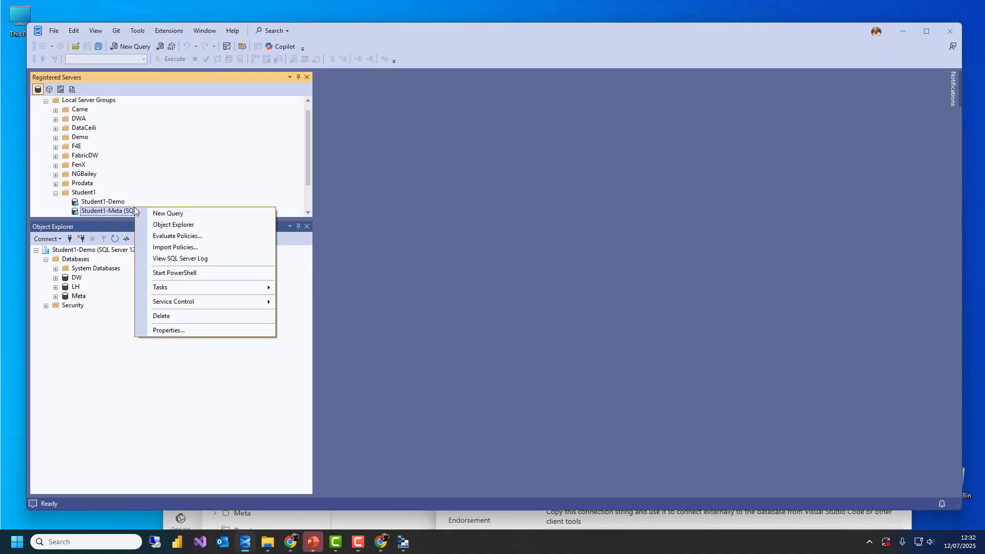
click(162, 224)
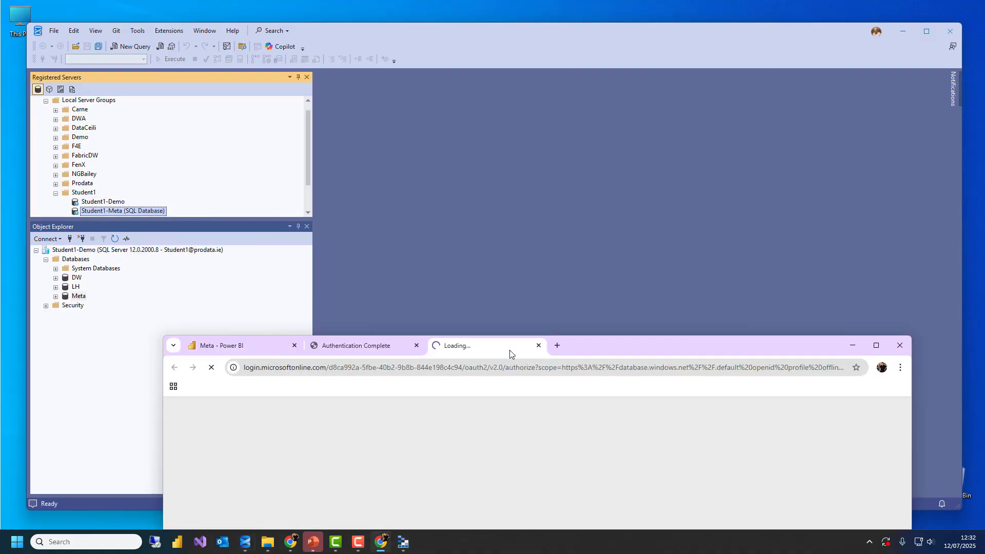
drag(580, 340, 585, 156)
click(515, 363)
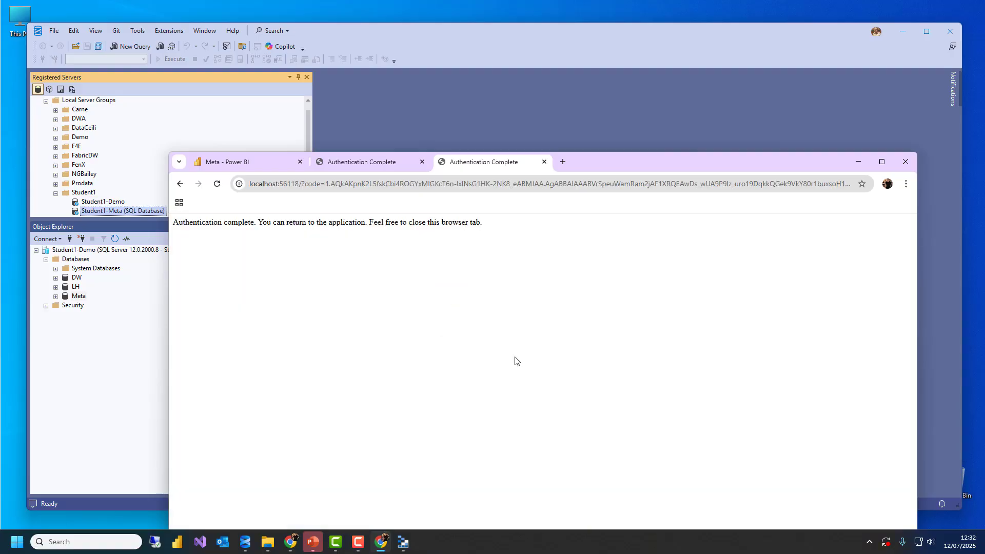
click(858, 161)
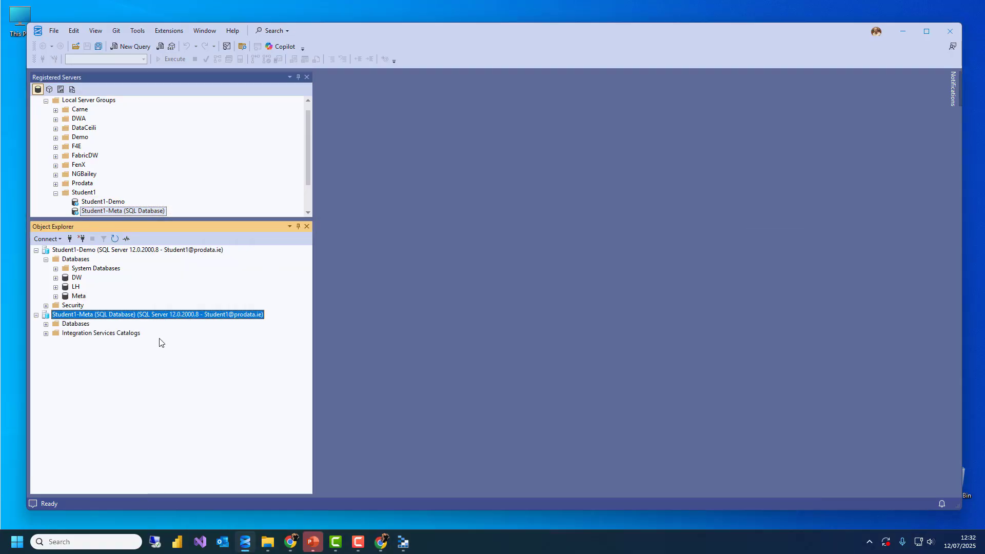
Expand Databases and the Meta database, dismissing the EXECUTE AS error from Database Diagrams
double_click(74, 323)
double_click(99, 342)
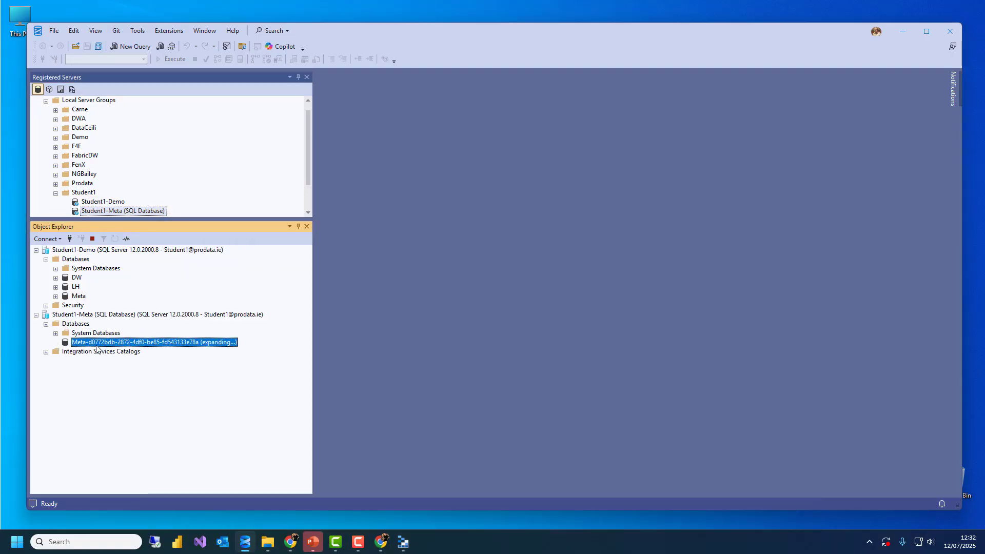
drag(172, 218, 177, 155)
double_click(108, 288)
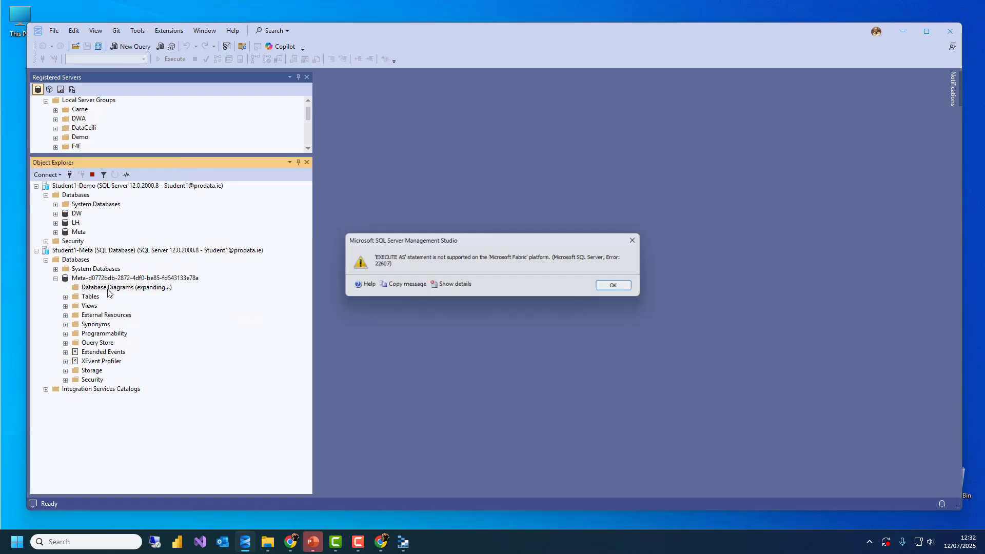
click(619, 287)
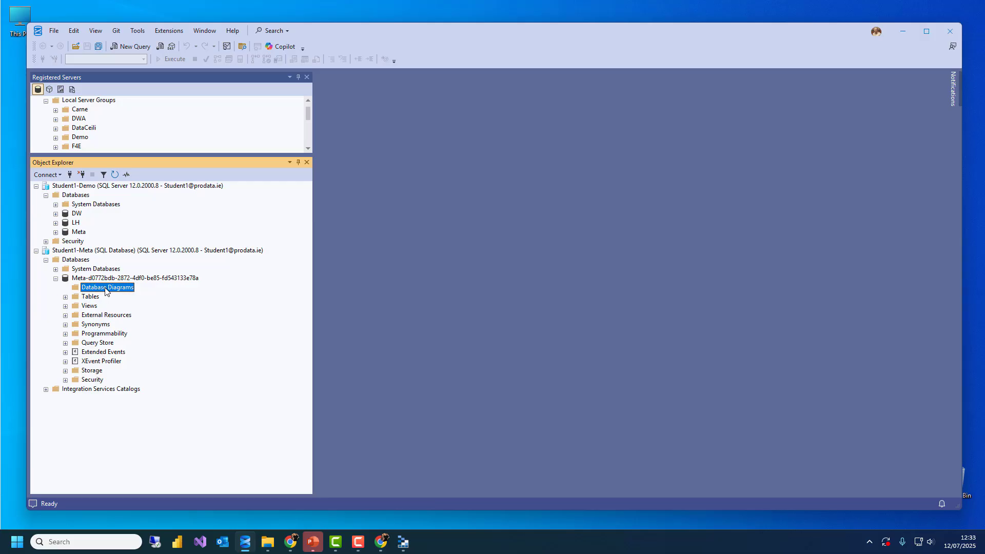
Expand Tables and review config.cdcSqlTables' properties, including its permissions
double_click(91, 297)
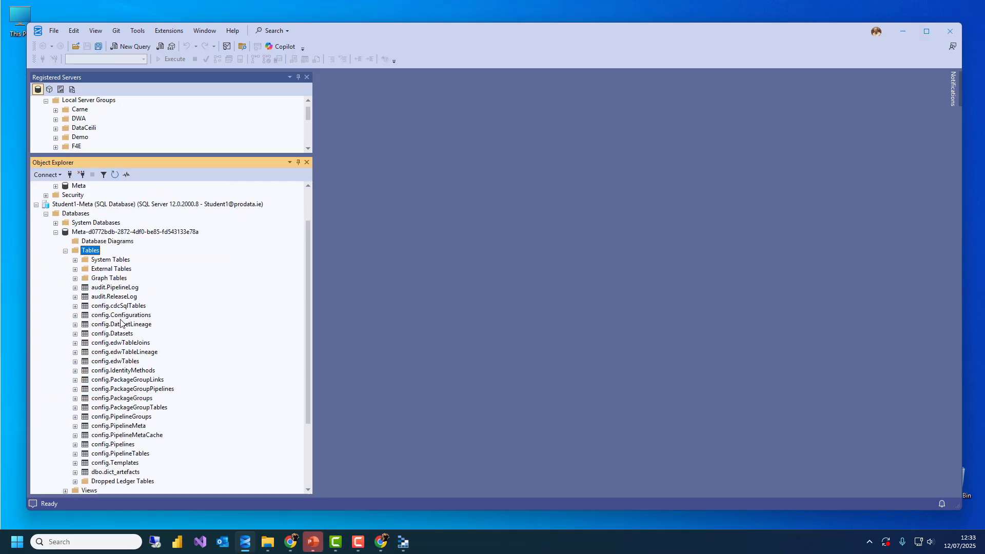
click(129, 305)
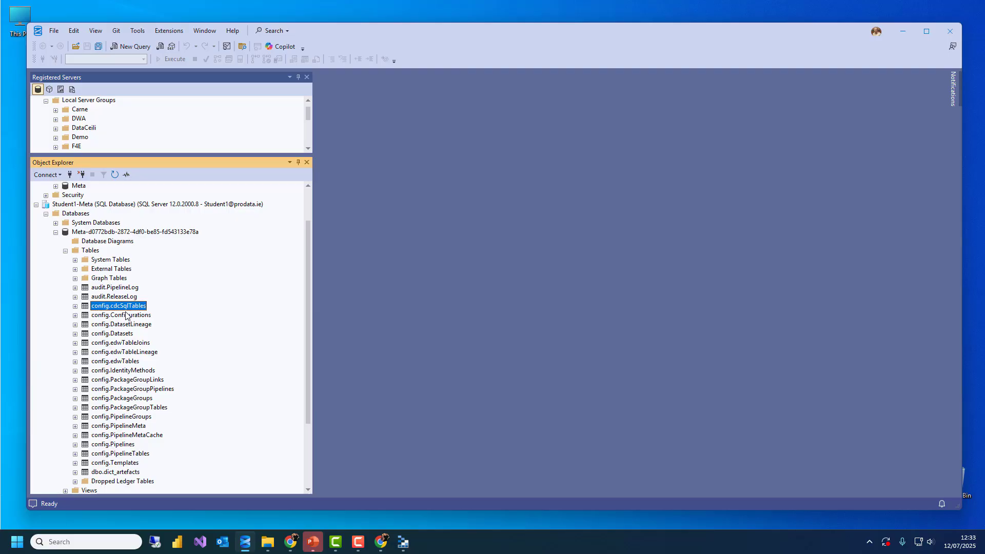
right_click(126, 308)
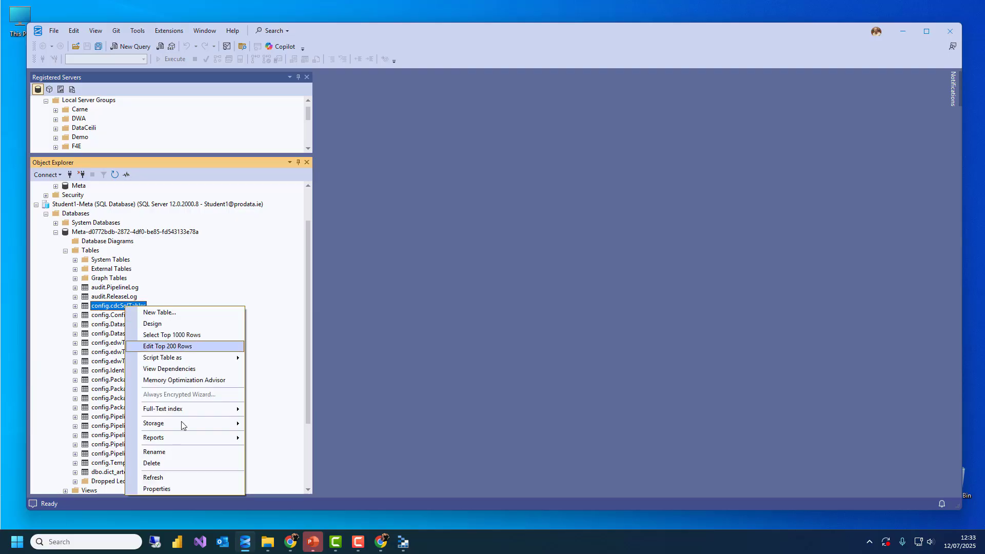
click(154, 489)
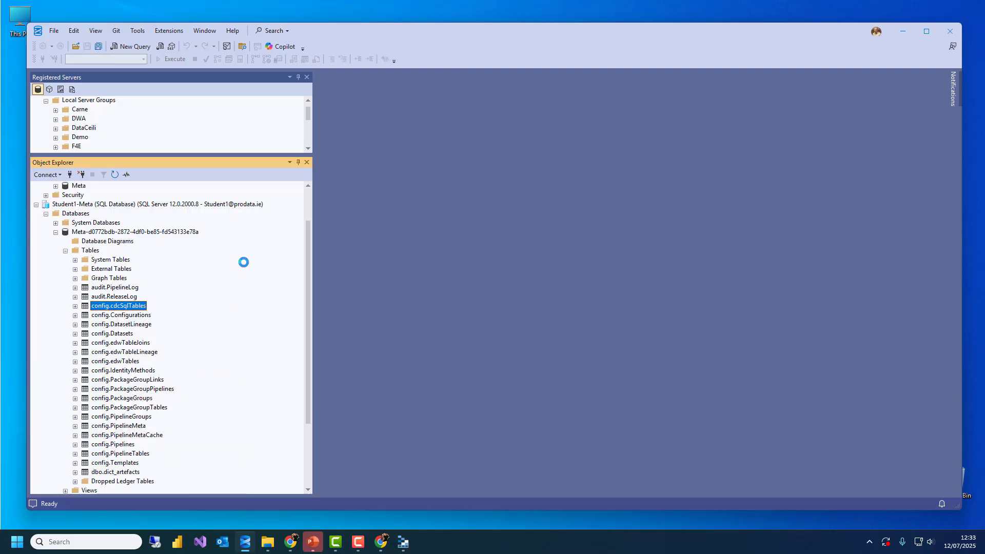
click(354, 135)
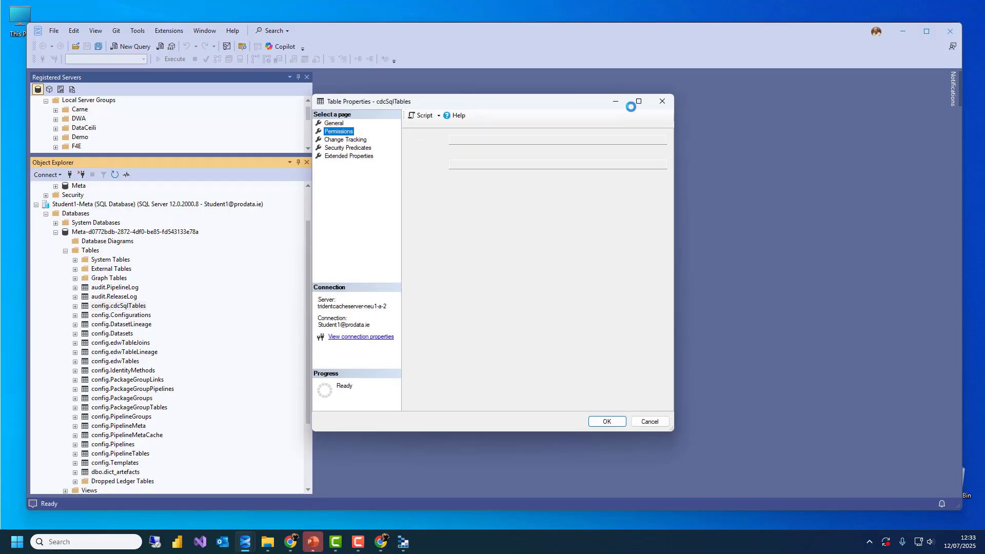
click(661, 101)
View config.cdcSqlTables' top 200 rows and column design, then close both tabs
right_click(115, 307)
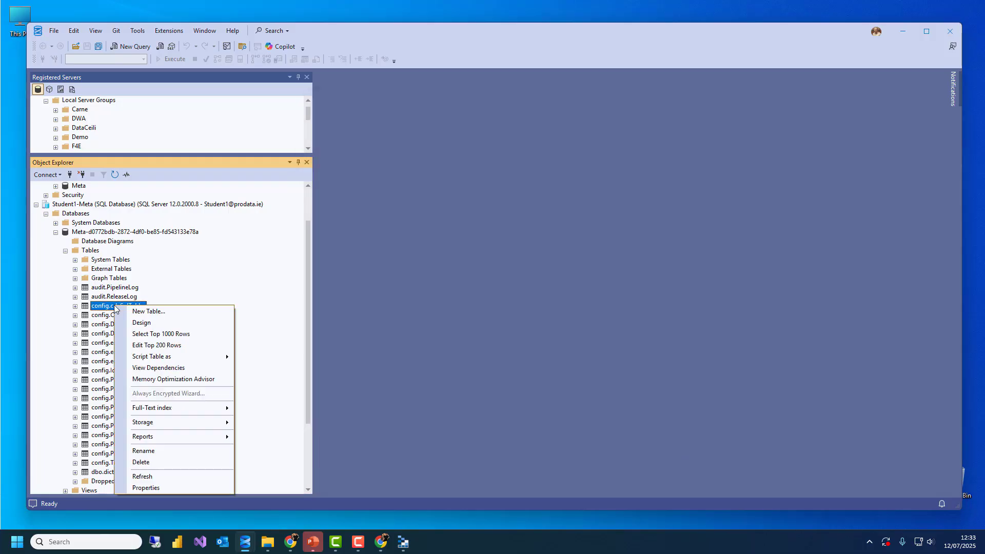
click(156, 345)
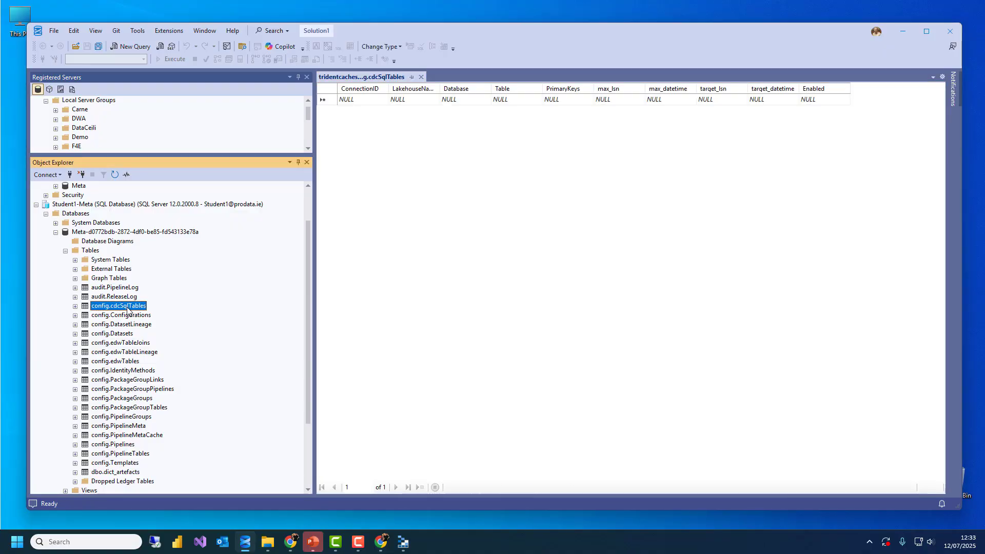
right_click(127, 307)
click(154, 324)
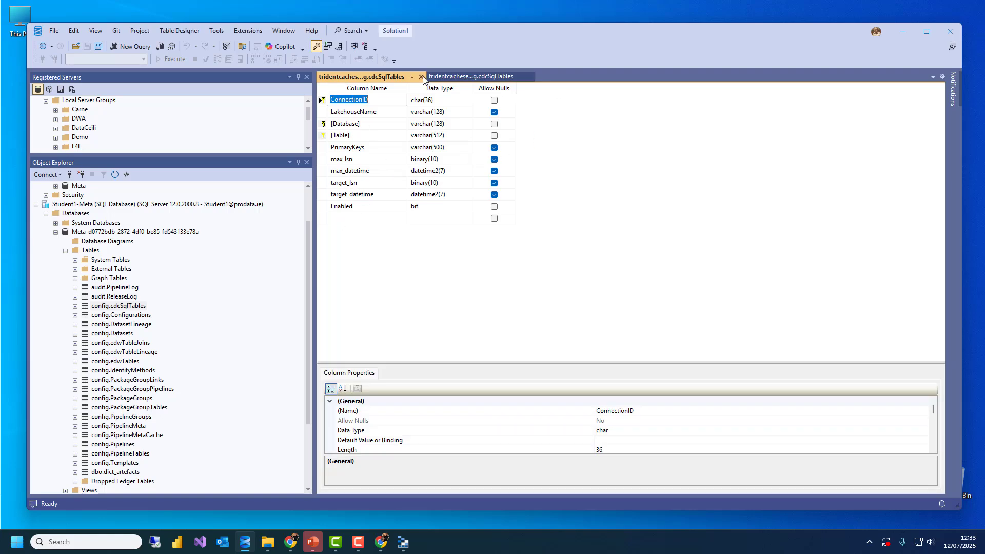
click(421, 77)
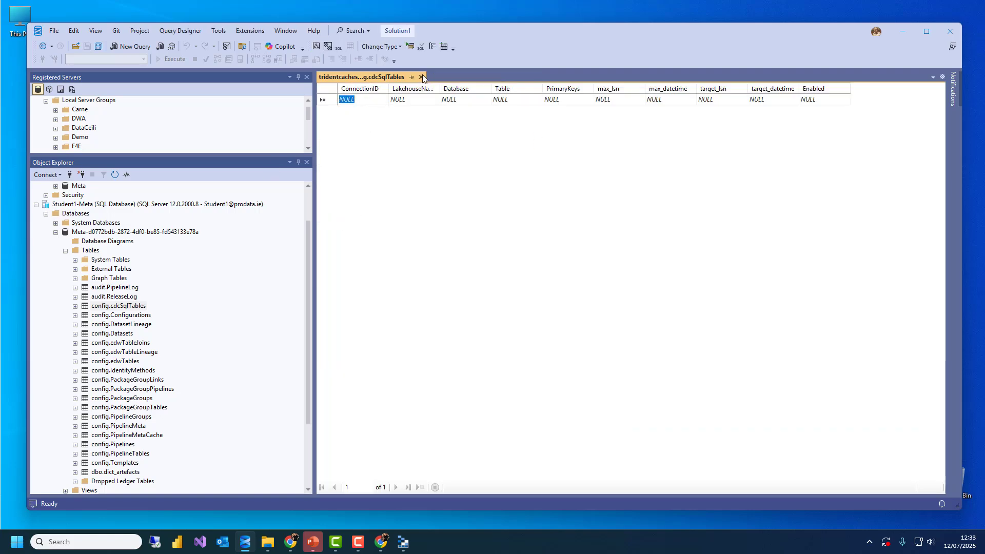
click(421, 77)
Collapse and re-expand the Meta database, and briefly expand Student1-Demo's Meta database
double_click(134, 231)
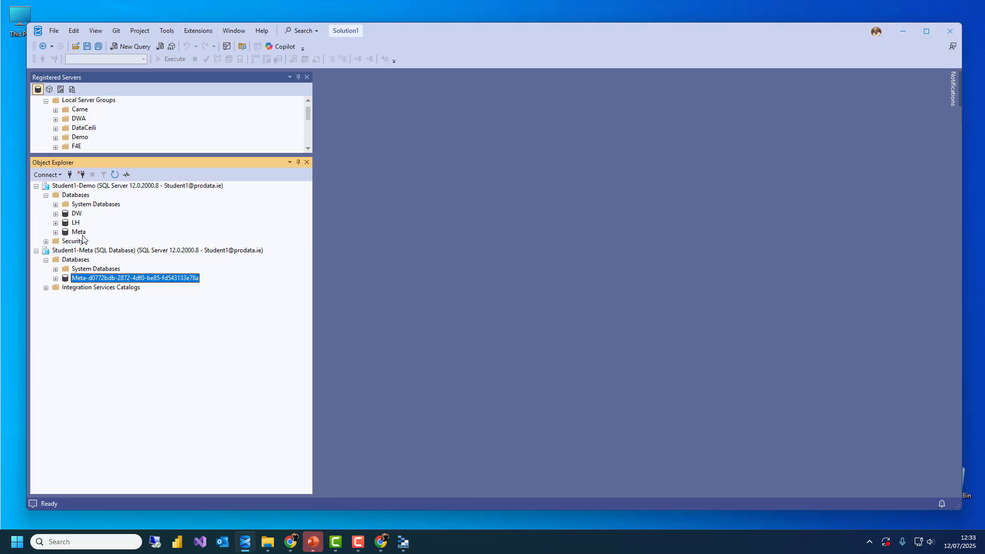
double_click(115, 278)
scroll(106, 293, up, 2)
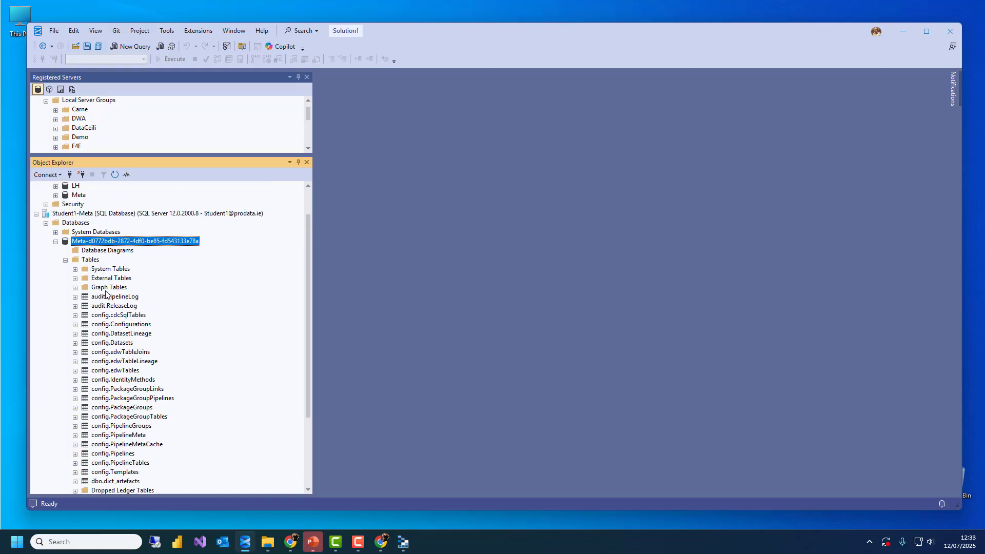
scroll(82, 223, up, 2)
click(79, 232)
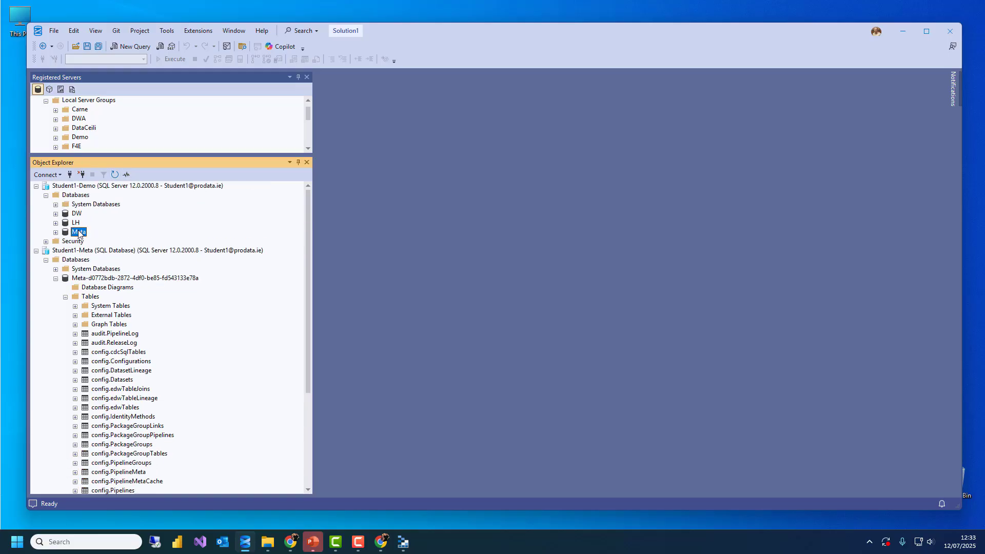
double_click(79, 232)
double_click(79, 232)
Enable a blue custom colour in Student1-Meta's registration connection properties and save
drag(103, 152, 113, 193)
right_click(94, 146)
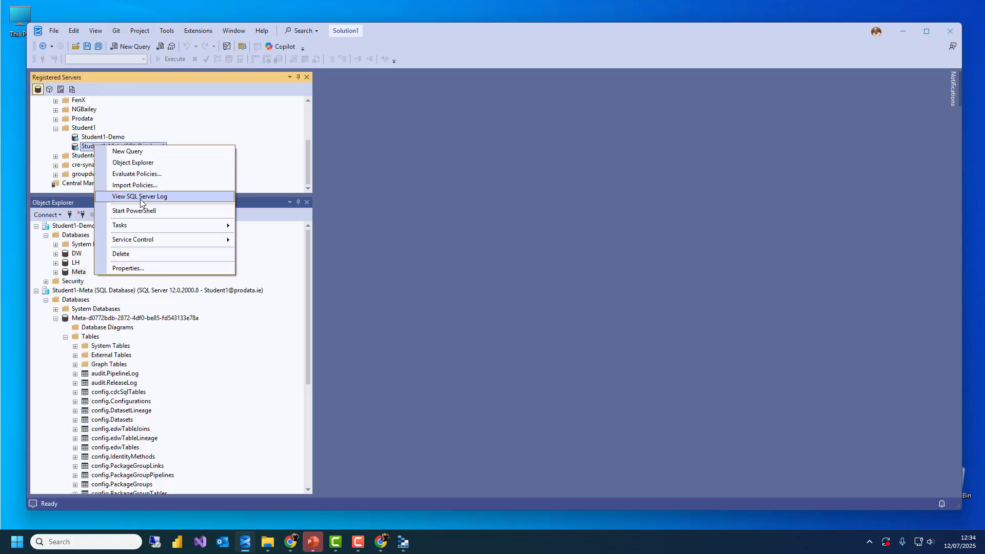
click(123, 268)
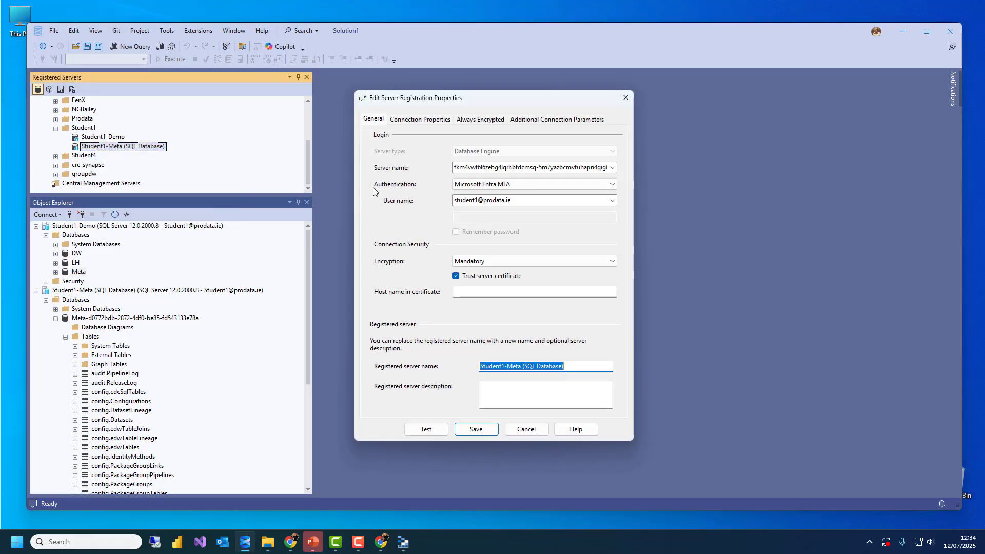
click(424, 120)
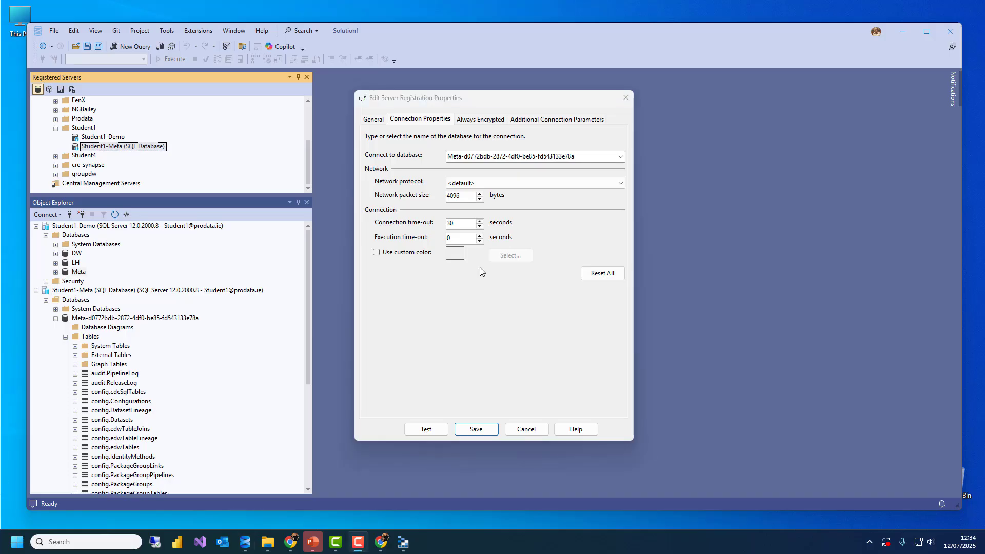
click(388, 254)
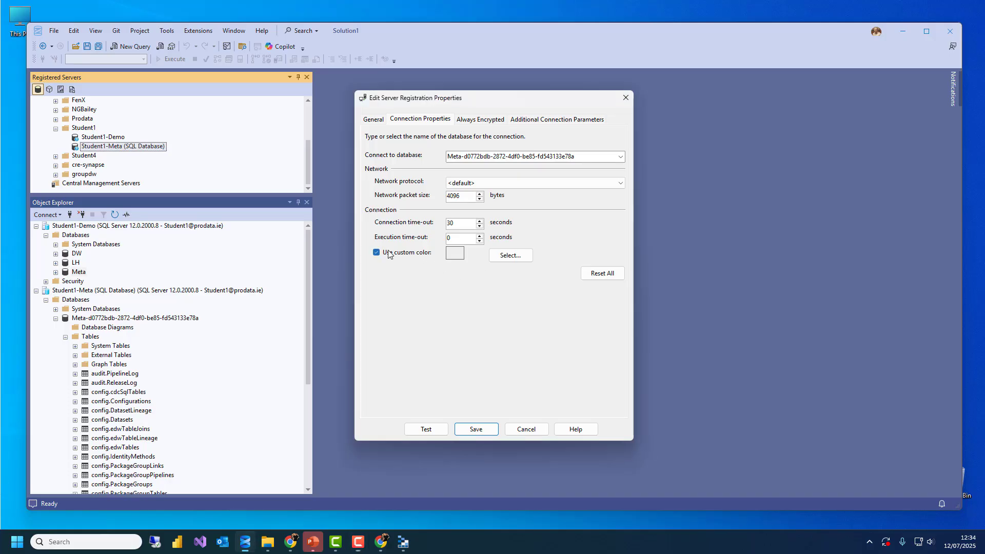
click(493, 257)
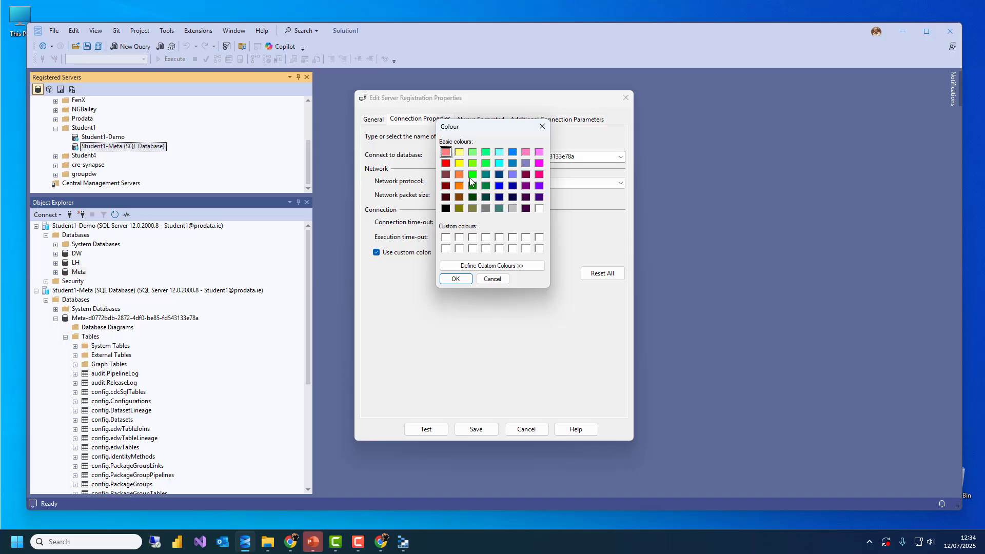
click(499, 185)
click(460, 280)
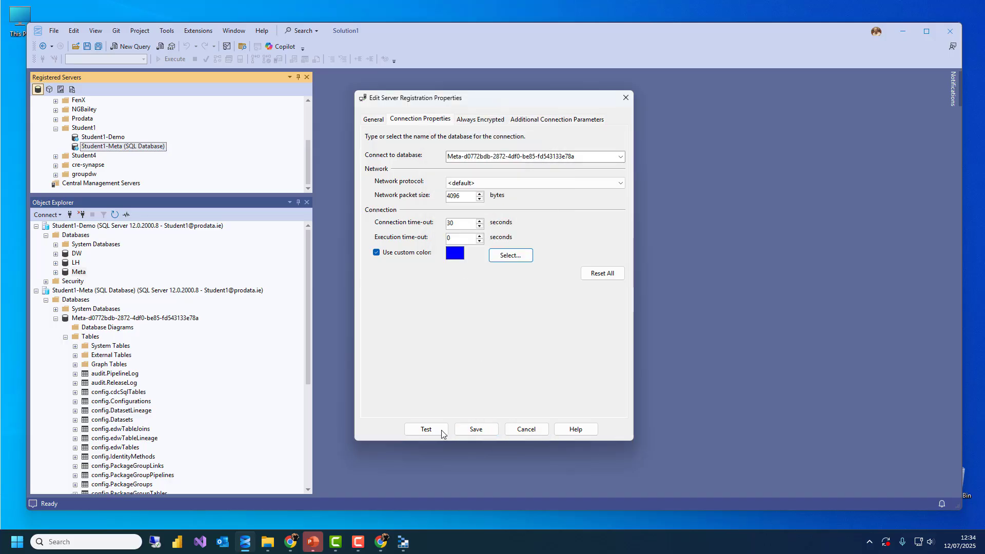
click(473, 430)
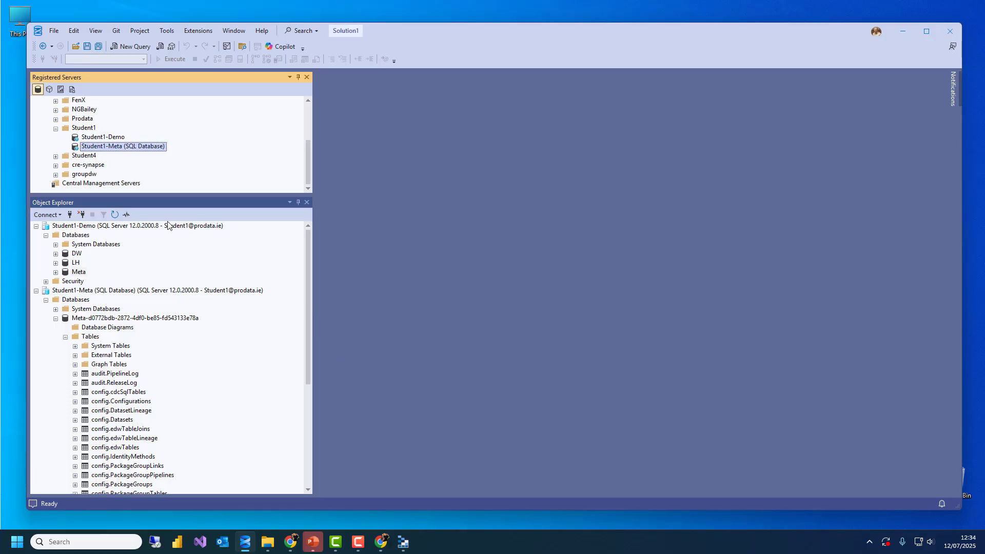
Disconnect and reconnect Student1-Meta, then start a new query against it
right_click(131, 150)
right_click(83, 290)
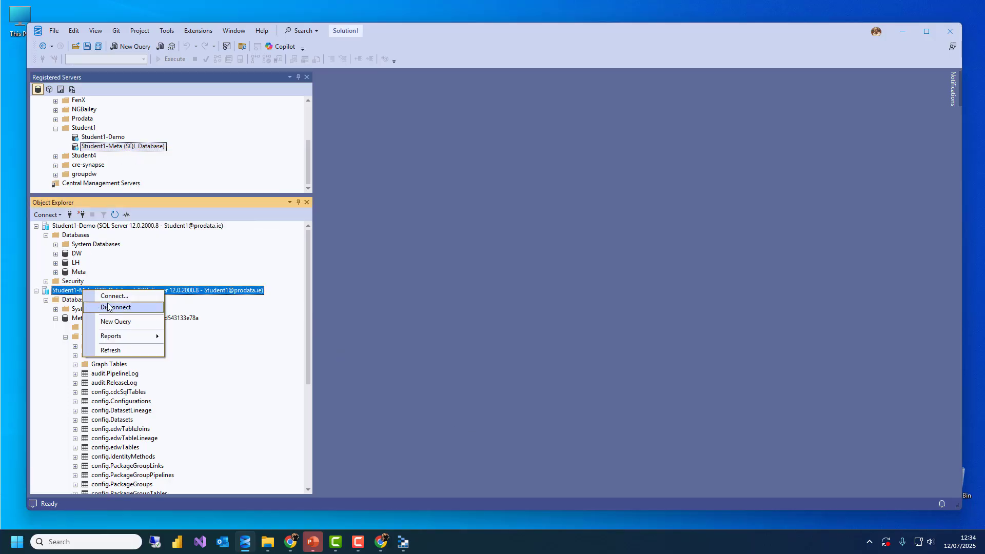
click(108, 306)
right_click(130, 146)
click(174, 164)
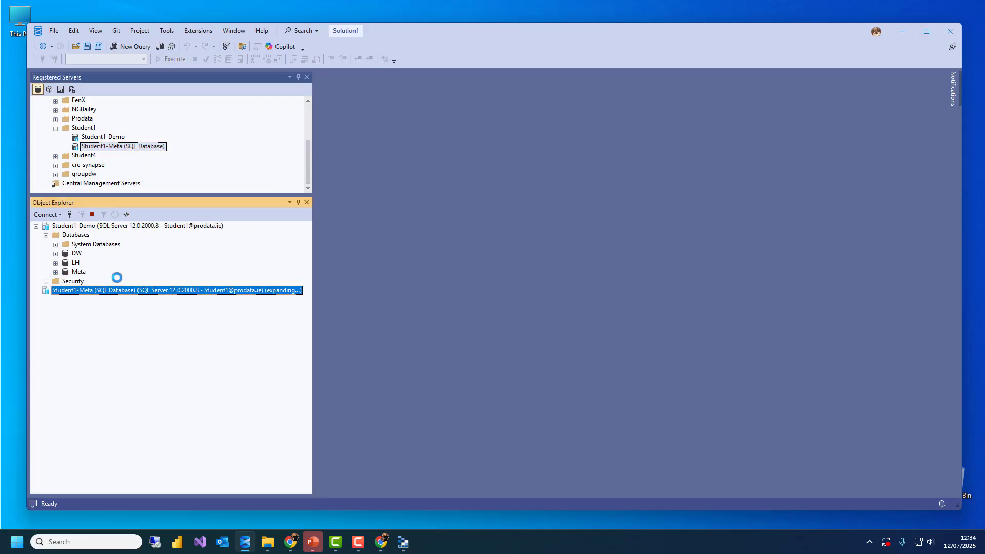
click(133, 48)
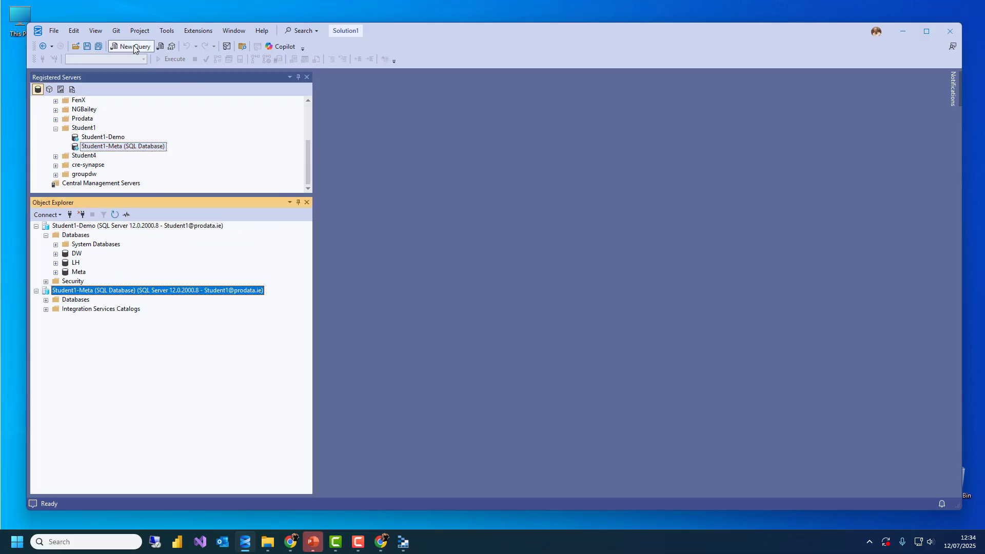